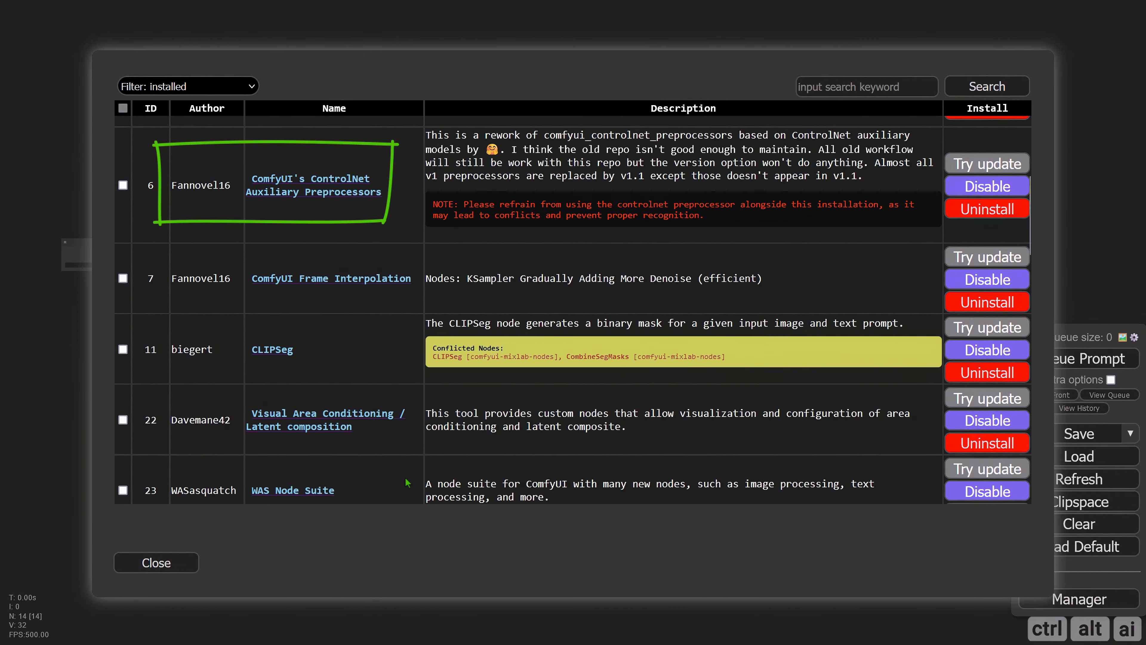
Look through the list of installed custom nodes for the ones this workflow needs, such as ControlNet Auxiliary Preprocessors and WAS Node Suite
scroll(406, 479, "down", 4)
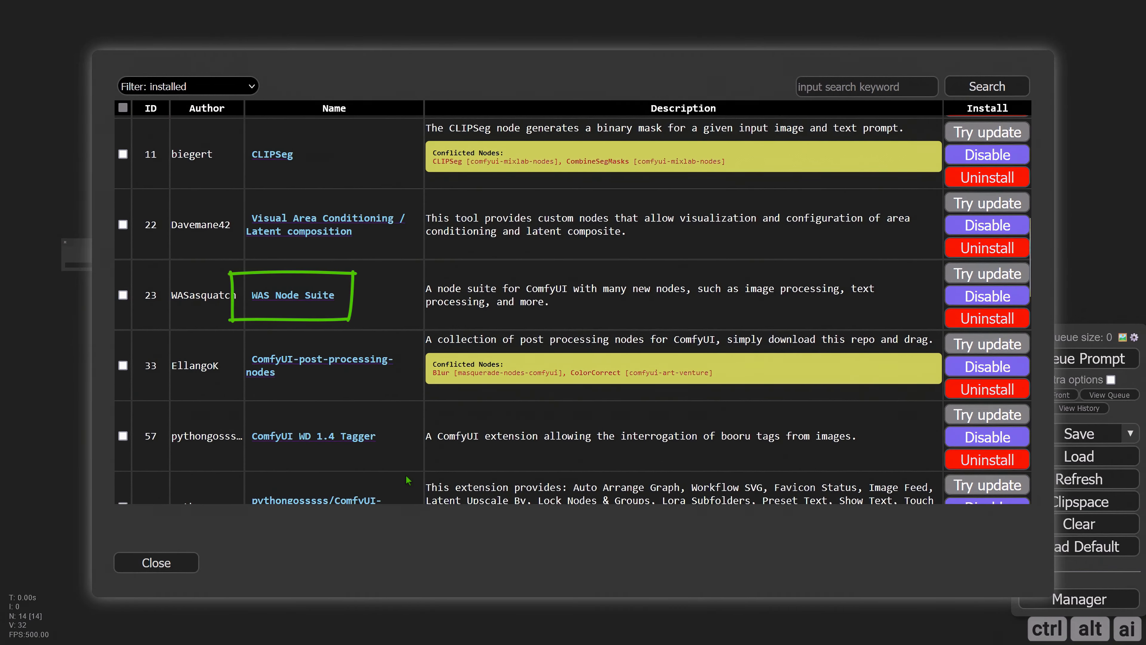
scroll(408, 469, "down", 5)
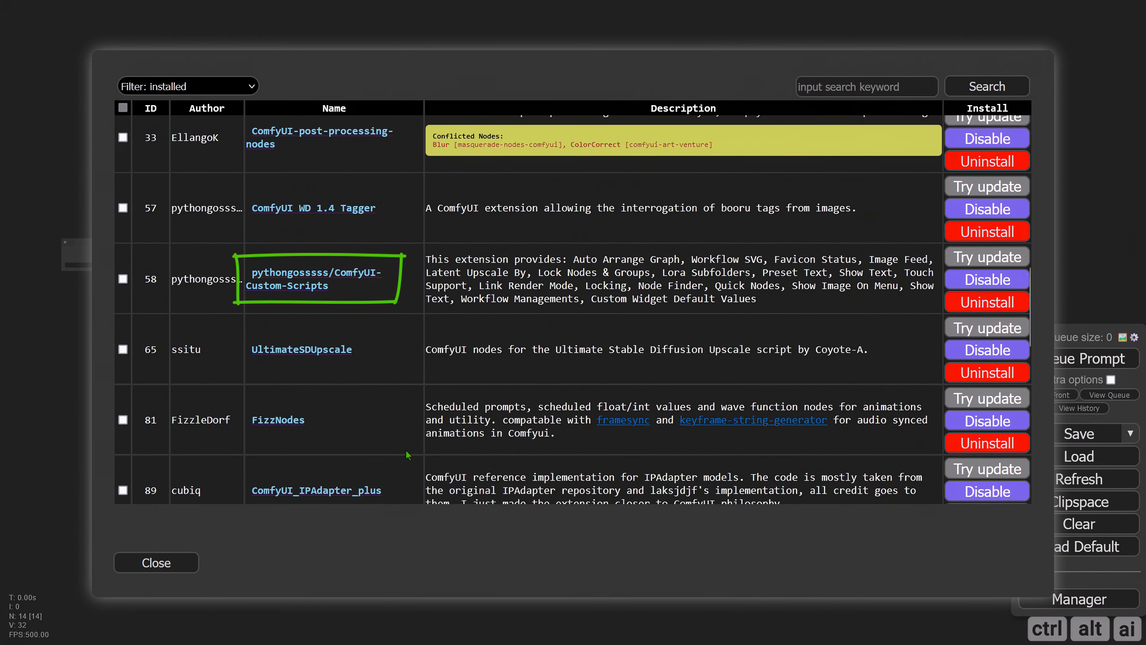
scroll(408, 453, "down", 5)
scroll(401, 443, "down", 10)
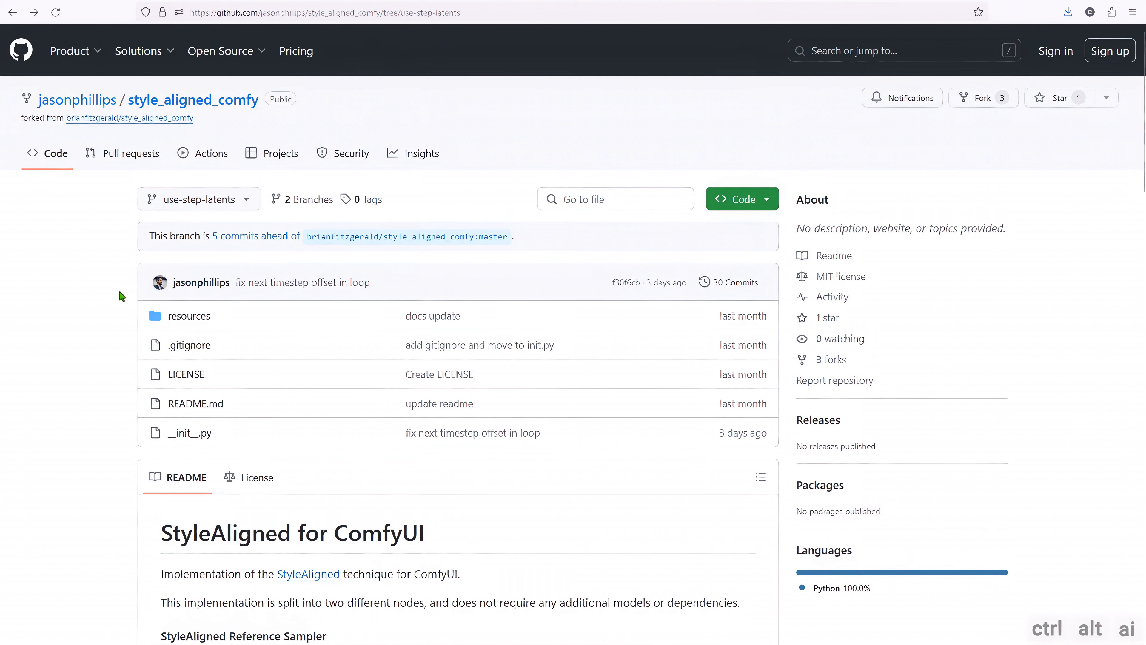
Check the address of the style_aligned_comfy repository's use-step-latents branch in the browser and open its __init__.py file
left_click_drag(469, 16, 181, 13)
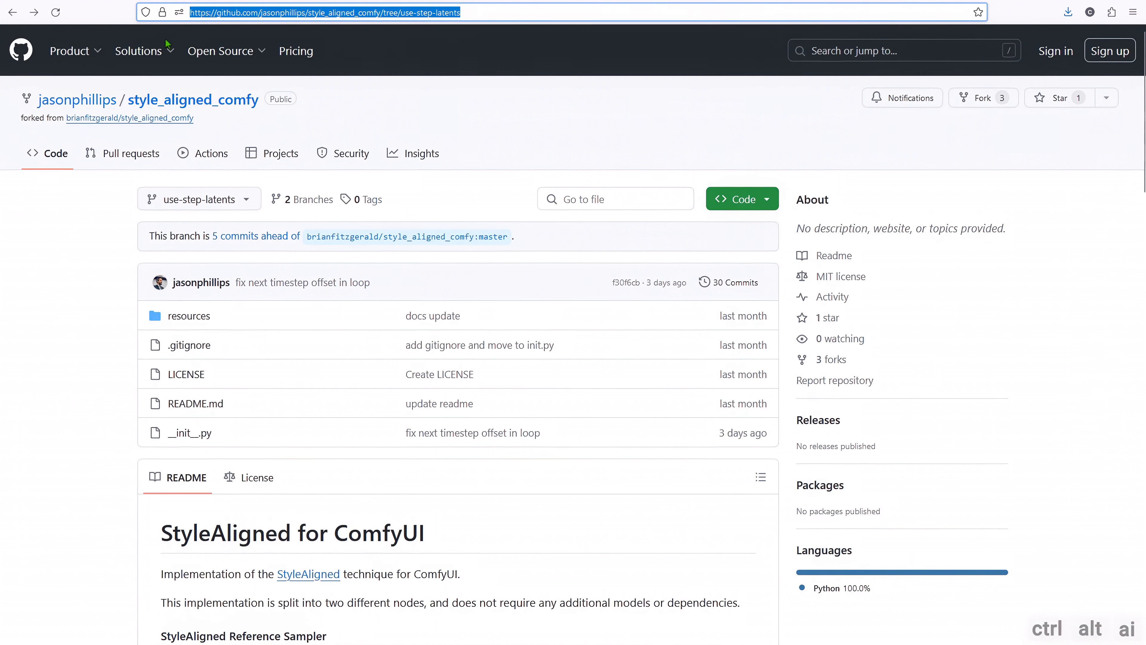
left_click(69, 272)
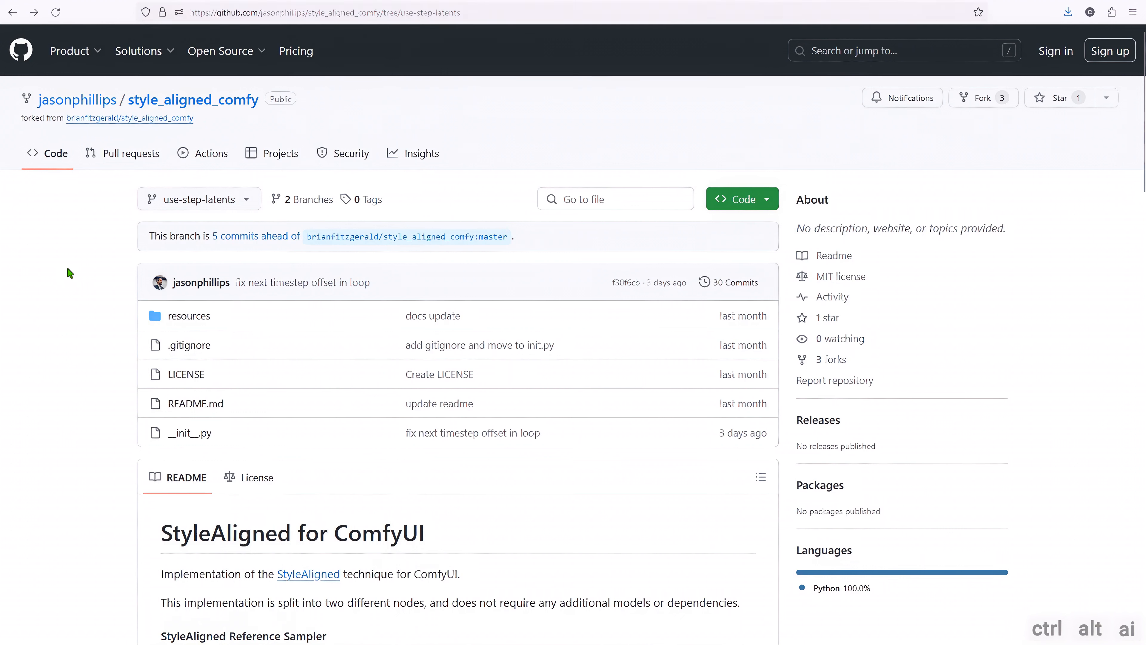
left_click(184, 436)
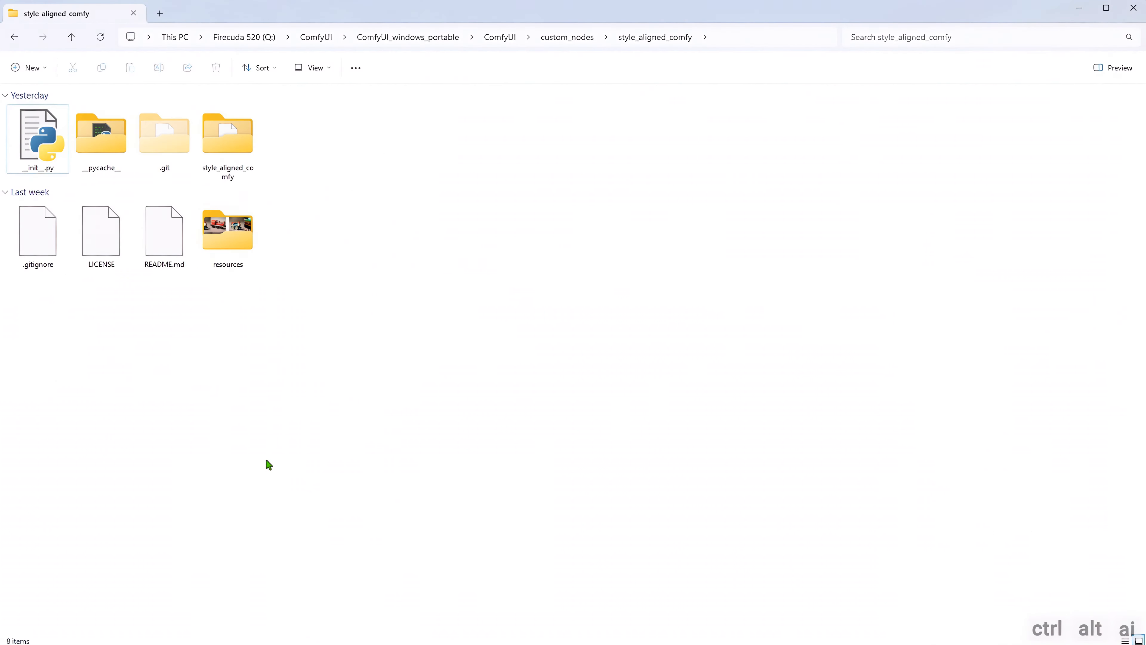
Locate __init__.py in the local custom_nodes\style_aligned_comfy folder in File Explorer and highlight the folder's path
left_click(55, 164)
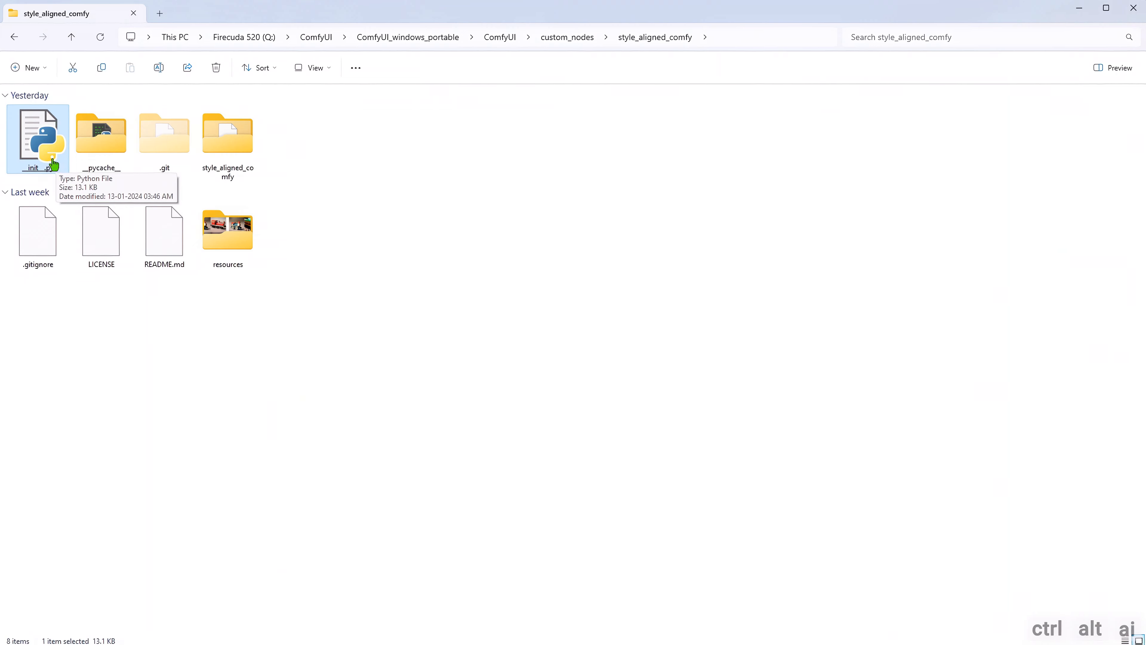
left_click(729, 38)
left_click(648, 36)
left_click_drag(634, 38, 138, 39)
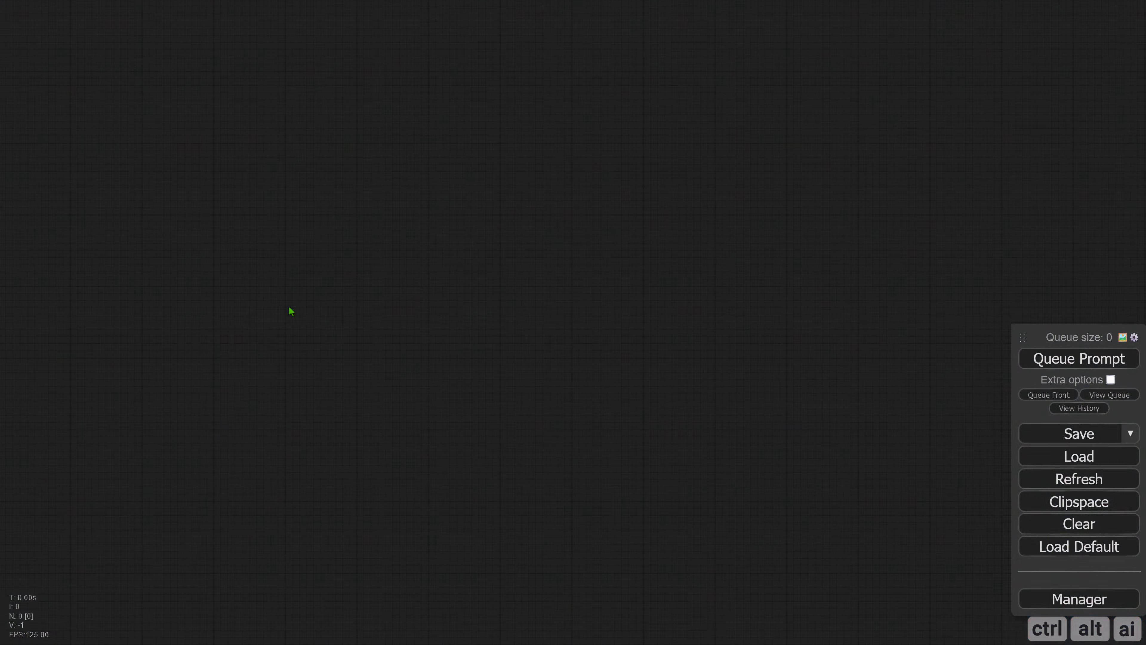
Add a Load Checkpoint node to the empty ComfyUI canvas and place it as the start of the workflow
double_click(290, 312)
type("load")
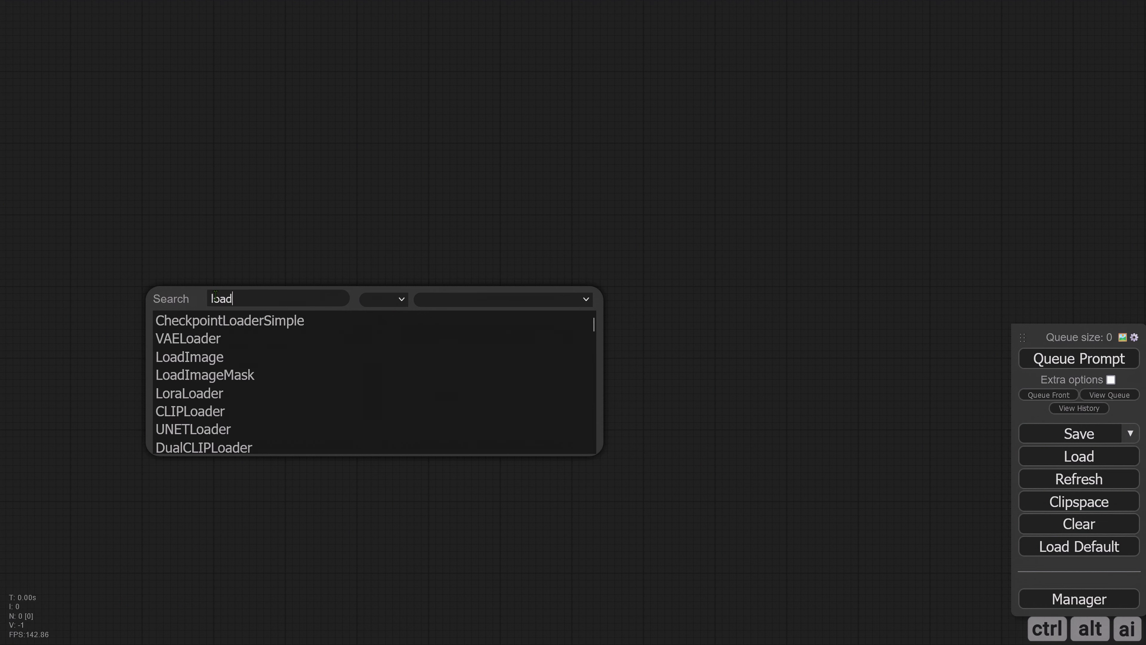
left_click(251, 318)
left_click_drag(336, 309, 192, 289)
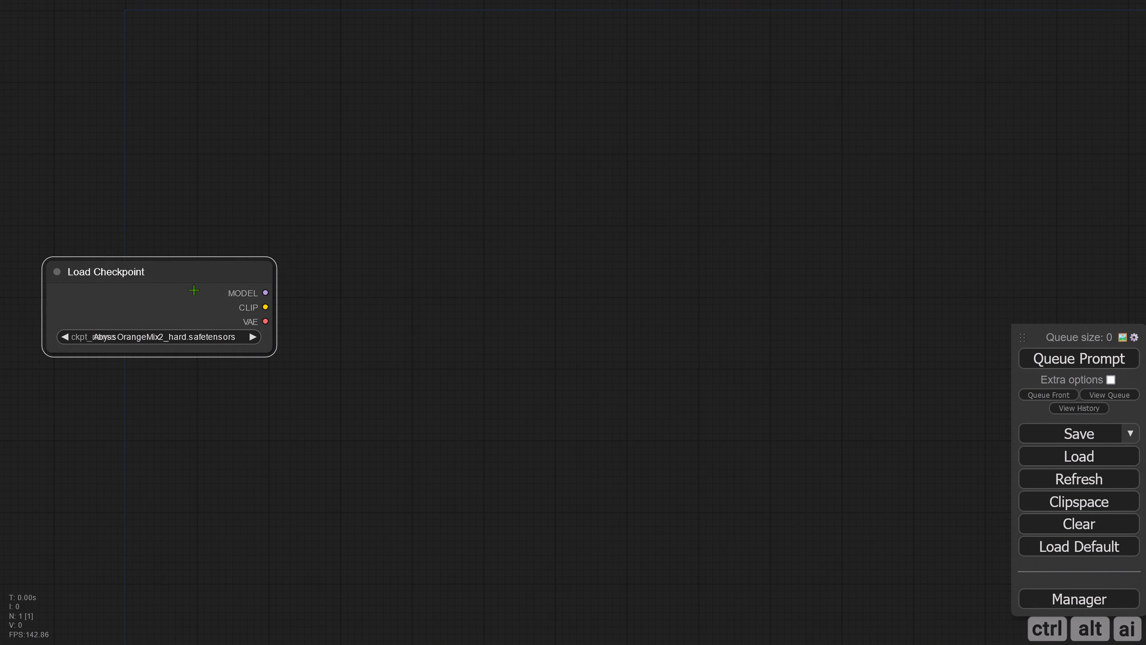
Add a Batch Prompt Schedule node beside the Load Checkpoint node and enlarge it so its text fields are readable
left_click_drag(465, 283, 275, 302)
scroll(302, 208, "down", 4)
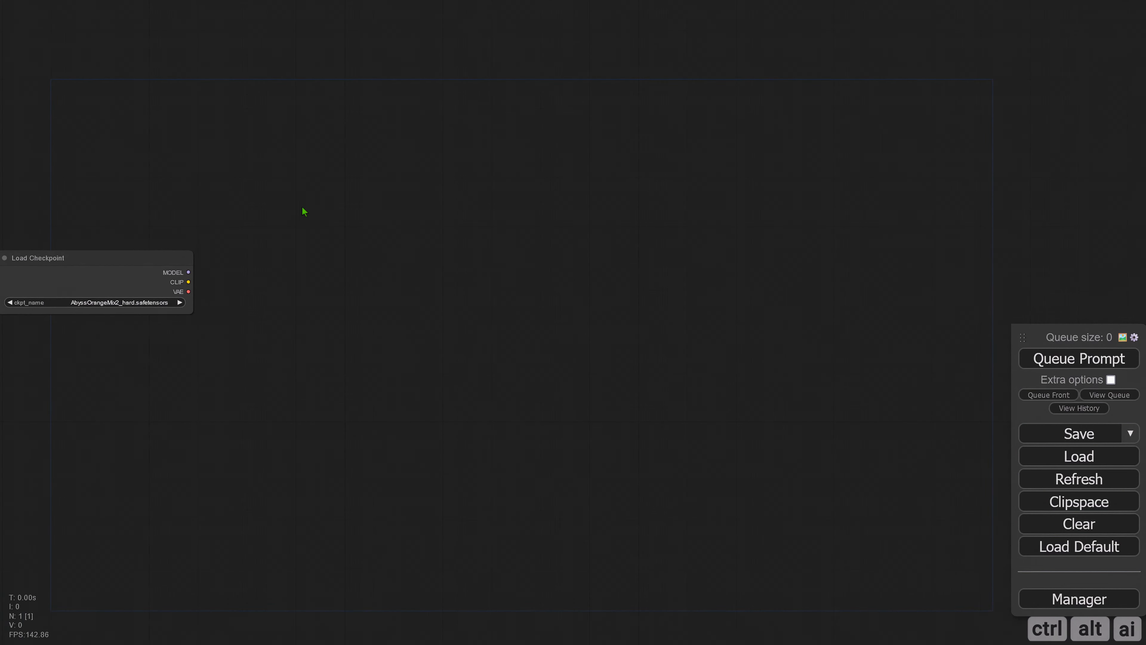
double_click(296, 202)
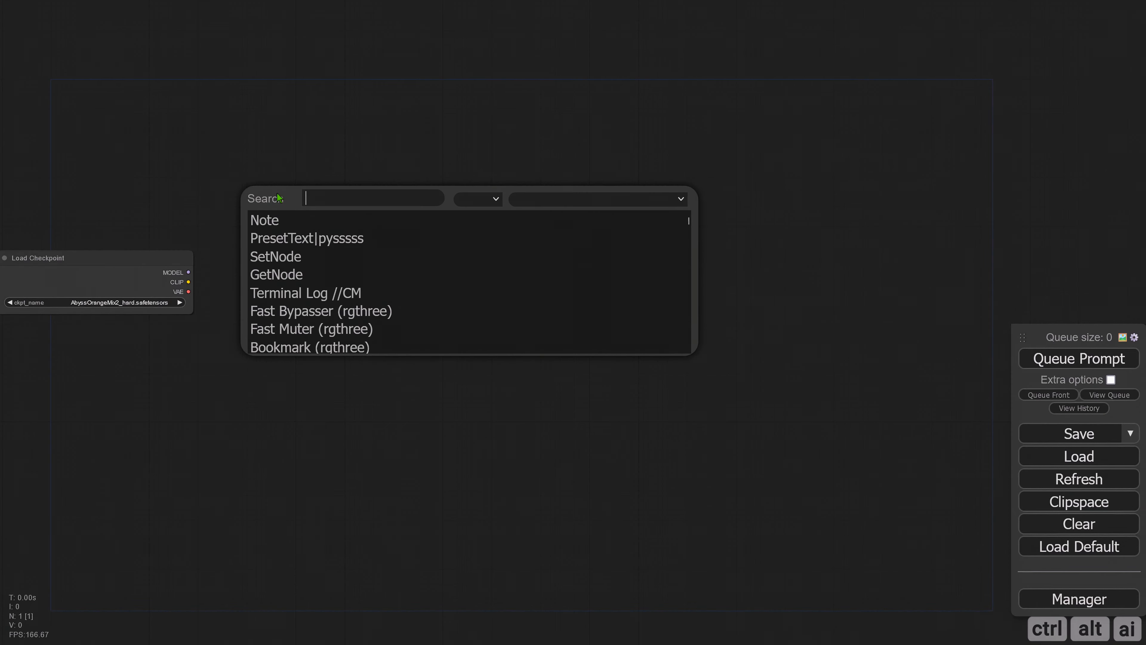
type("batchprom")
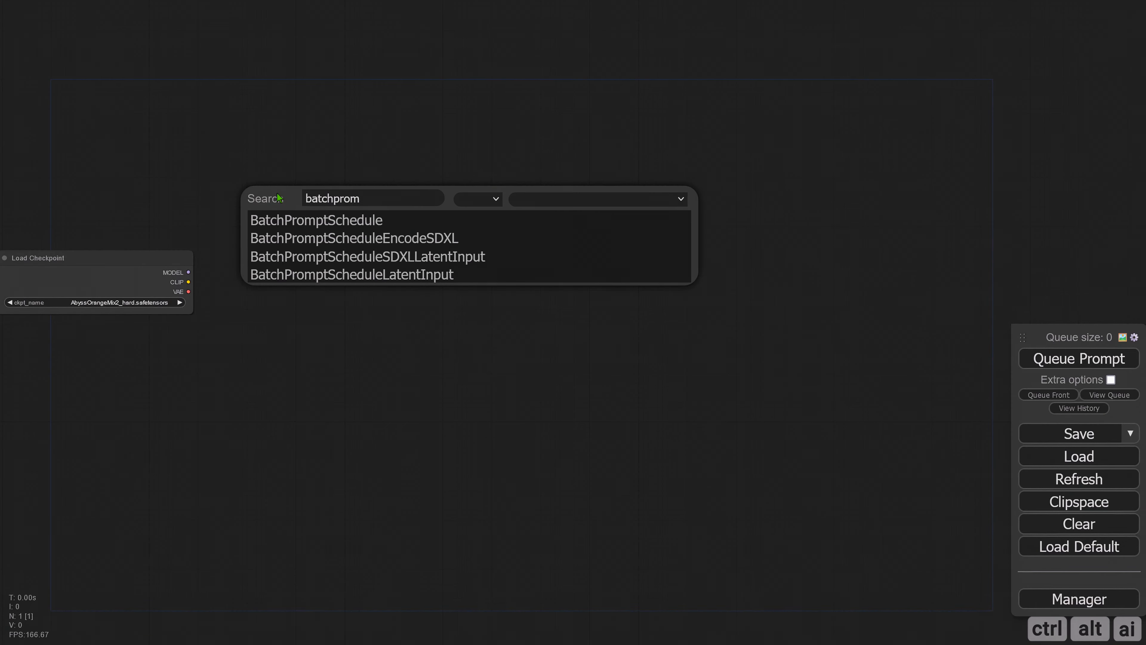
left_click(332, 220)
left_click_drag(367, 200, 283, 153)
left_click_drag(359, 404, 338, 359)
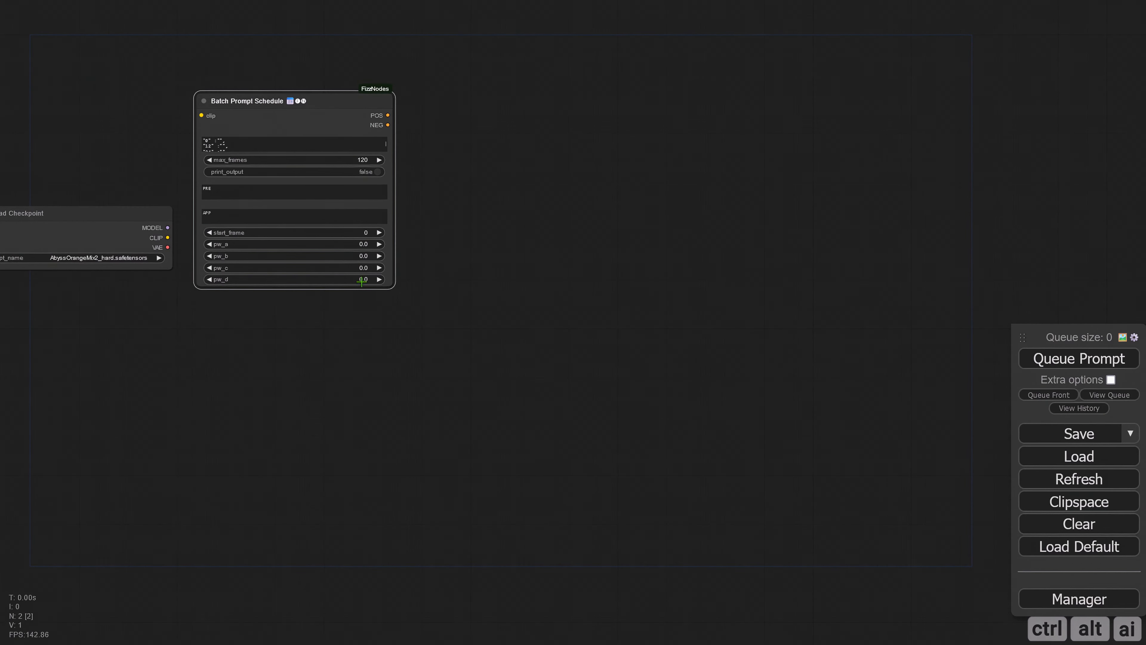
left_click_drag(394, 287, 421, 470)
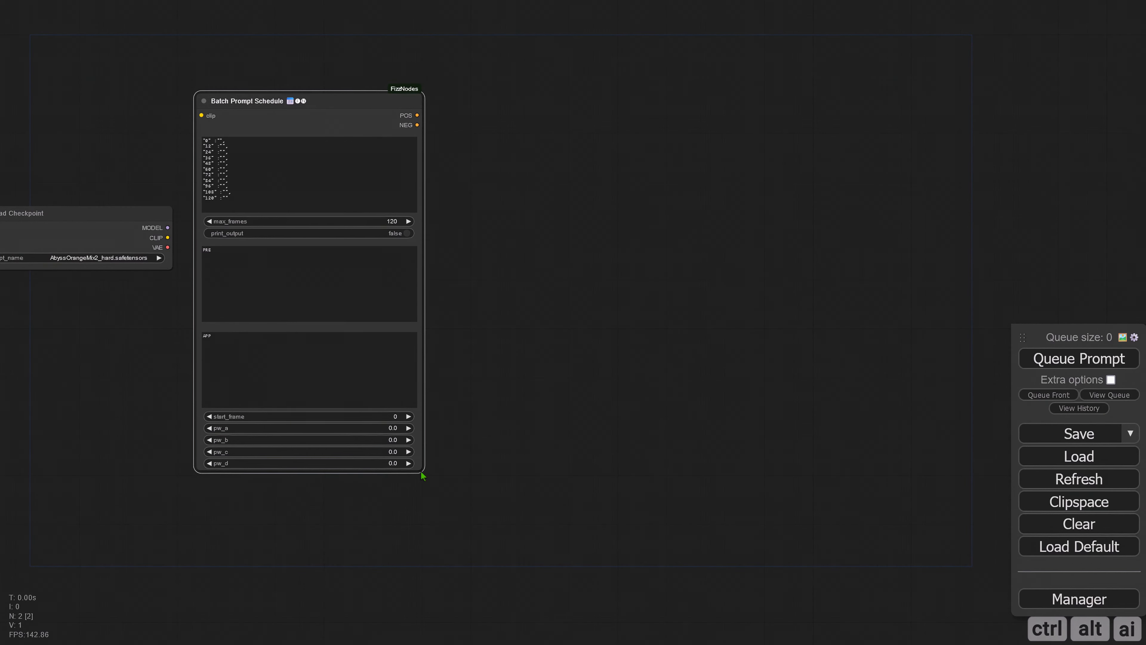
Add a CLIP Text Encode (Prompt) node and place it directly below the Batch Prompt Schedule node
double_click(298, 519)
type("clip")
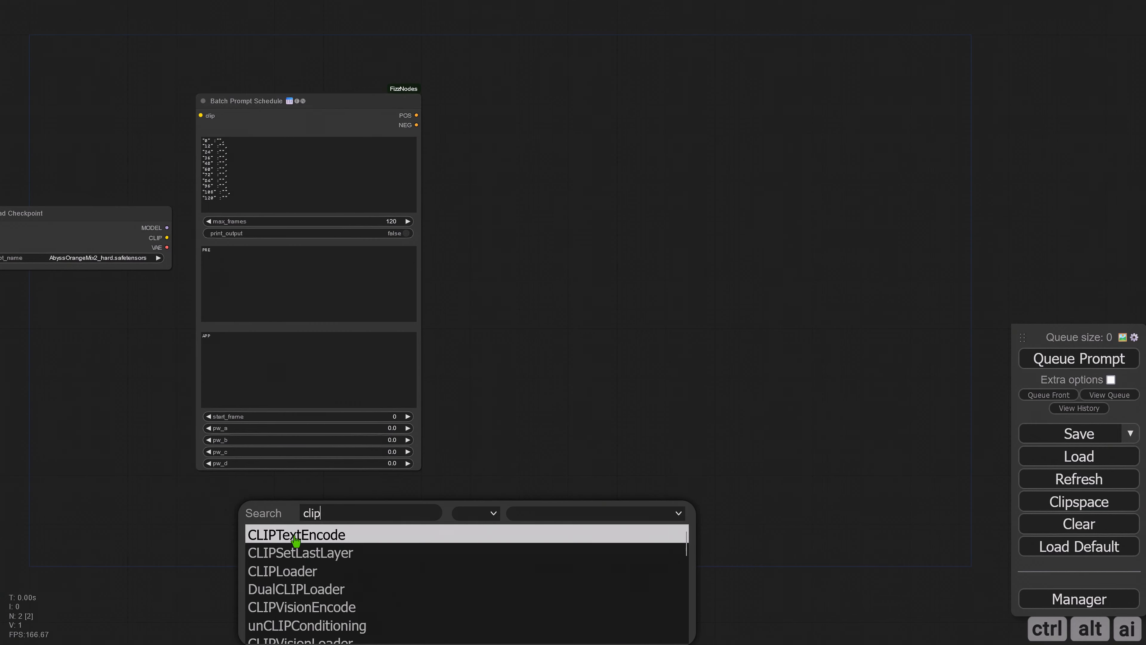
left_click(298, 537)
left_click_drag(332, 524, 251, 508)
Add a StyleAligned Batch Align node and place it beside the upper part of the Batch Prompt Schedule node
left_click_drag(521, 393, 402, 404)
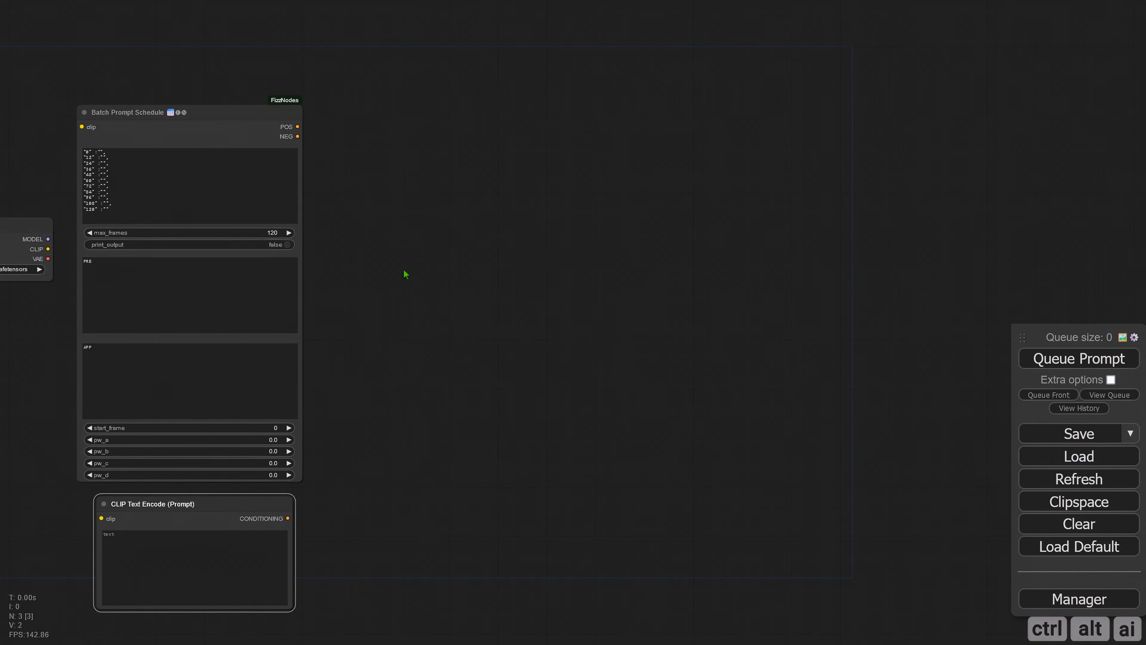
double_click(386, 177)
type("styleal")
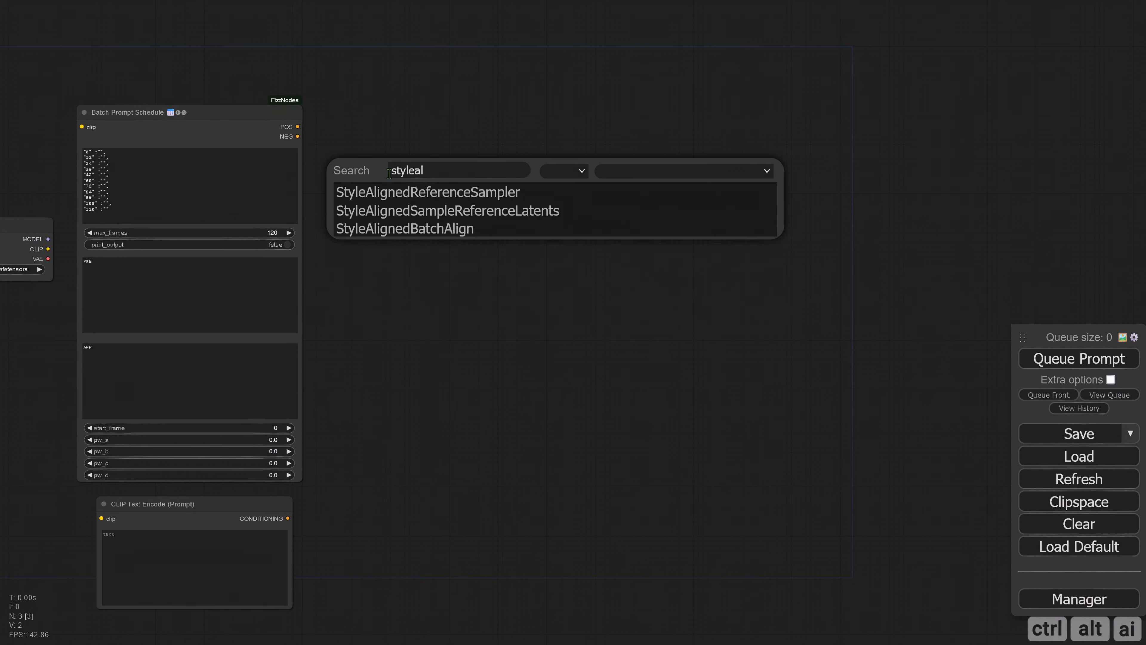
left_click(435, 229)
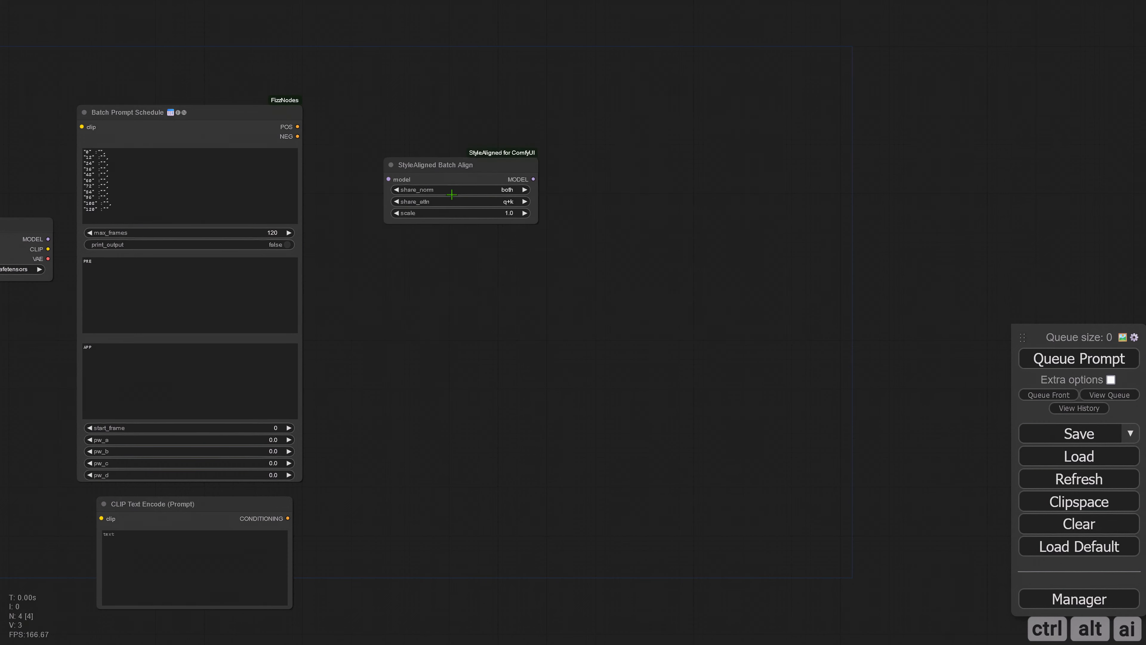
left_click_drag(406, 163, 387, 191)
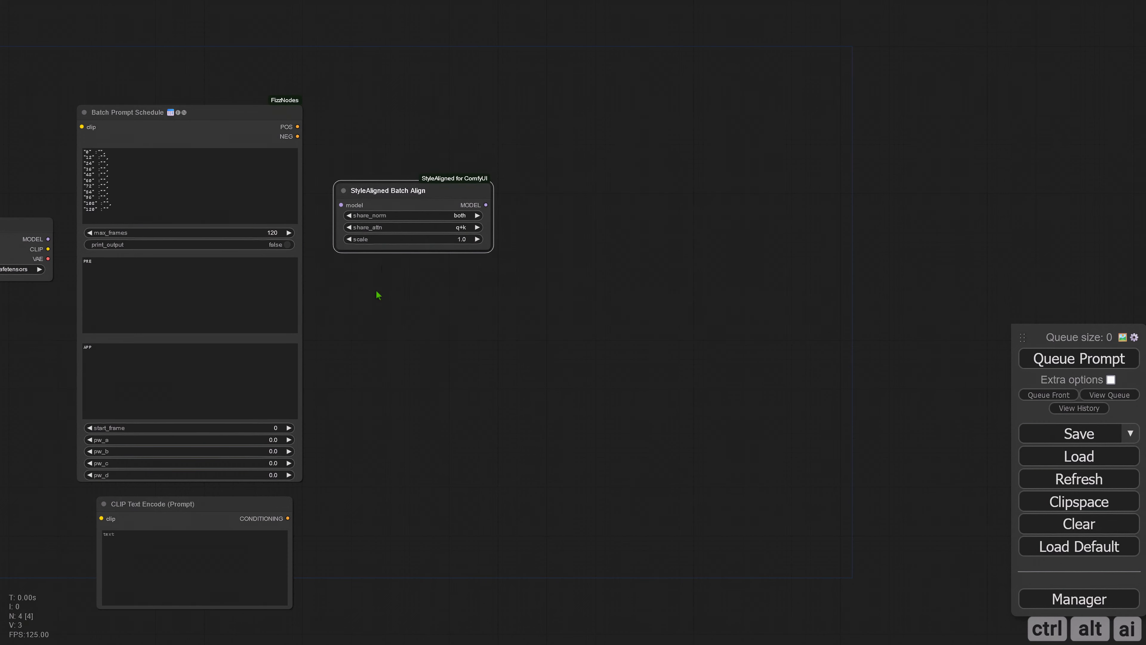
Add a Seed (rgthree) node below the StyleAligned Batch Align node
double_click(400, 305)
type("seed")
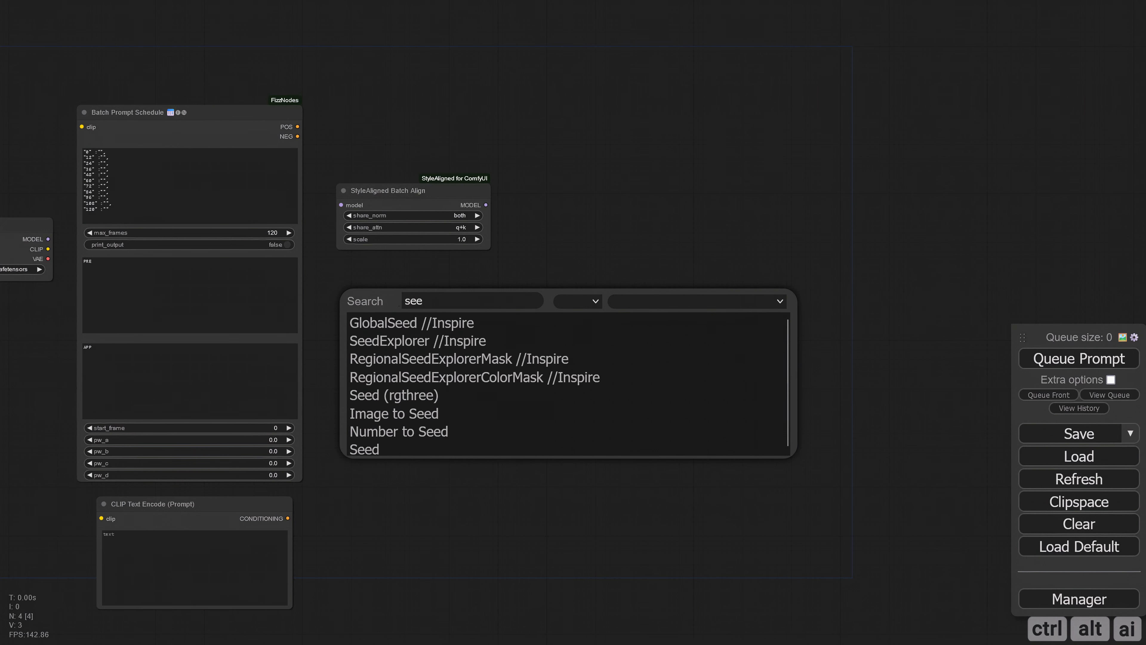
left_click(409, 395)
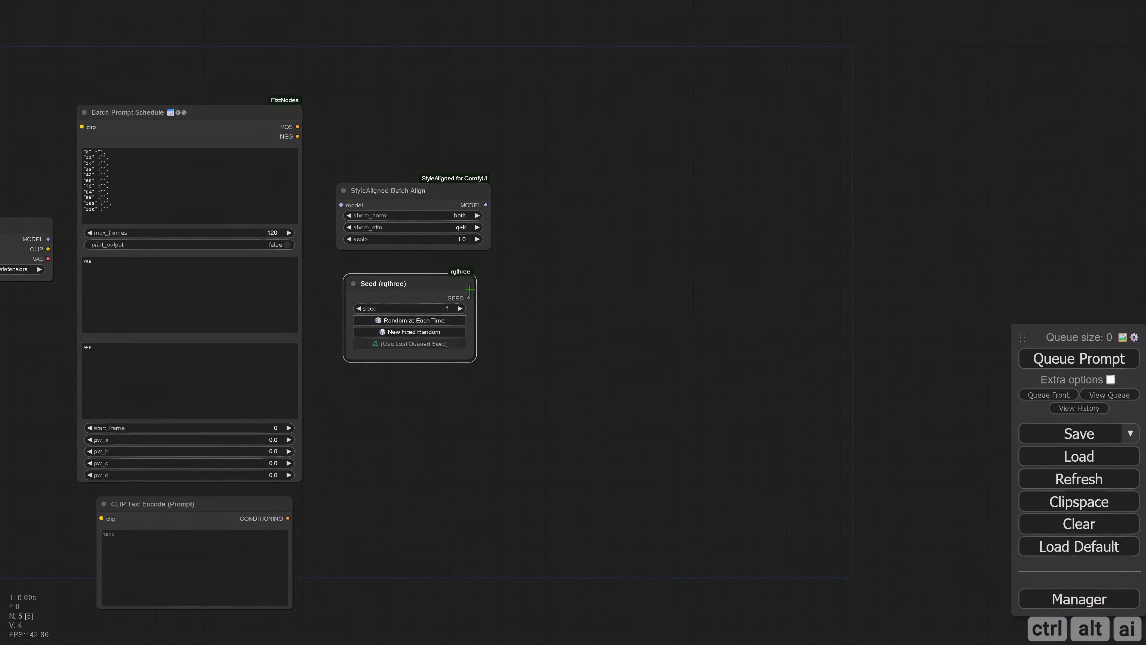
Add an Empty Latent Image node to the right of the Seed node
left_click_drag(566, 291, 435, 294)
double_click(417, 253)
type("emp")
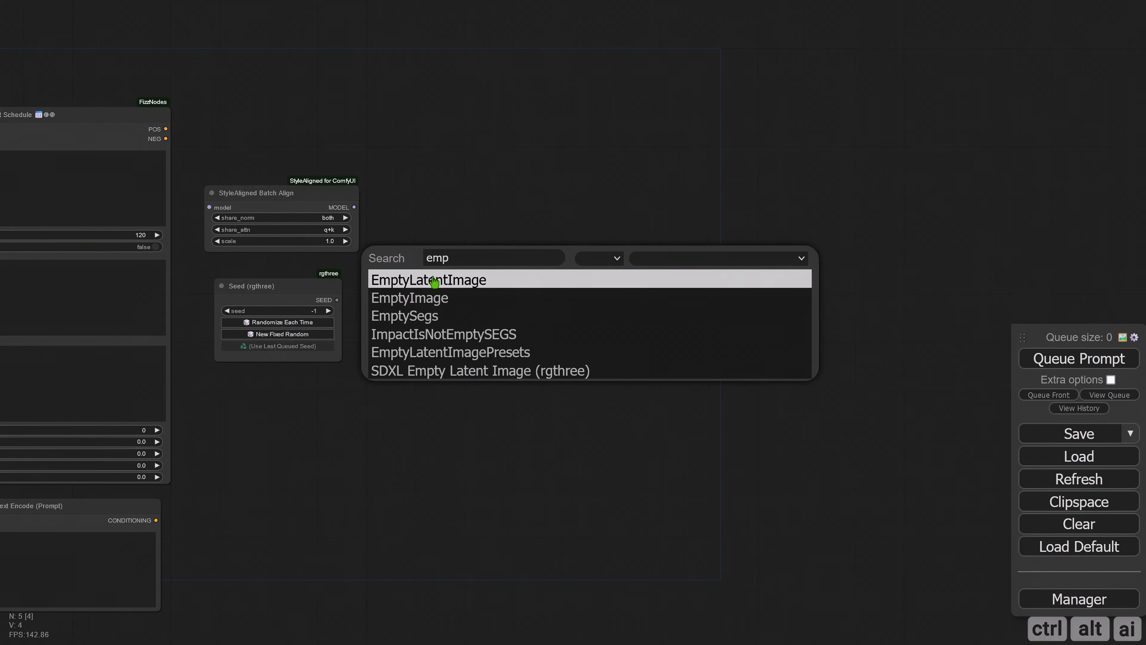
key("Return")
Add a KSampler node beyond the Empty Latent Image node and place a duplicate of it directly underneath
left_click_drag(645, 220, 572, 231)
double_click(557, 189)
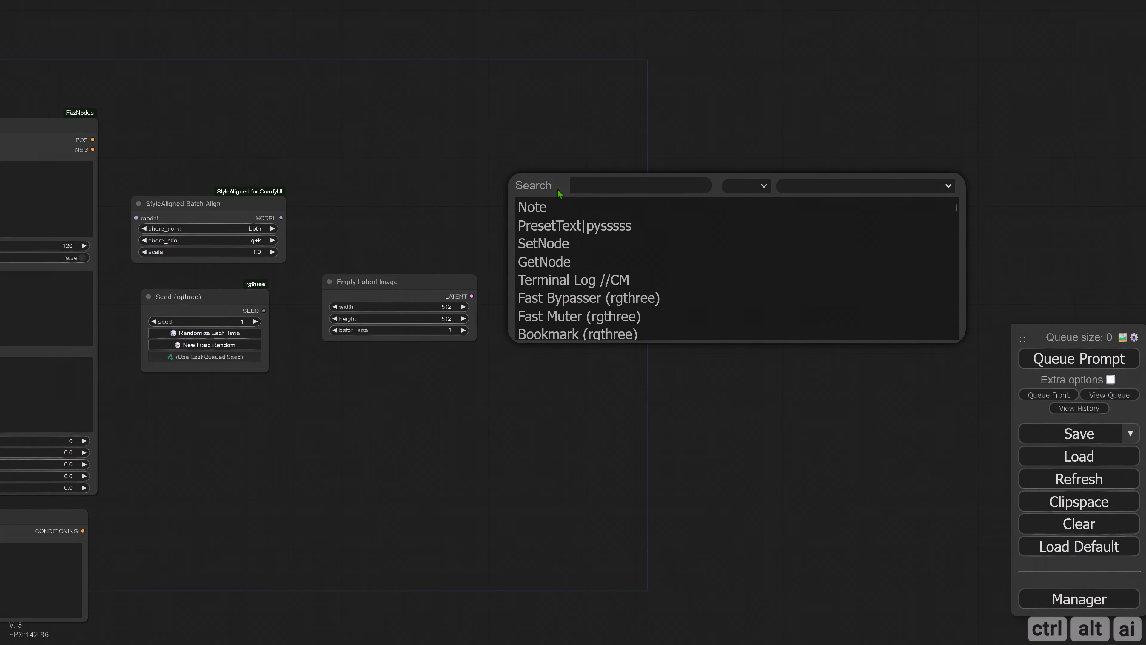
type("ksam")
key("Return")
left_click_drag(524, 174, 535, 177)
left_click_drag(552, 179, 554, 349)
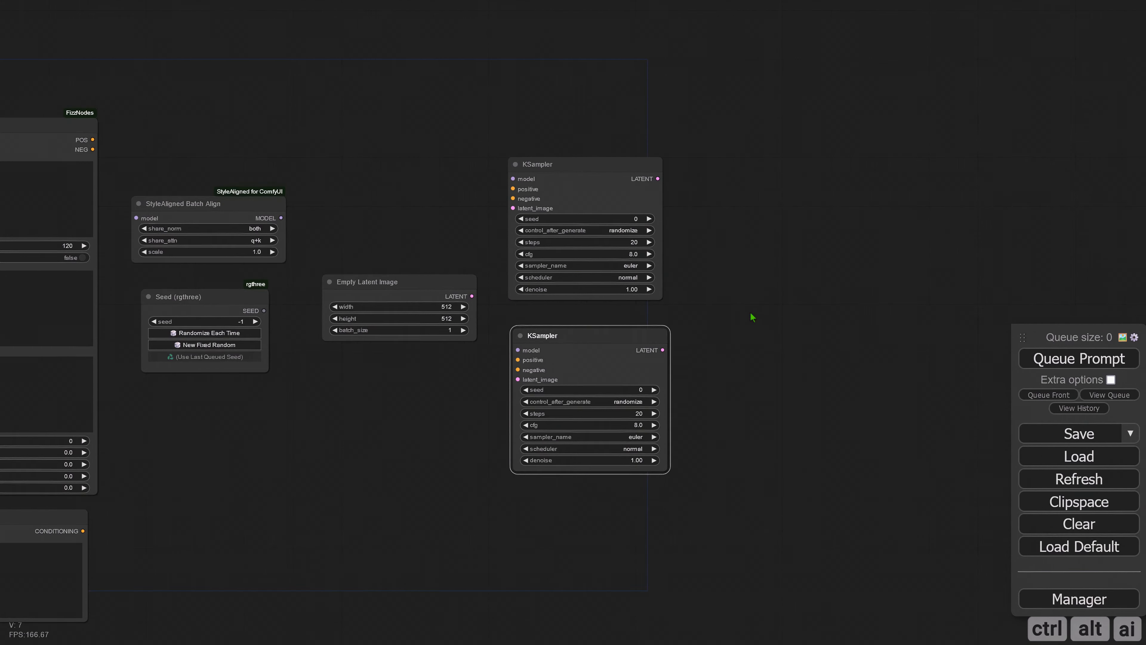
Add a VAE Decode node for each of the two KSamplers and connect the KSamplers' LATENT outputs to them
left_click_drag(751, 317, 555, 312)
left_click_drag(462, 174, 524, 212)
left_click(545, 301)
left_click_drag(468, 344, 491, 314)
left_click_drag(490, 316, 542, 288)
left_click(573, 372)
Add an enlarged Preview Image node, duplicate it below, and connect each one to the IMAGE output of its VAE Decode
left_click_drag(659, 308, 432, 354)
left_click(558, 262)
mouse_move(408, 240)
left_mouse_down()
mouse_move(527, 169)
mouse_move(513, 135)
left_mouse_up()
mouse_move(562, 151)
left_mouse_down()
mouse_move(839, 288)
mouse_move(887, 331)
left_mouse_up()
left_click_drag(600, 137, 579, 101)
left_click_drag(579, 99, 581, 333)
left_click_drag(412, 340, 451, 342)
Route the checkpoint's MODEL output through StyleAligned Batch Align into the upper KSampler's model input
mouse_move(400, 438)
left_mouse_down()
mouse_move(676, 421)
mouse_move(1016, 442)
left_mouse_up()
scroll(248, 394, "up", 1)
left_click_drag(27, 393, 197, 408)
scroll(696, 445, "down", 3)
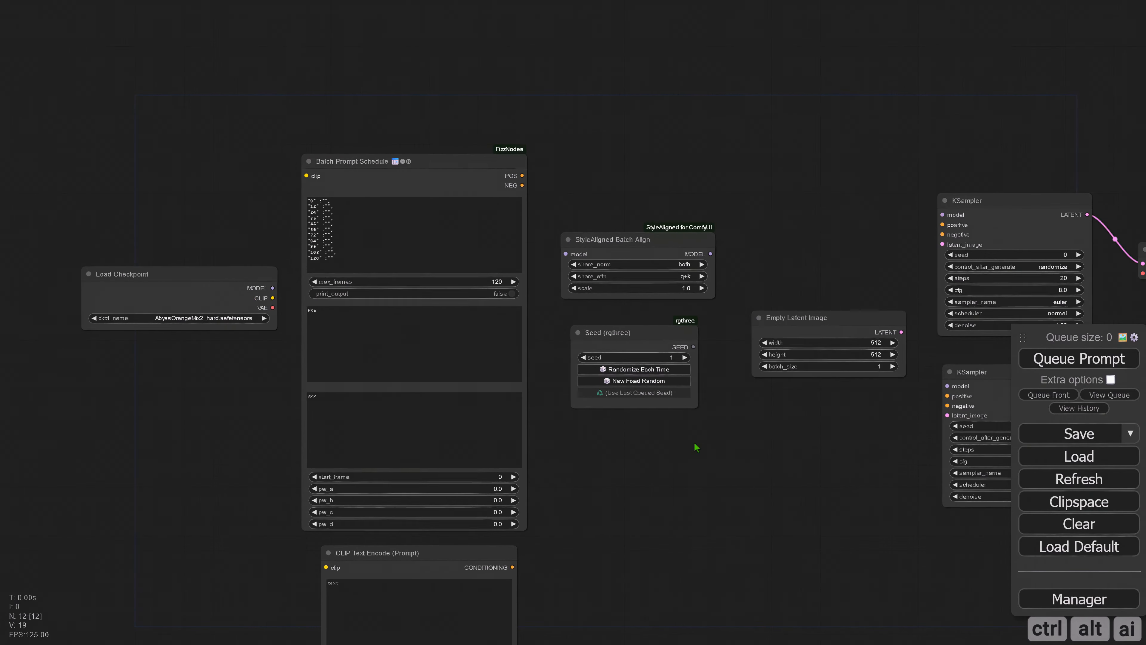
left_click_drag(731, 448, 597, 427)
scroll(534, 420, "up", 1)
left_click_drag(177, 281, 443, 249)
left_click_drag(597, 439, 476, 440)
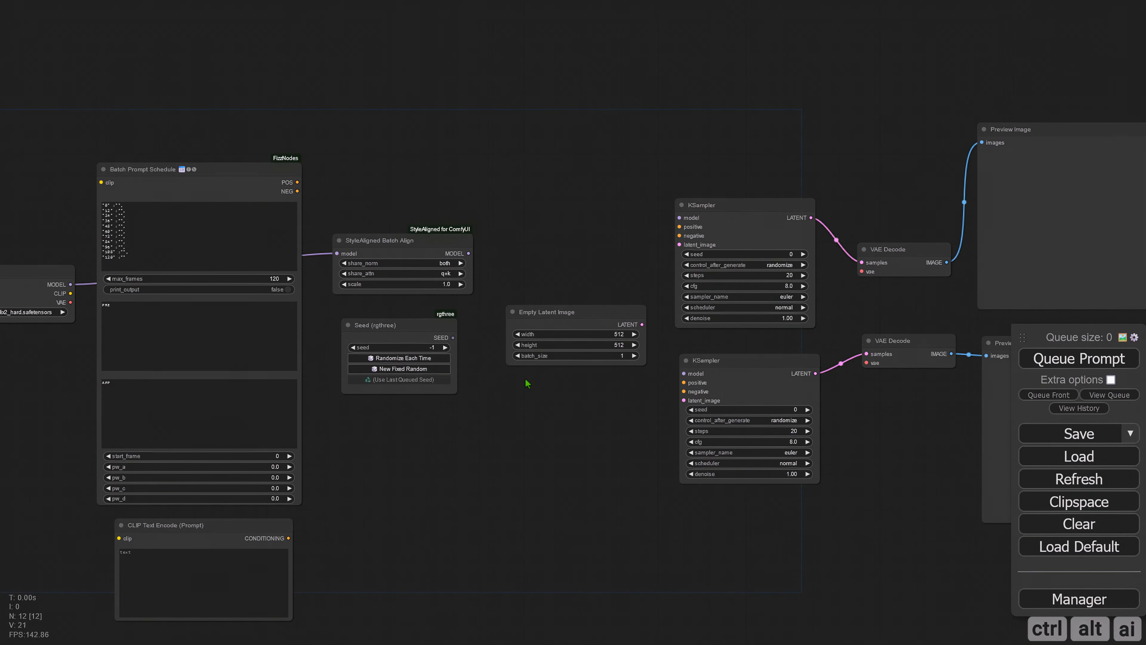
left_click_drag(468, 253, 679, 218)
Connect the checkpoint's CLIP output to Batch Prompt Schedule and CLIP Text Encode, and its VAE output to both VAE Decode nodes
left_click_drag(522, 398, 620, 388)
left_click_drag(164, 285, 213, 529)
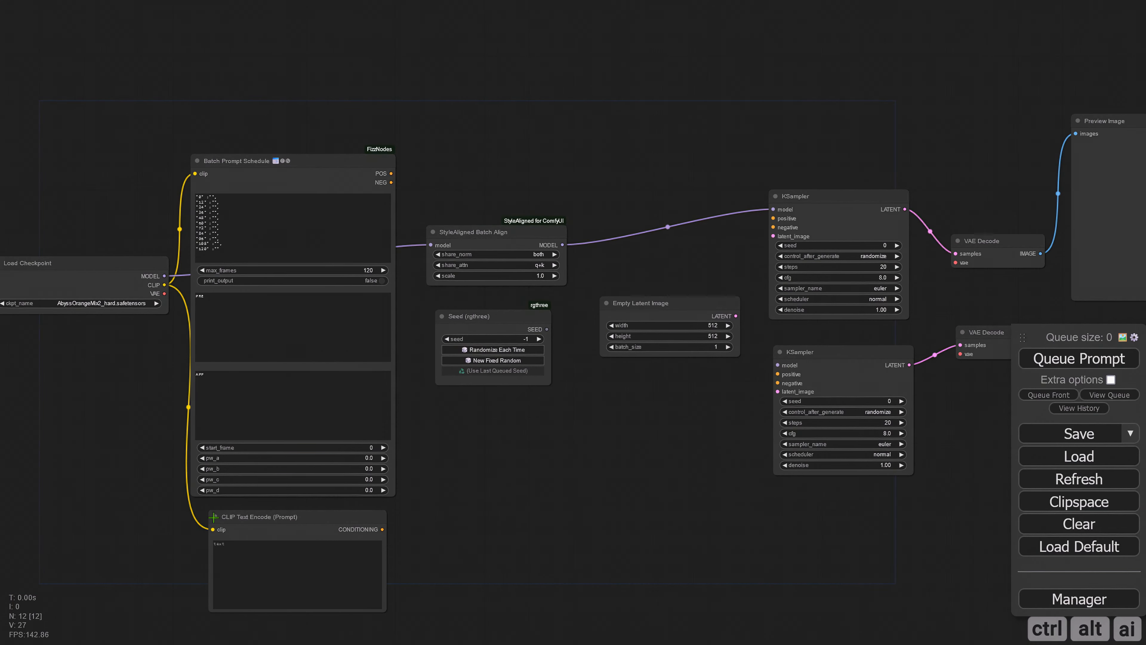
left_click_drag(164, 293, 960, 354)
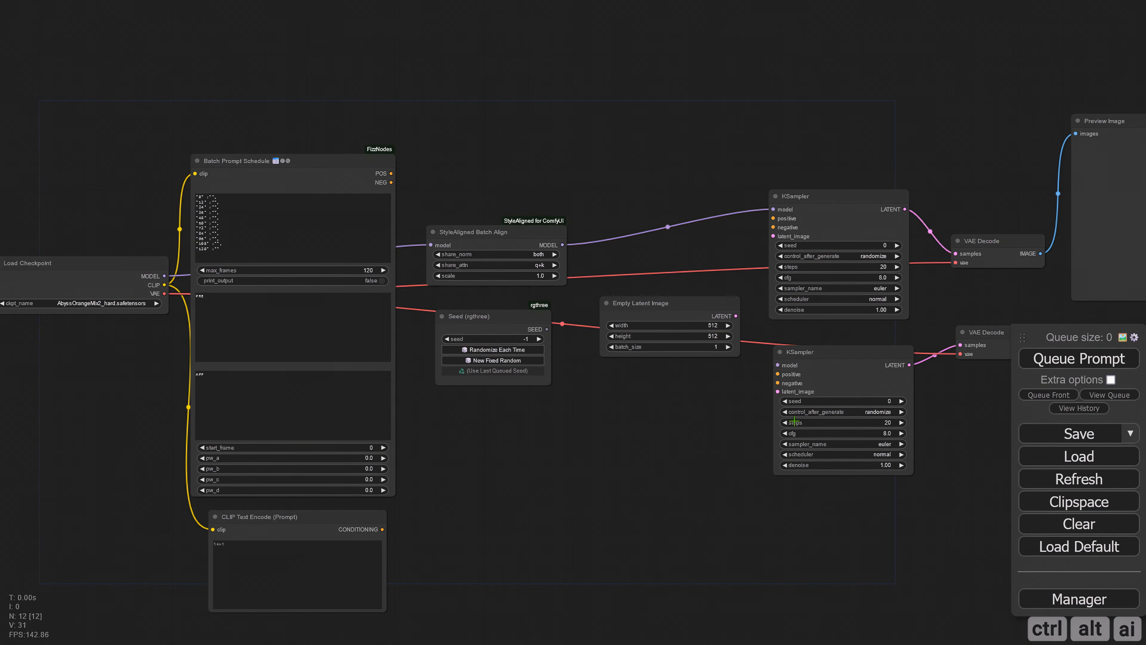
Convert the seed of both KSamplers to an input and connect the Seed (rgthree) node to each
scroll(539, 398, "up", 2)
scroll(539, 399, "up", 1)
right_click(687, 406)
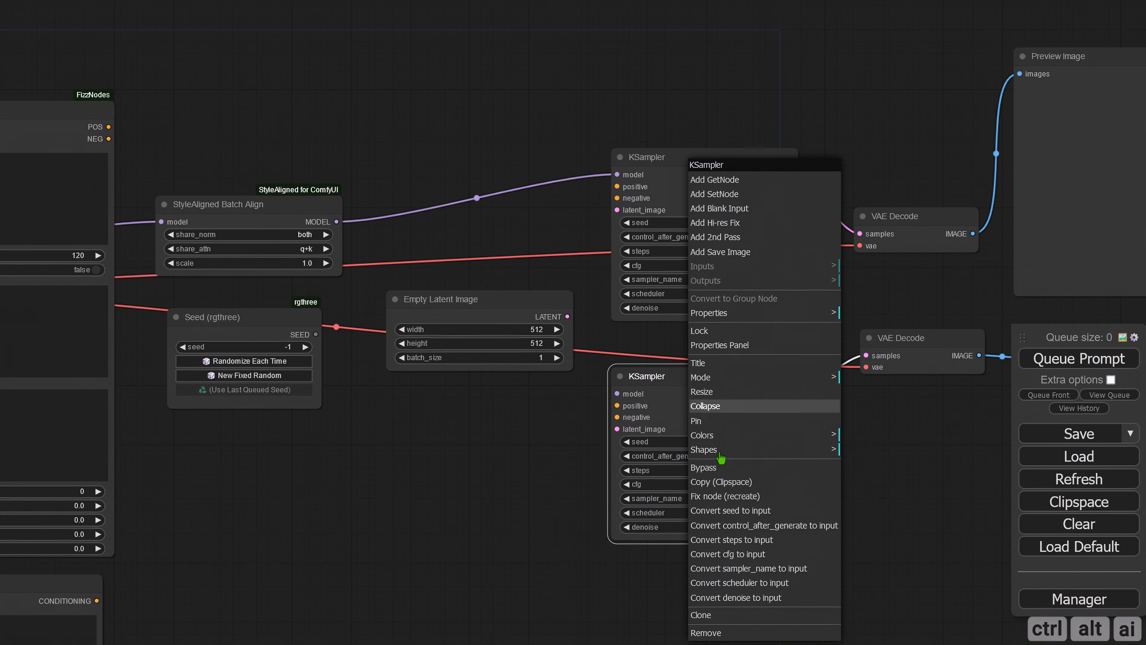
left_click(739, 578)
right_click(688, 213)
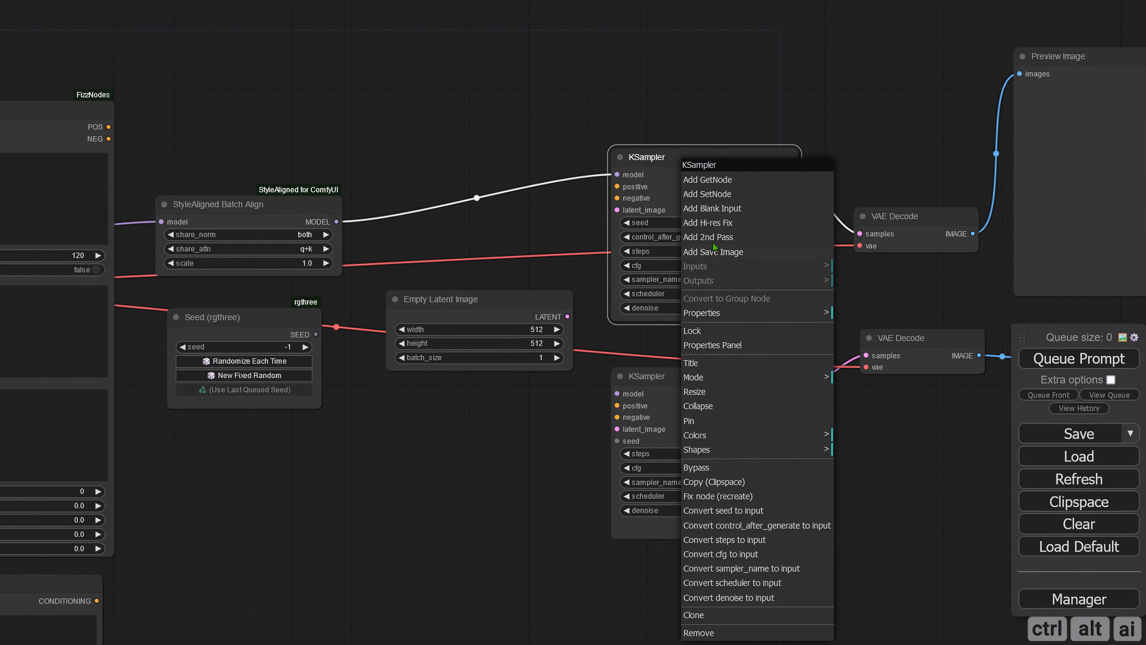
left_click(732, 515)
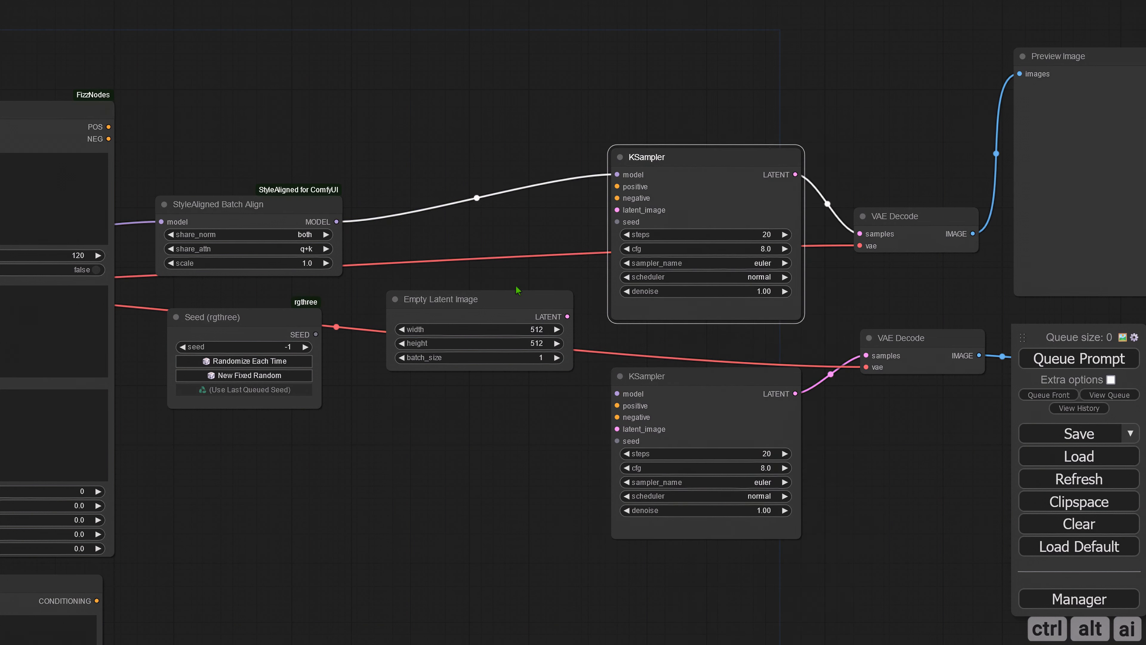
left_click_drag(315, 334, 617, 221)
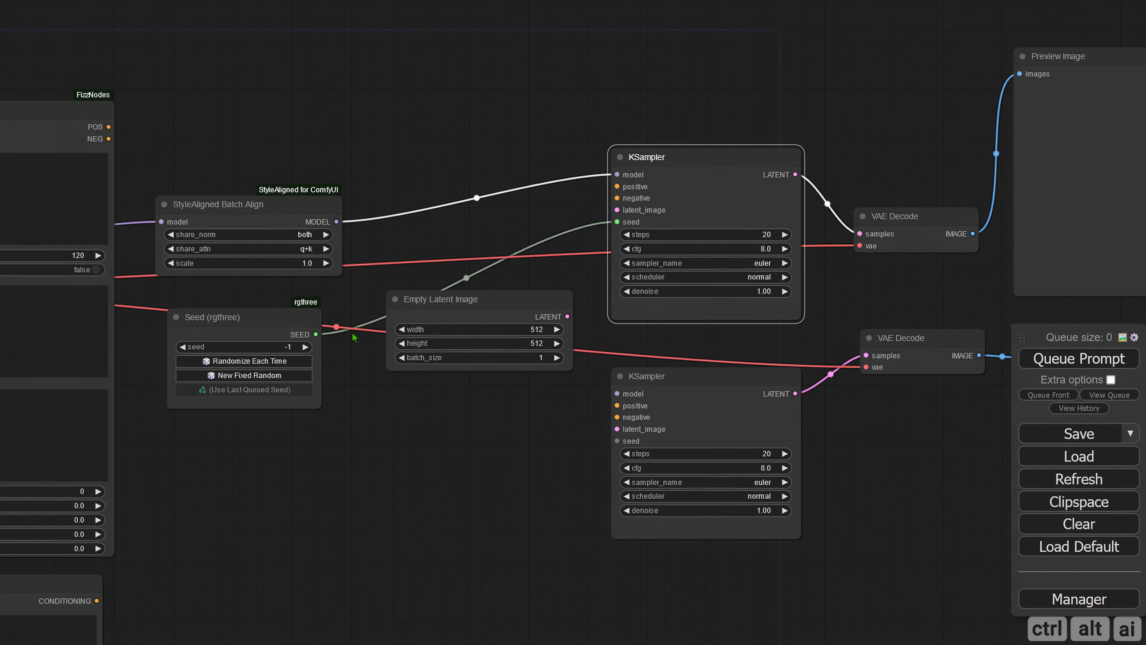
left_click_drag(315, 334, 617, 440)
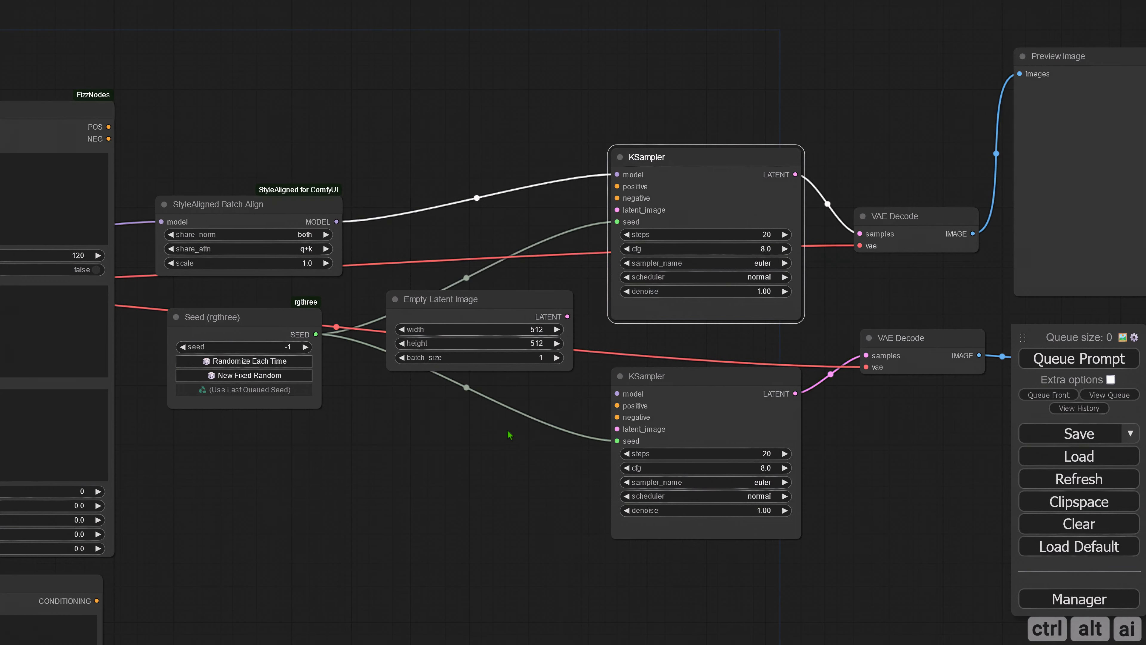
scroll(506, 435, "down", 3)
left_click_drag(422, 455, 600, 450)
scroll(601, 450, "down", 2)
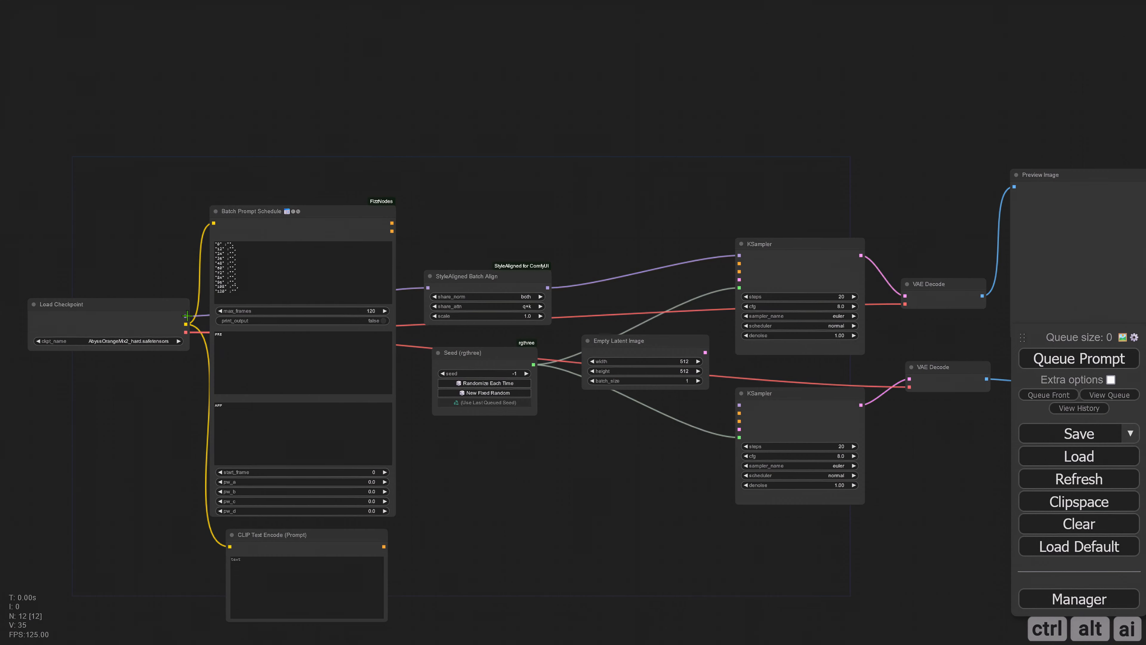
Connect the checkpoint's MODEL to the lower KSampler, and wire the schedule's POS, the text encode's CONDITIONING and the empty LATENT to both KSamplers
left_click_drag(185, 316, 736, 405)
scroll(435, 437, "up", 2)
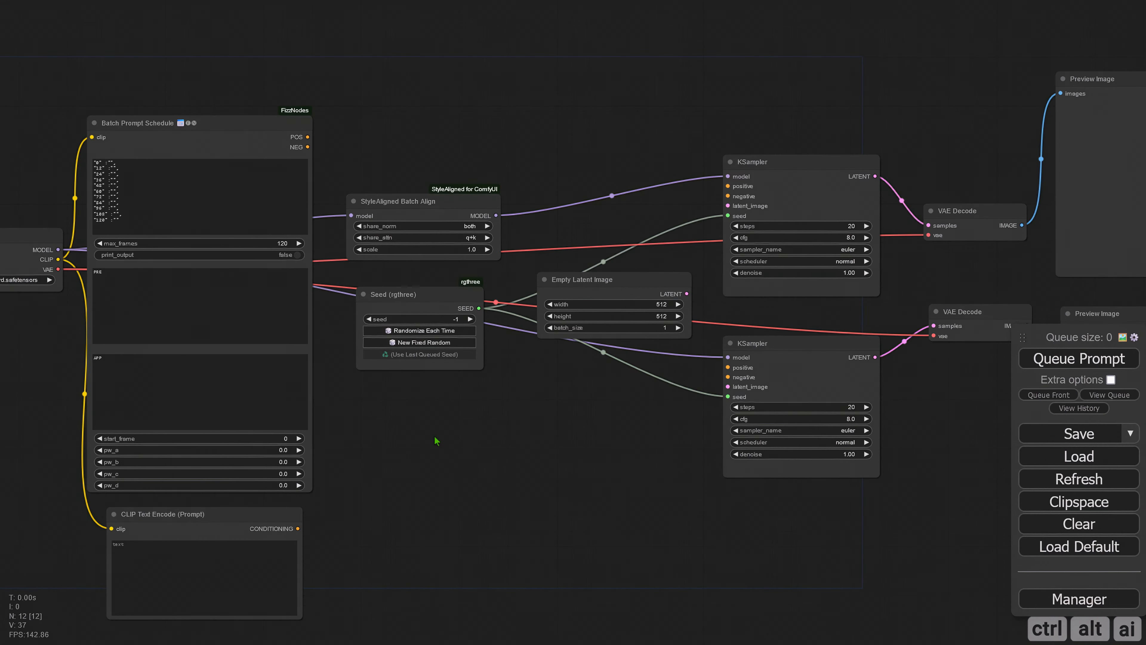
left_click_drag(300, 528, 728, 377)
left_click_drag(308, 136, 728, 367)
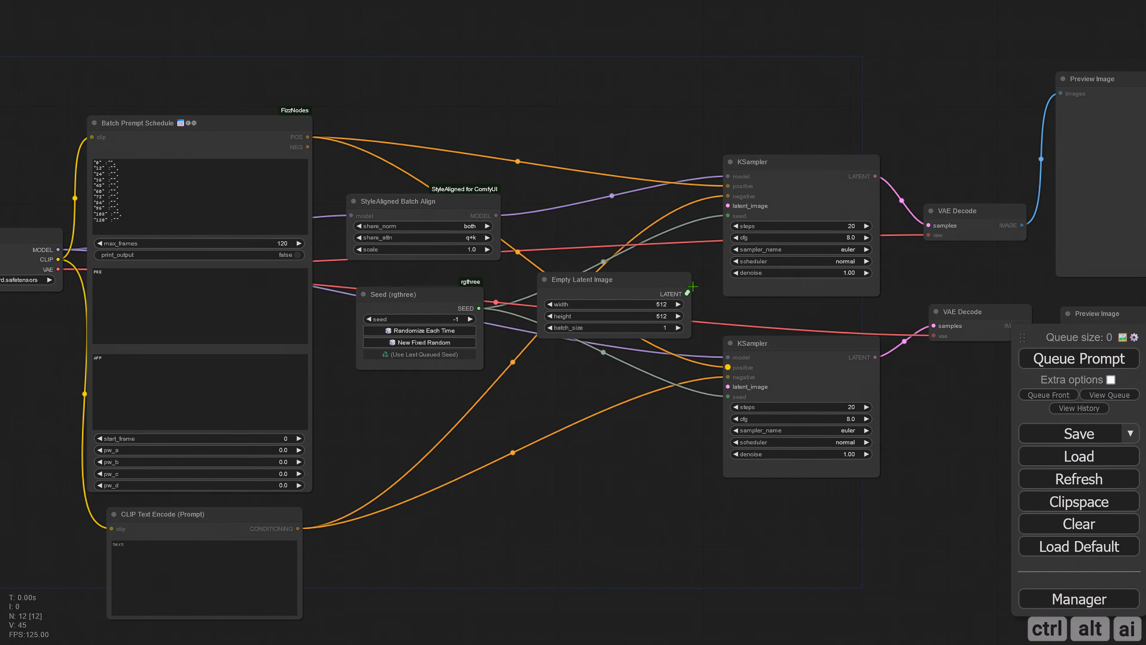
left_click_drag(728, 206, 726, 389)
left_click_drag(726, 389, 728, 387)
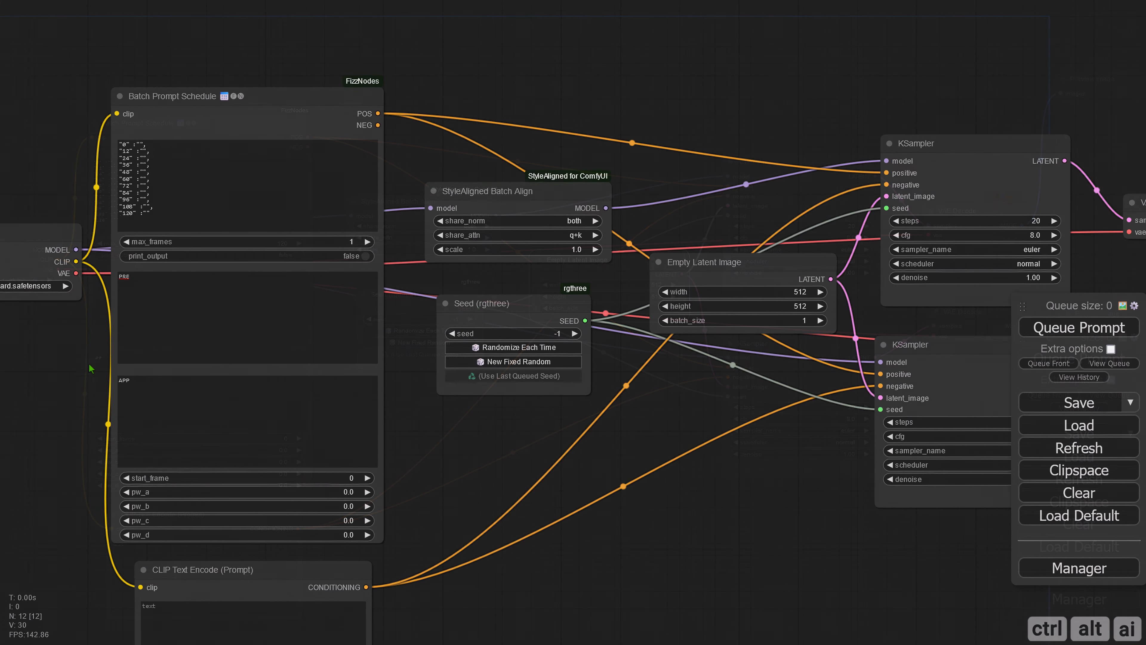
Set the Load Checkpoint model to realvisxlV30_v30Bakedvae.safetensors
left_click_drag(92, 366, 401, 382)
scroll(401, 382, "up", 2)
left_click(283, 300)
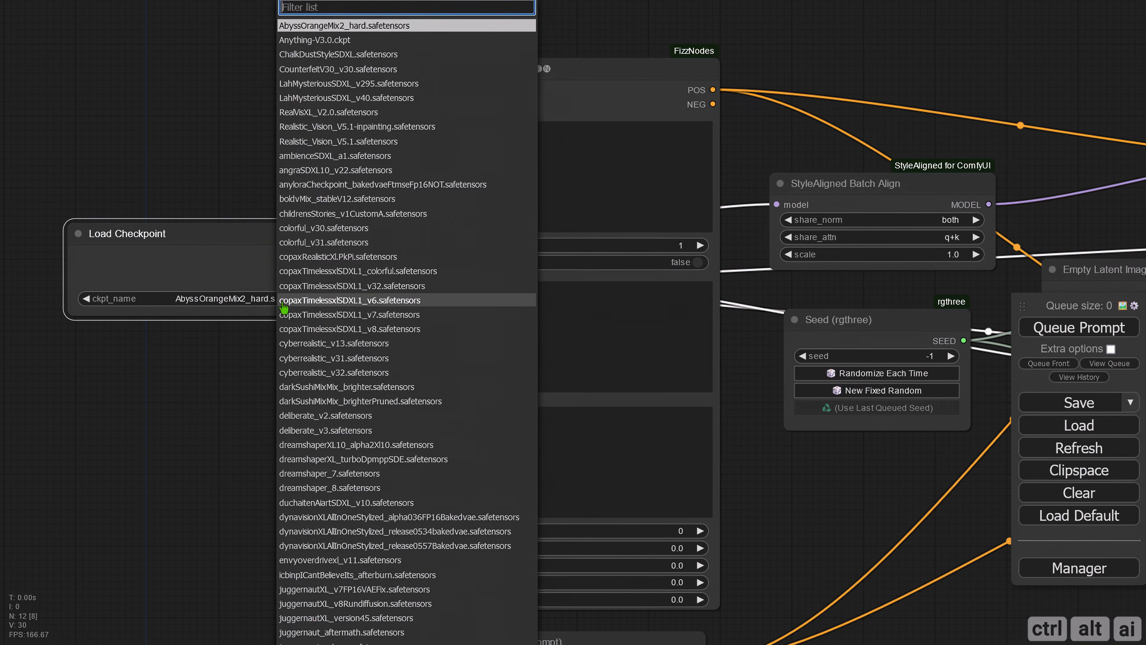
type("real")
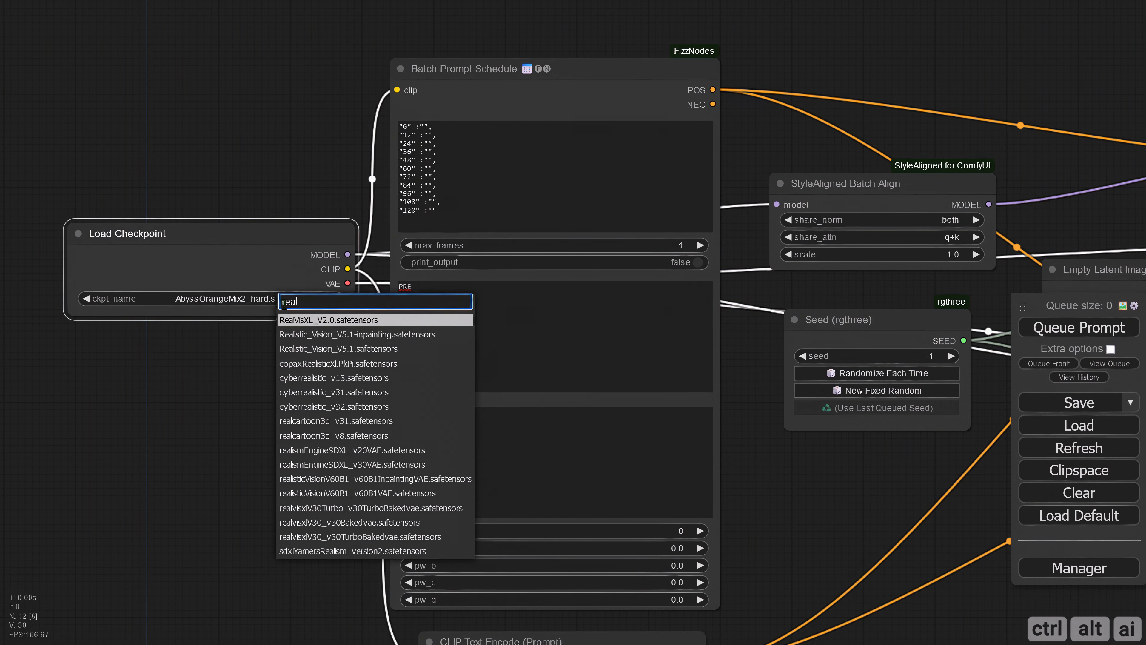
type("v")
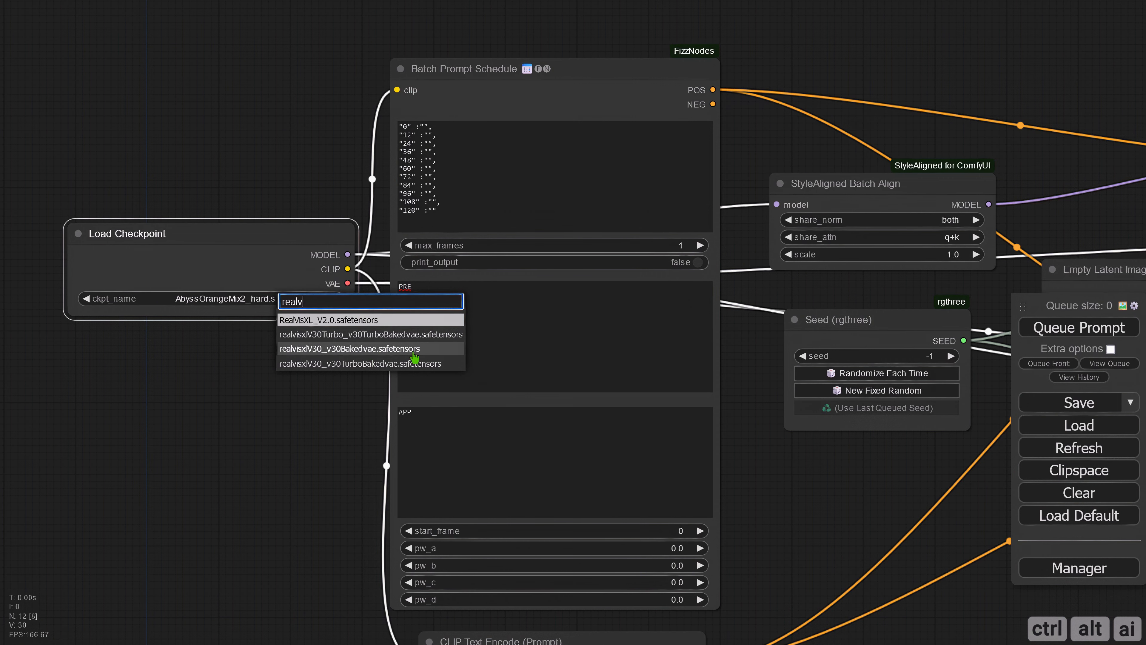
left_click(367, 349)
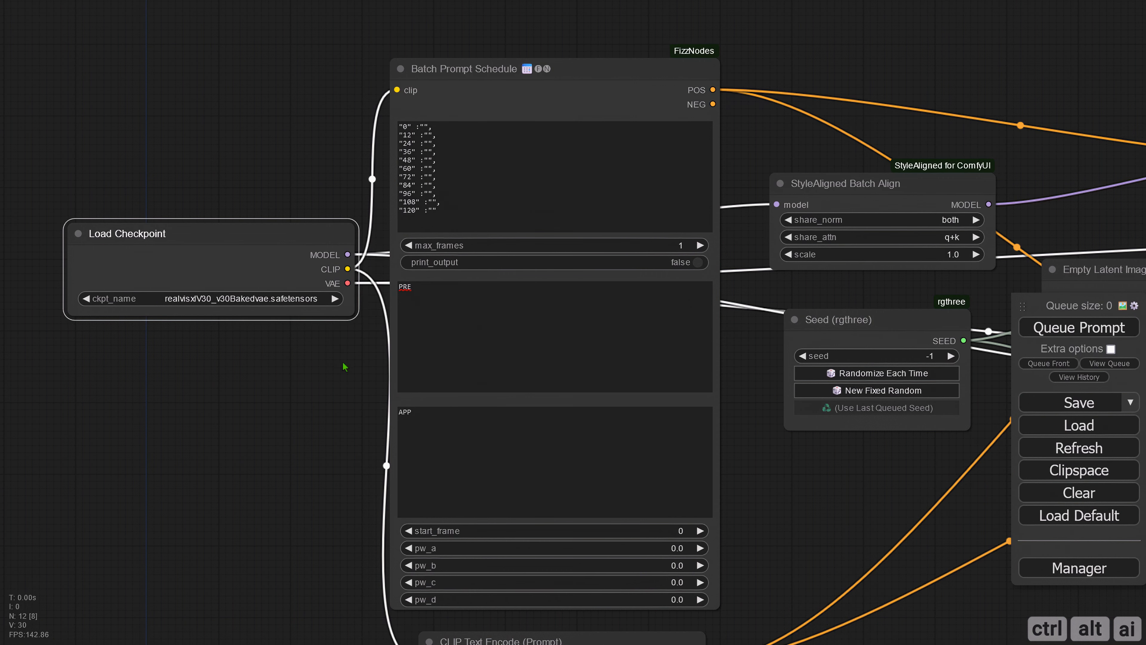
Set the Empty Latent Image's width and height to 1024
left_click_drag(844, 467, 364, 456)
left_click(744, 297)
type("1024")
key("Return")
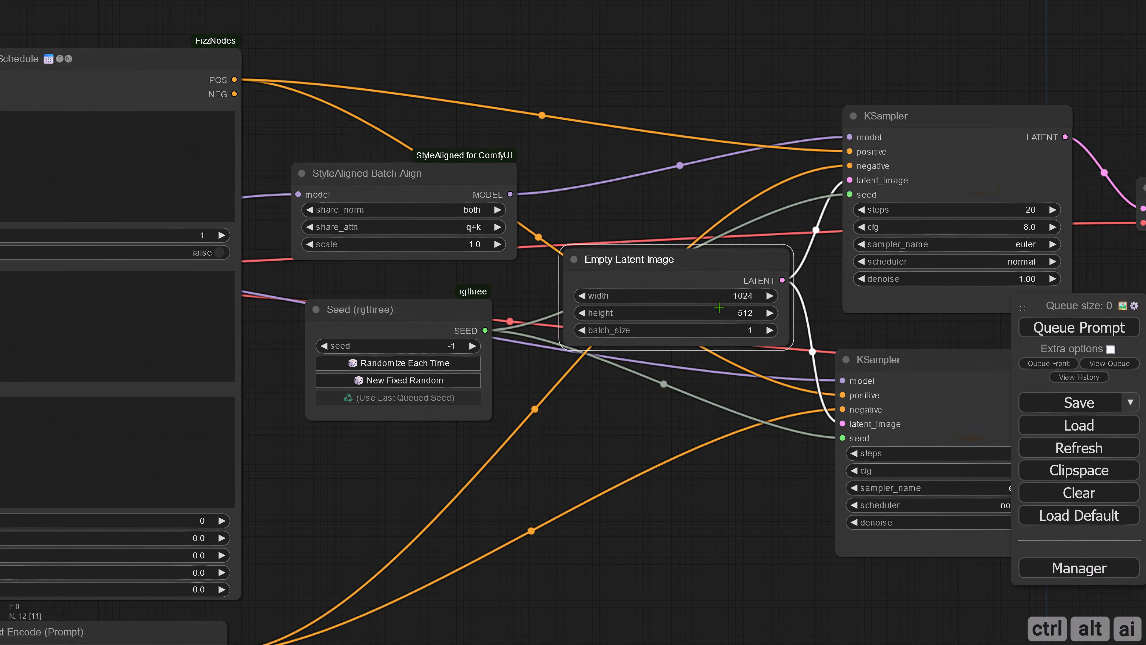
left_click(718, 307)
type("1024")
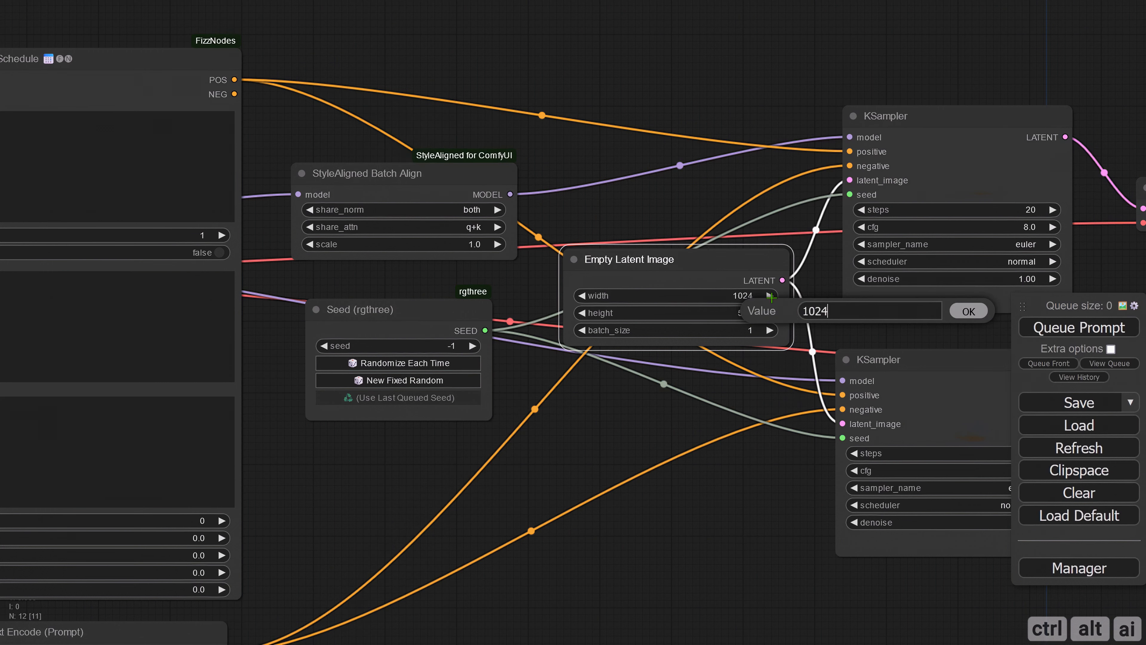
key("Return")
Configure the lower KSampler with 15 steps, cfg 5, the dpmpp_2m_sde_gpu sampler and the karras scheduler
left_click_drag(790, 497, 400, 467)
left_click(634, 424)
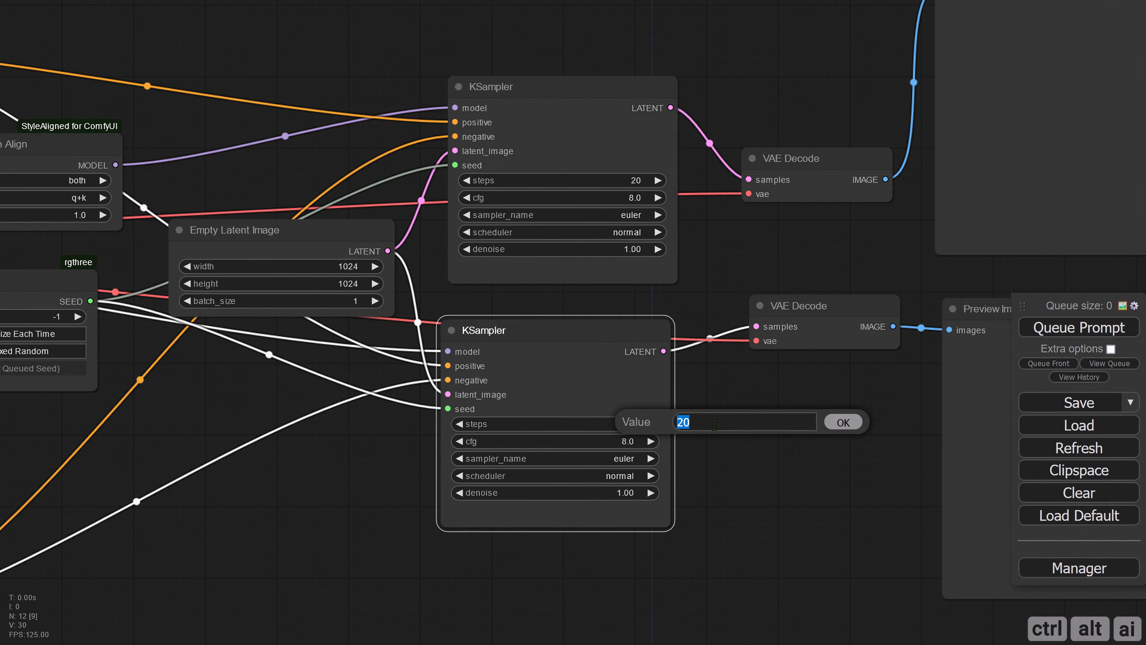
type("15")
key("Return")
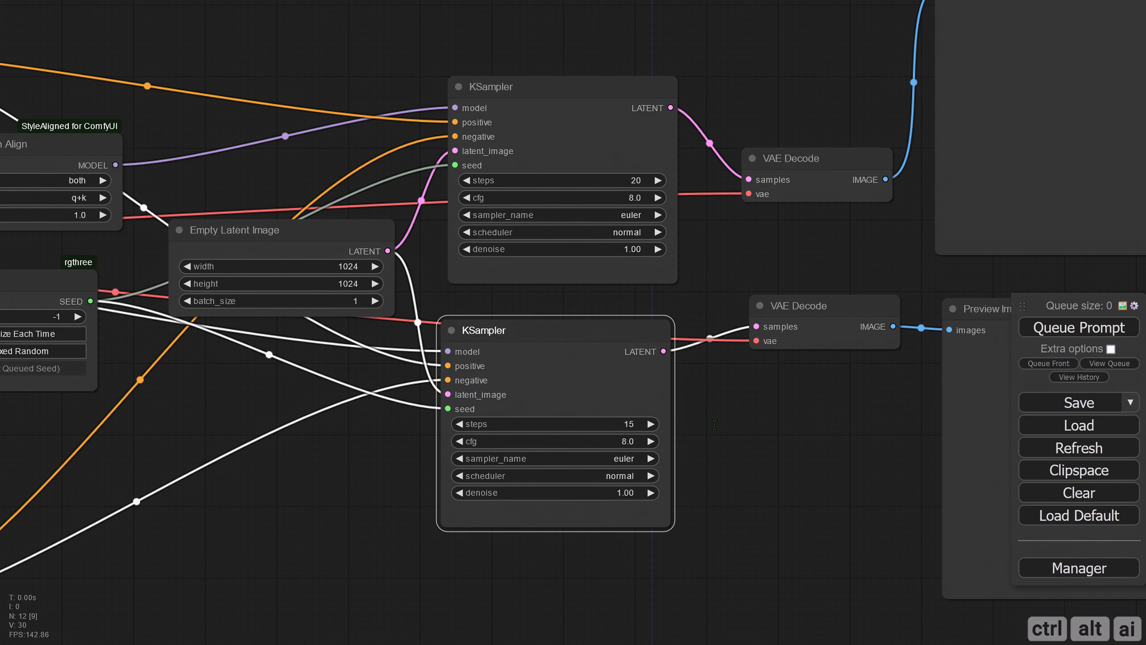
left_click(641, 441)
type("5")
key("Return")
left_click(634, 458)
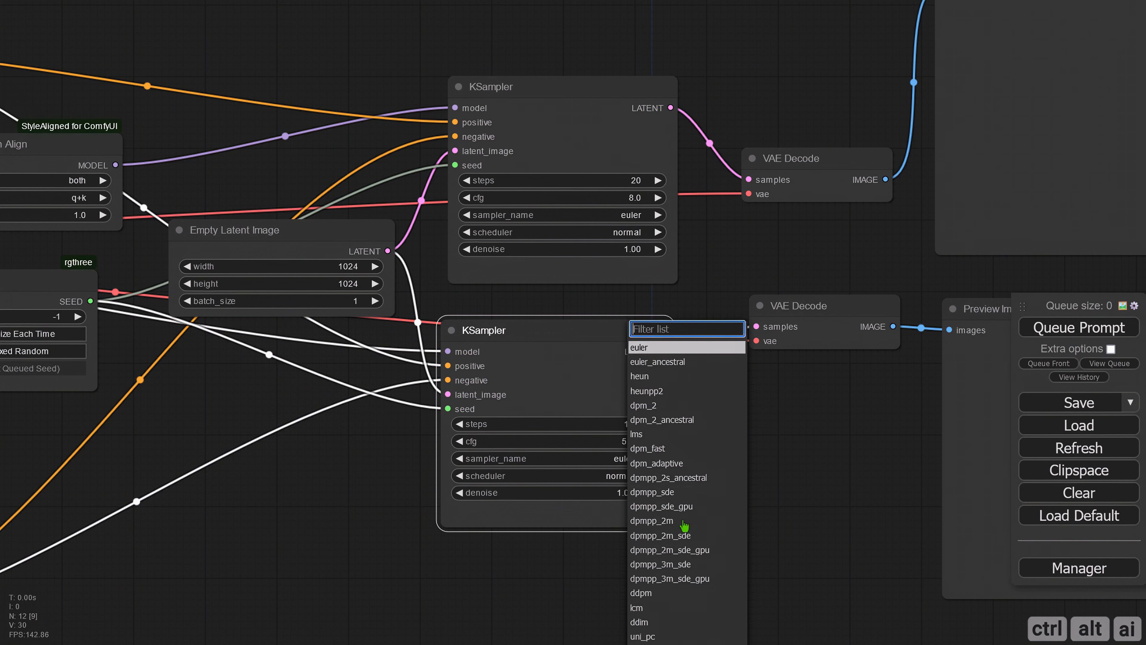
left_click(687, 550)
left_click(618, 476)
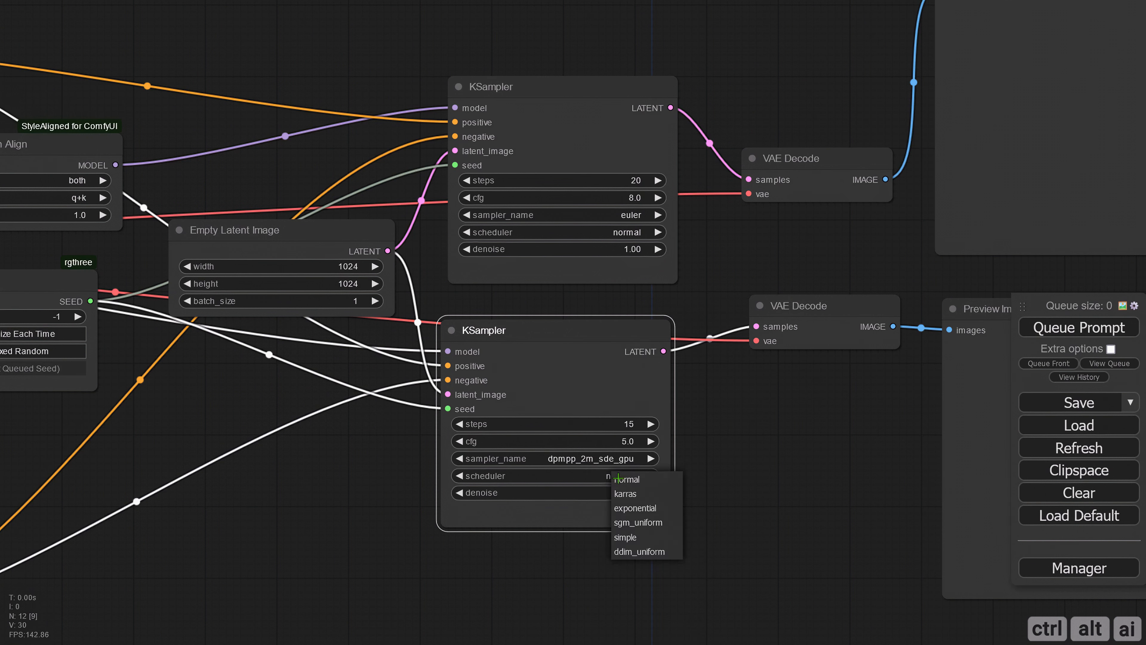
left_click(626, 493)
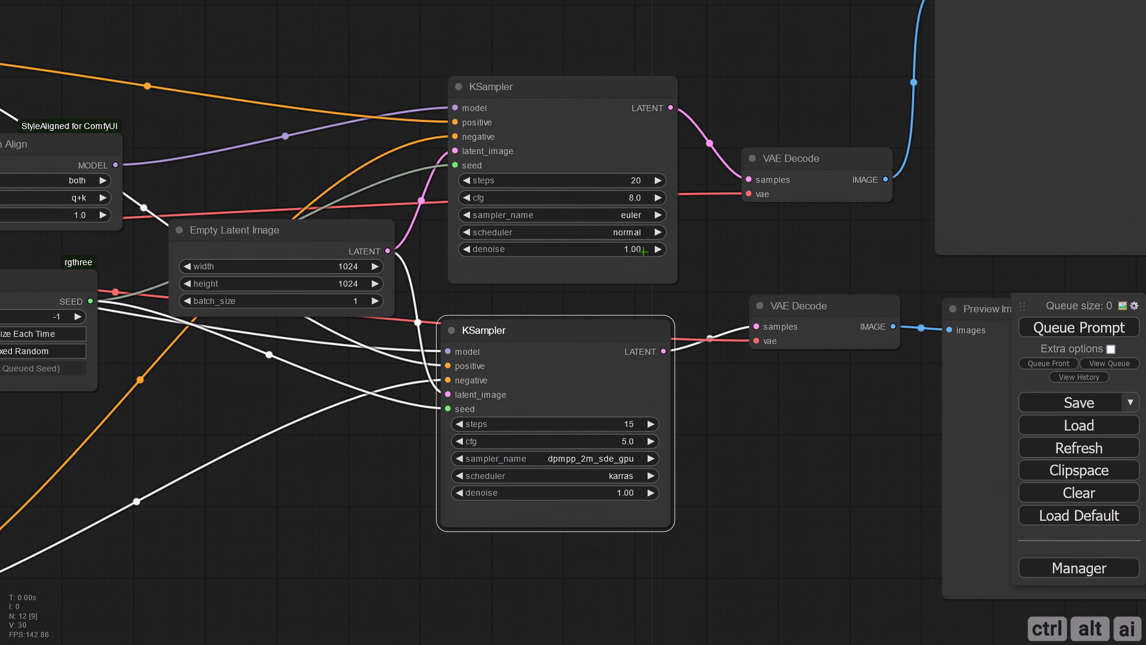
Configure the upper KSampler with the dpmpp_2m_sde_gpu sampler, karras scheduler, 15 steps and cfg 5
left_click(628, 213)
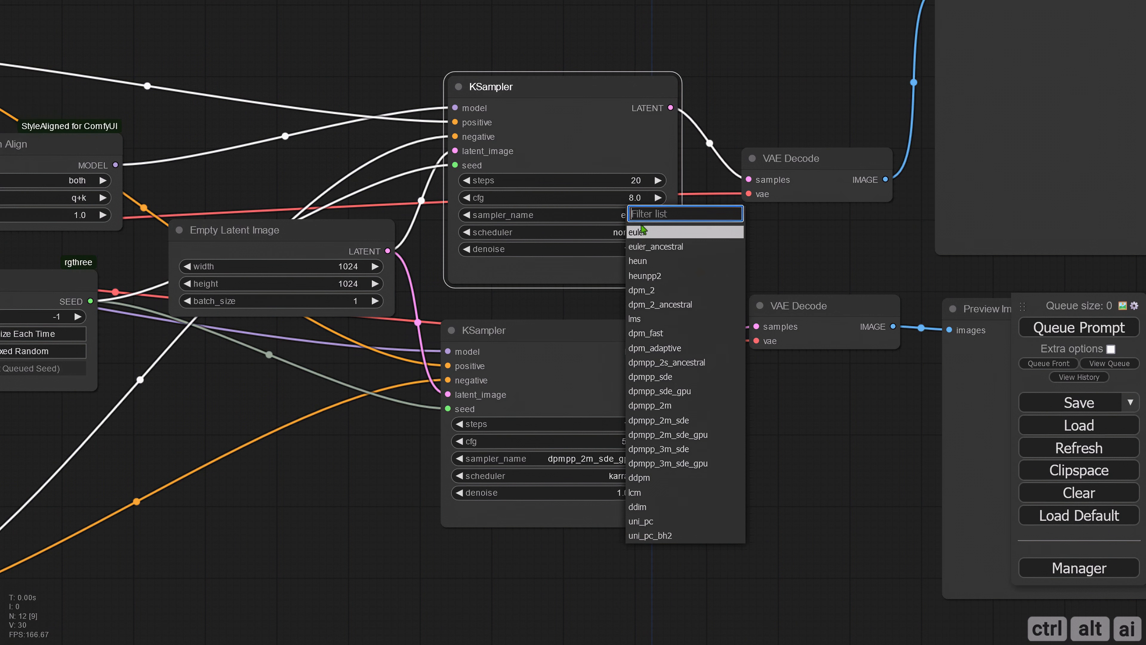
left_click(689, 436)
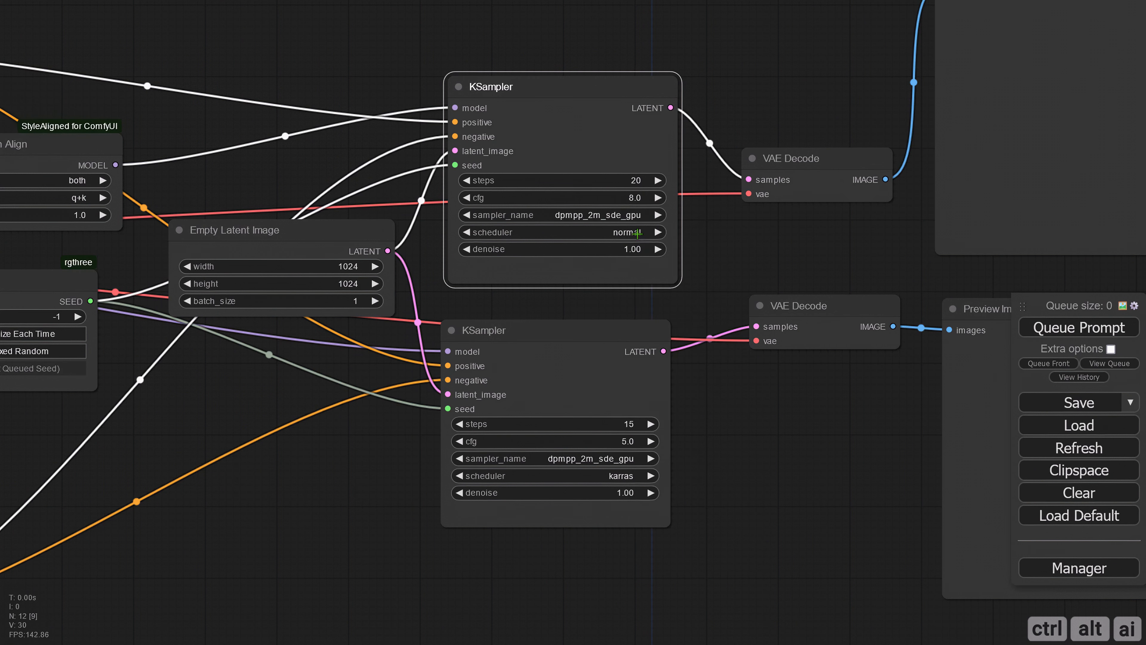
left_click(628, 232)
left_click(641, 264)
left_click(642, 180)
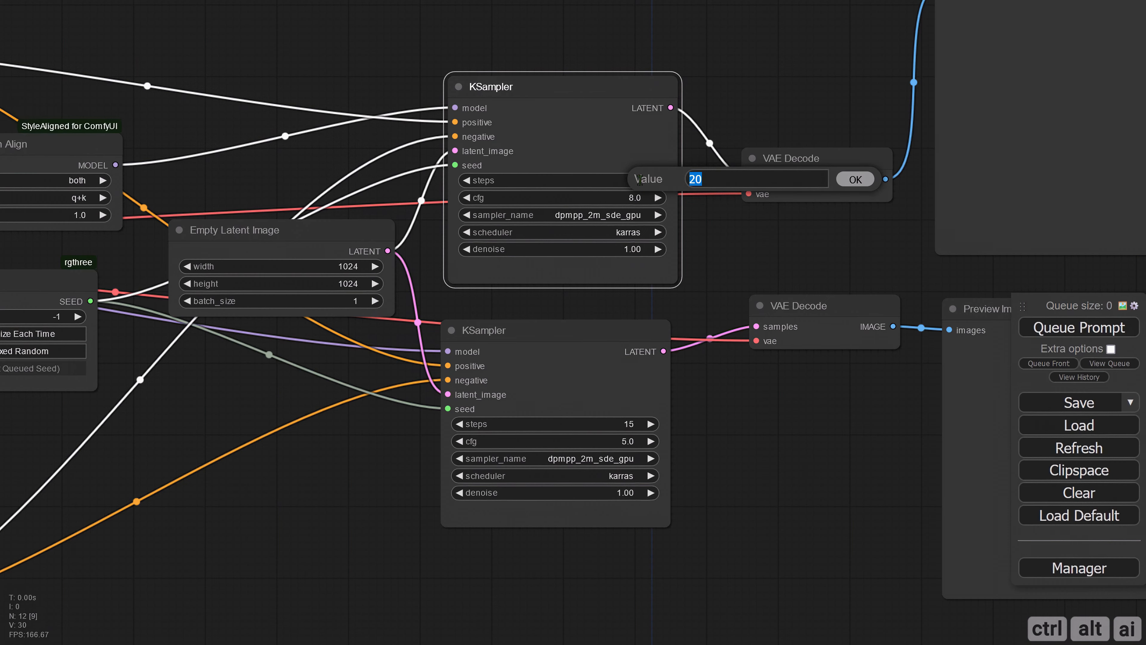
type("15")
key("Return")
left_click(636, 198)
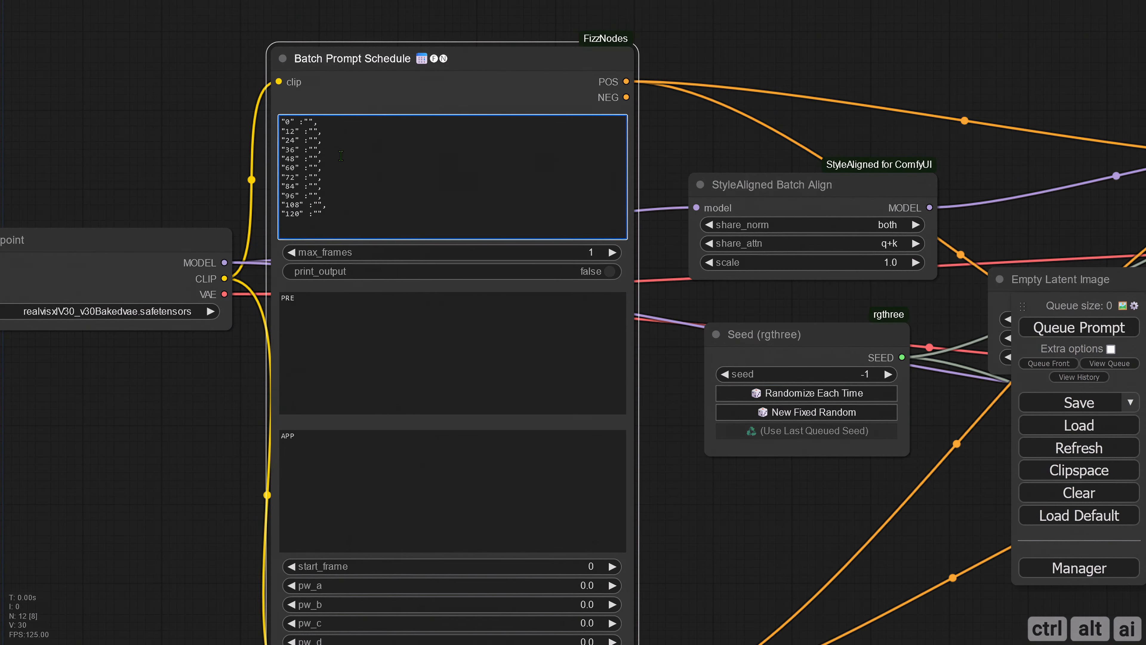
Enter "white cow" as the prompt for frame 0 in Batch Prompt Schedule
type("white c")
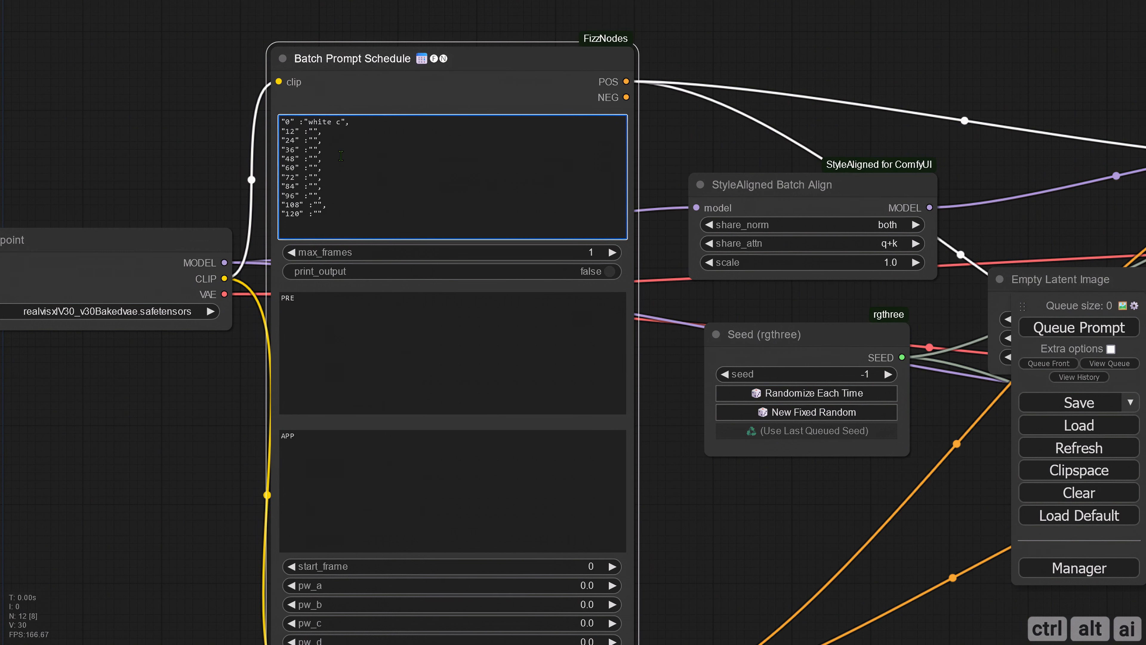
type("ow")
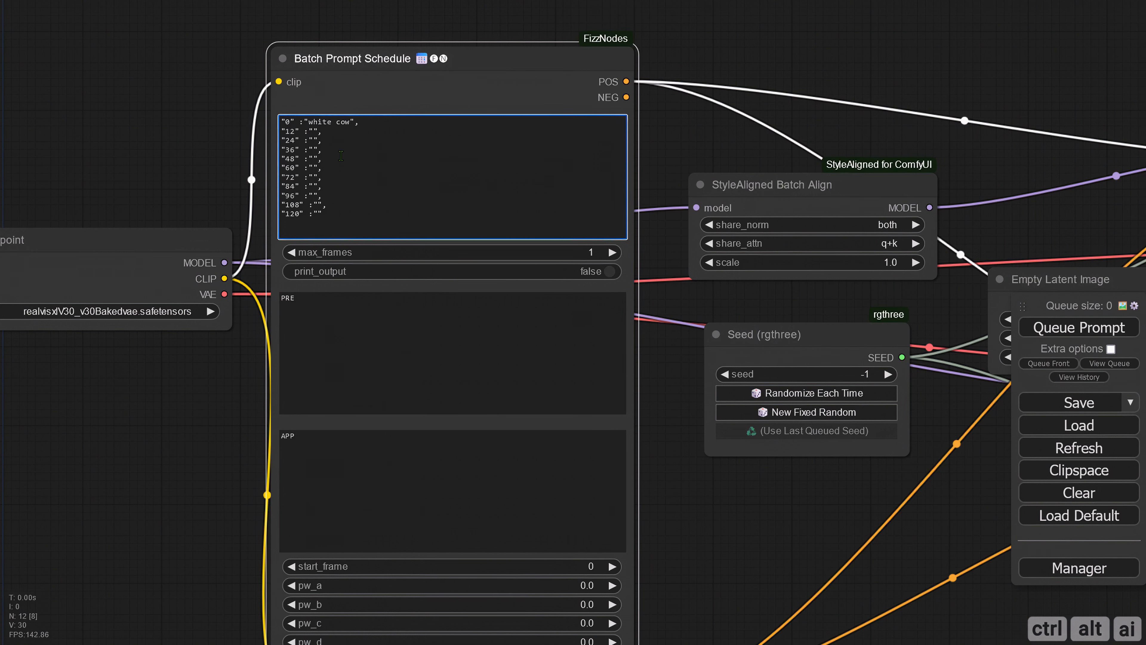
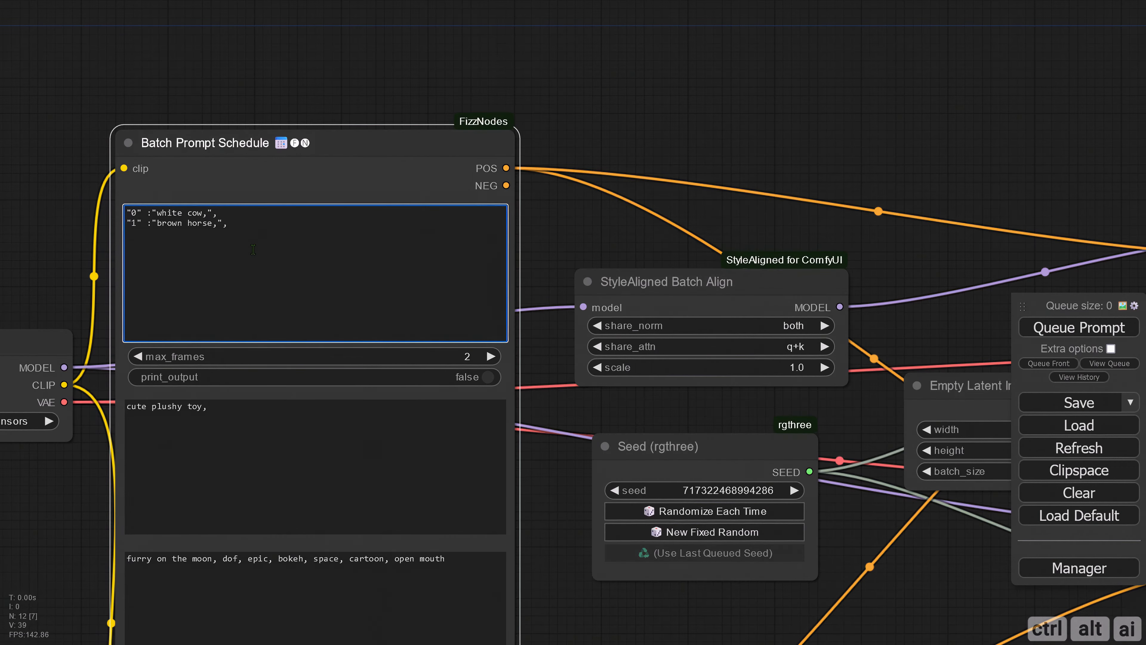
Schedule yellow lion, pink rabbit, green crocodile, blue shark, red fox and grey elephant as prompts 2 to 7, and set max_frames to 8
type("\"2\" :\"yellow lion,\", \"3\" :\"pink rabbit,\", \"4\" :\"green crocodile,\", \"5\" :\"blue shark,\", \"6\" :\"red fox,\", \"7\" :\"grey elephant\",")
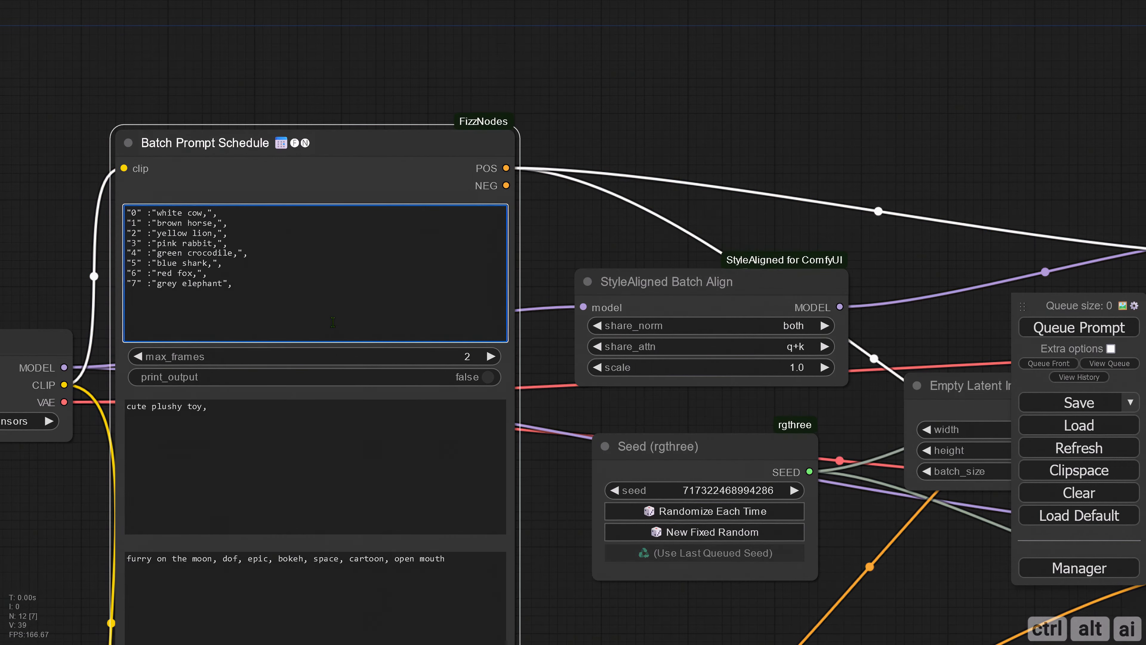
left_click(491, 356)
left_click(491, 357)
left_click(490, 356)
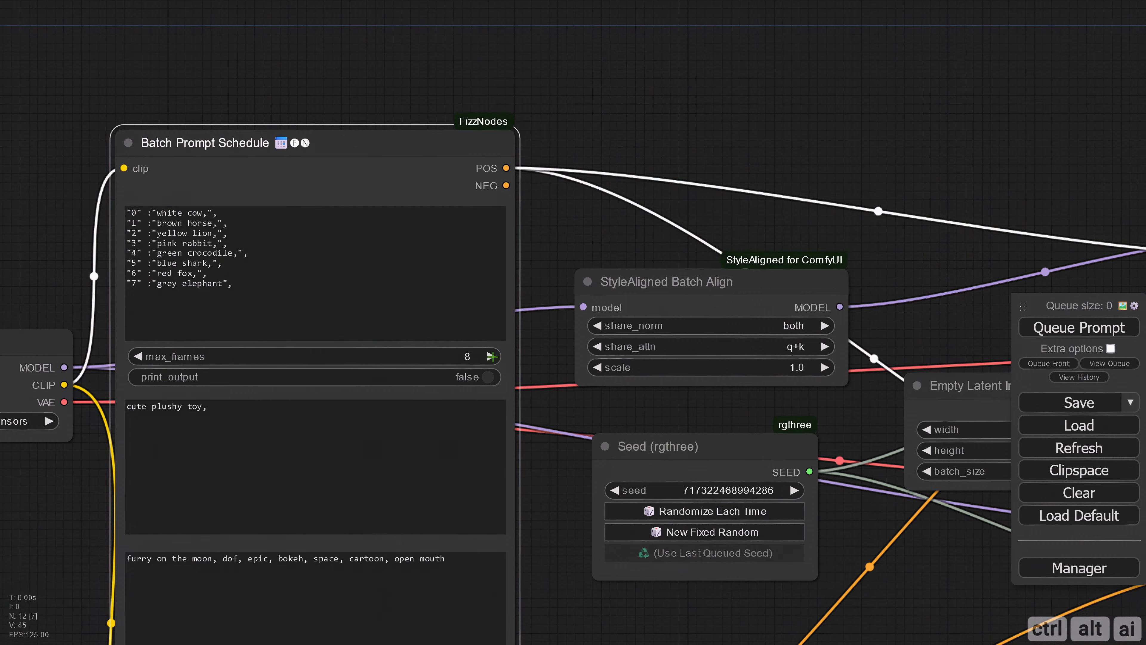
Set the Empty Latent Image's batch_size to 8
scroll(557, 393, "down", 5)
scroll(797, 553, "up", 3)
left_click_drag(797, 552, 605, 384)
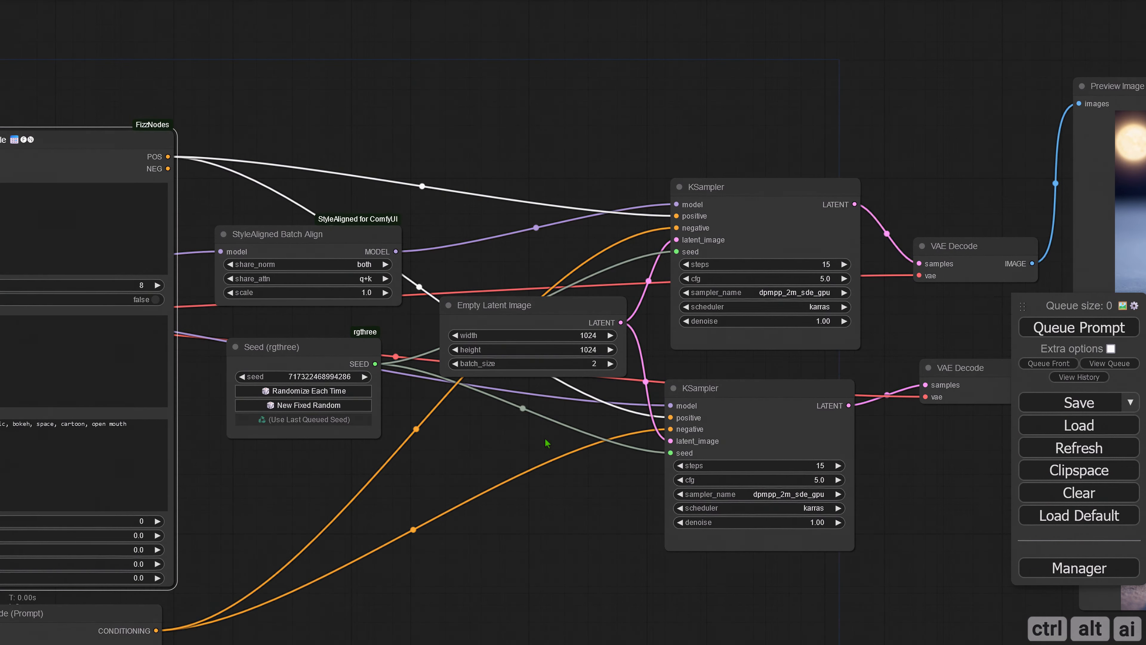
left_click(609, 364)
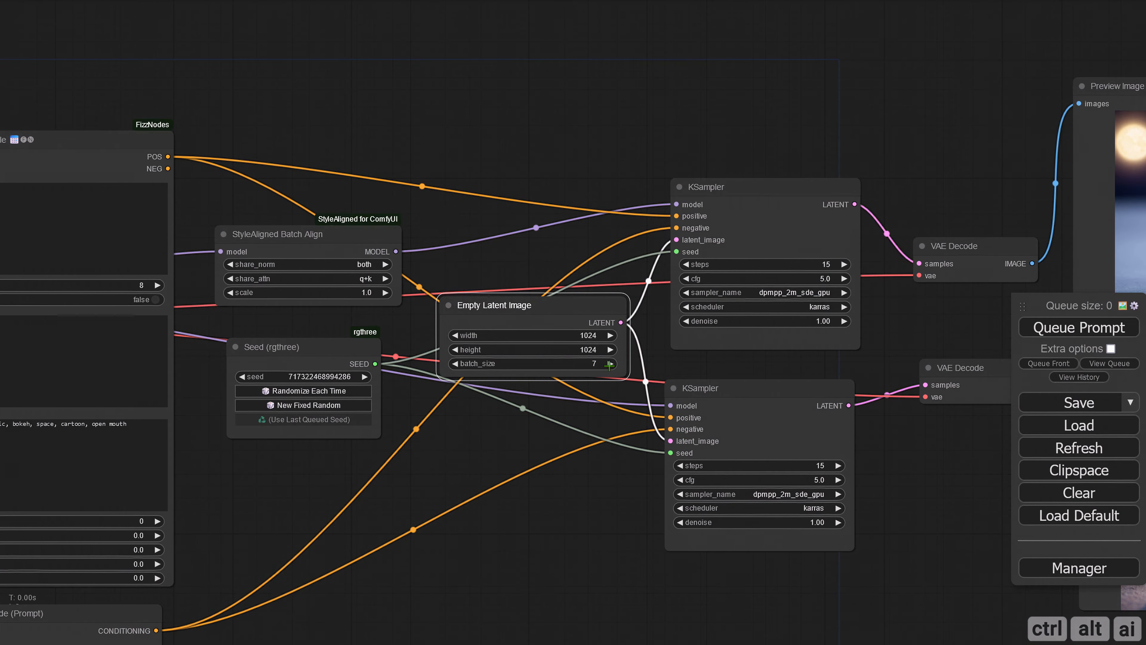
left_click(609, 365)
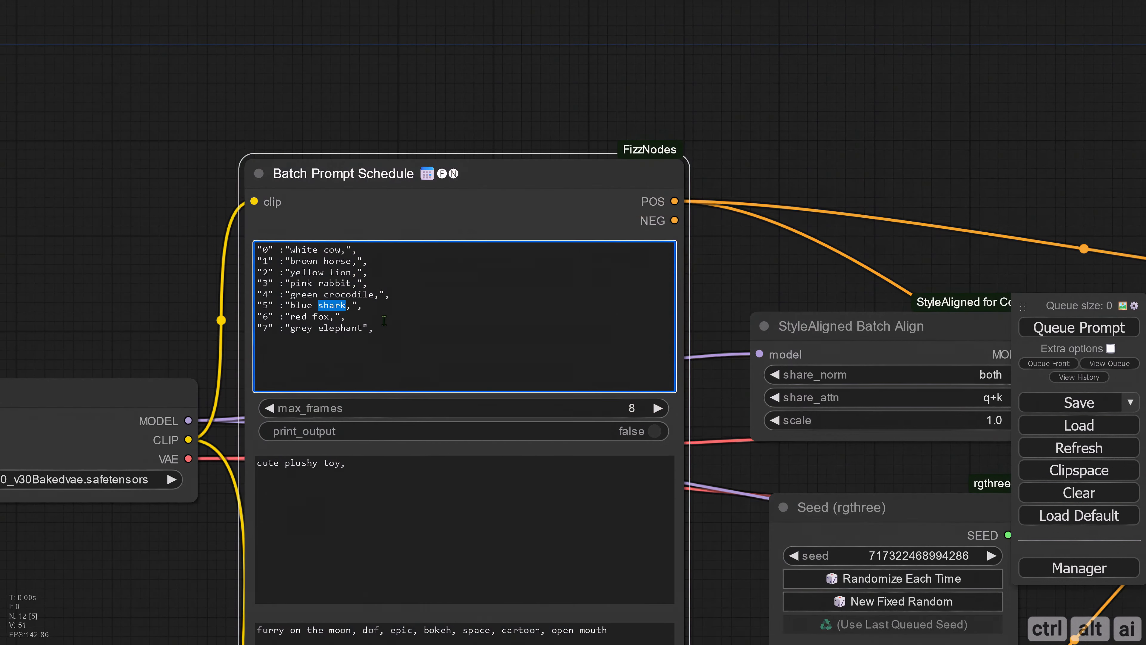
Replace "shark" with "jay" in the schedule's frame 5 prompt
type("j")
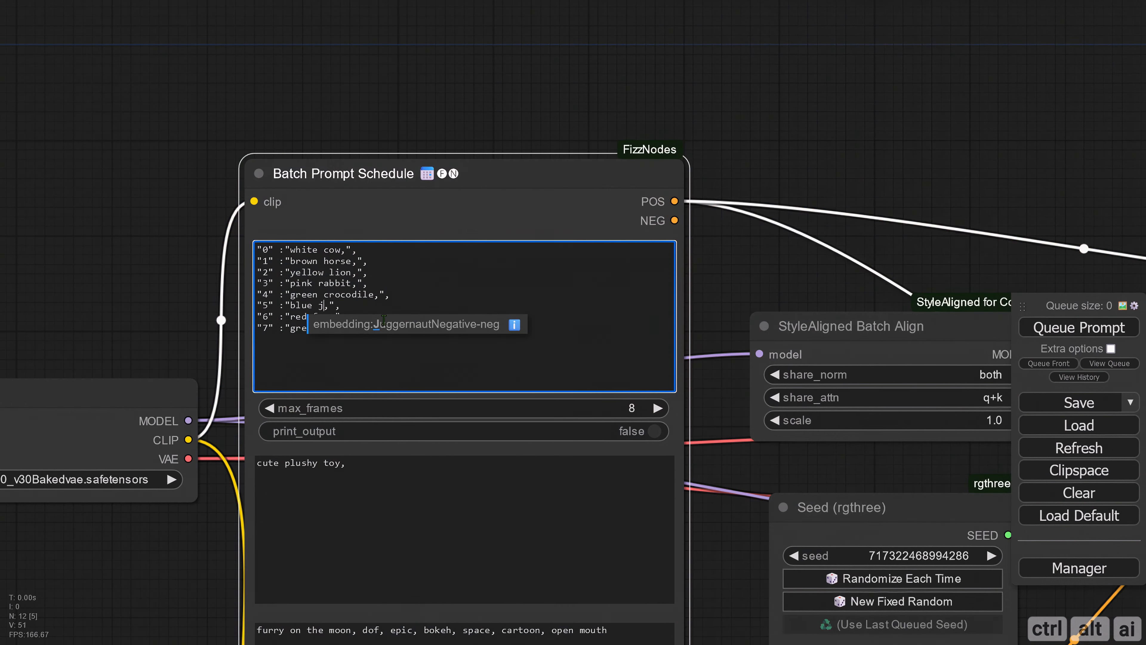
type("ay")
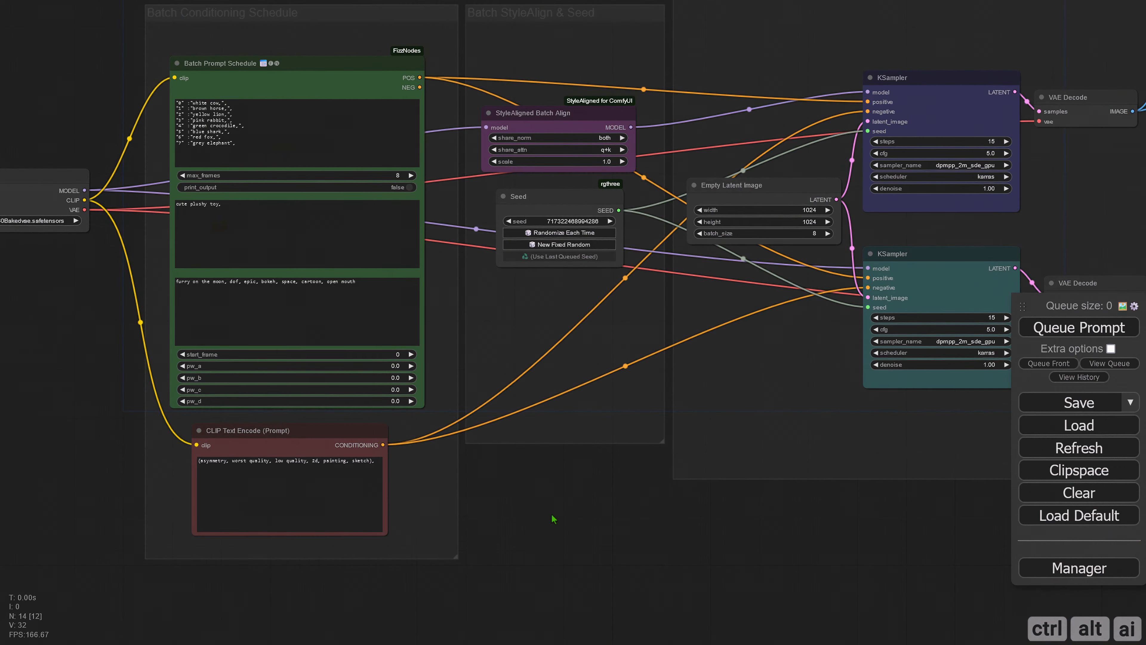
Reduce the prompt schedule to one "burger" frame with the appended text "logo, flat, illustration, multicolor, 2d, white background, shadow" and no pre-text
scroll(200, 375, "up", 1)
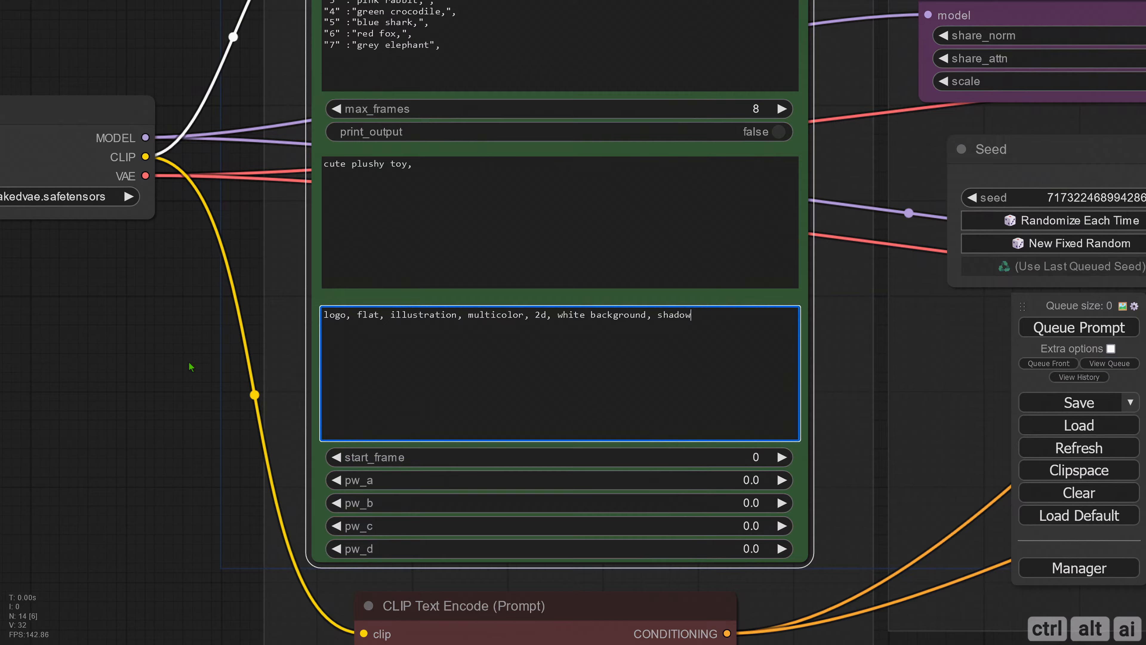
scroll(890, 159, "up", 2)
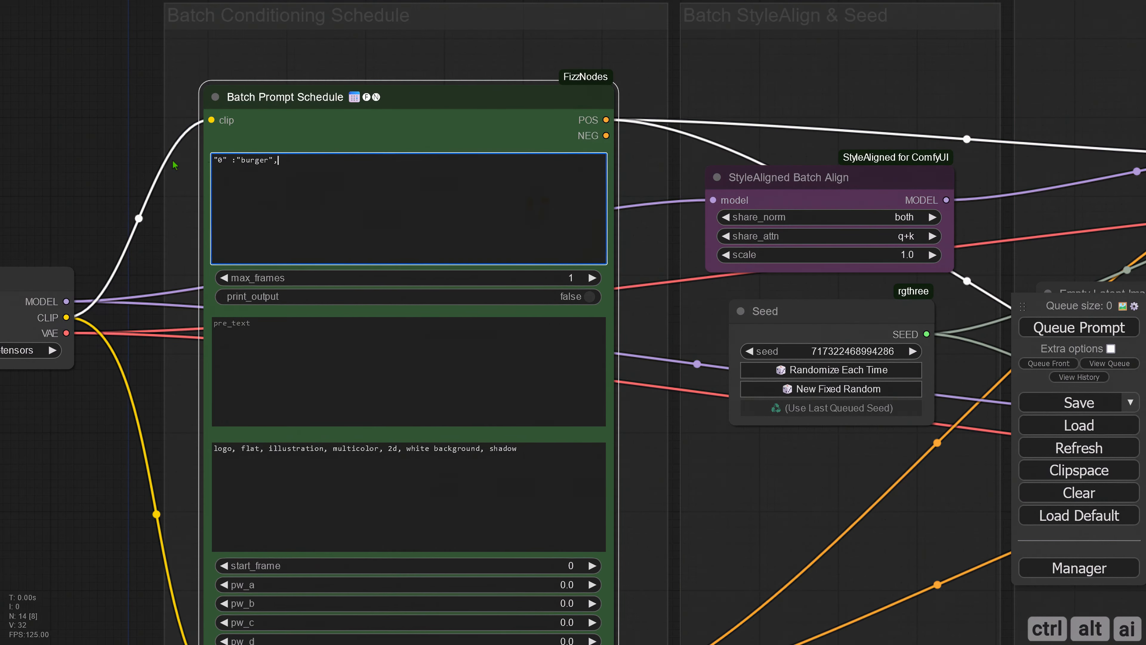
scroll(526, 346, "down", 3)
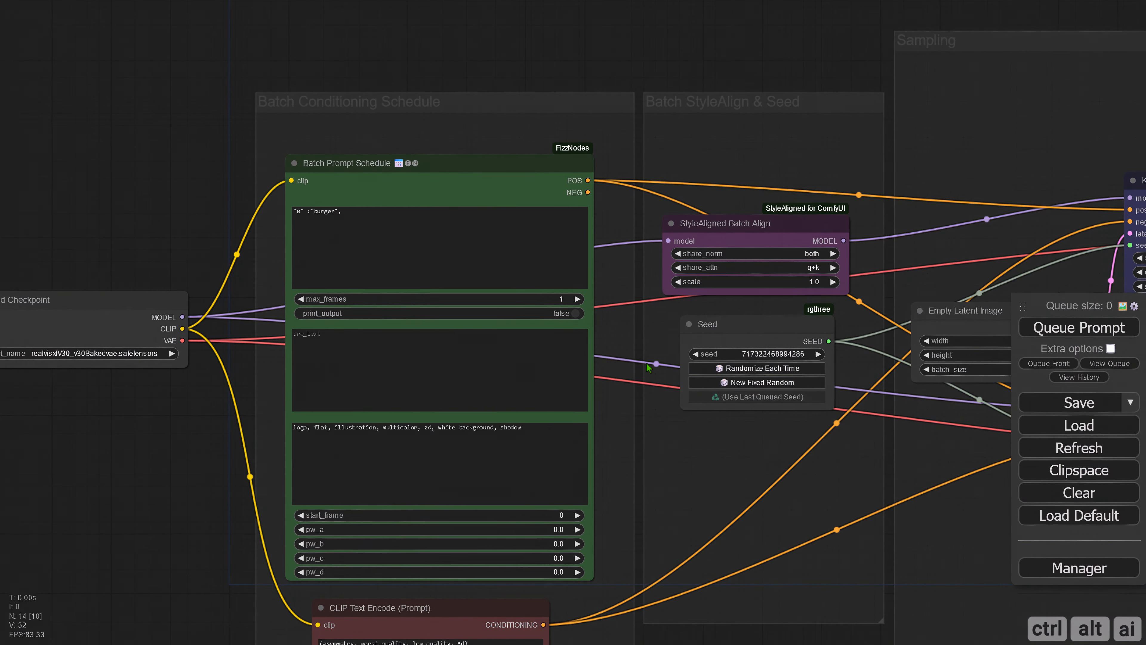
Set the Empty Latent Image's batch_size to 1 and queue the prompt to generate the burger images
left_click_drag(891, 469, 349, 362)
left_click(503, 256)
left_click_drag(808, 259, 496, 266)
scroll(581, 494, "down", 5)
key("ctrl+Return")
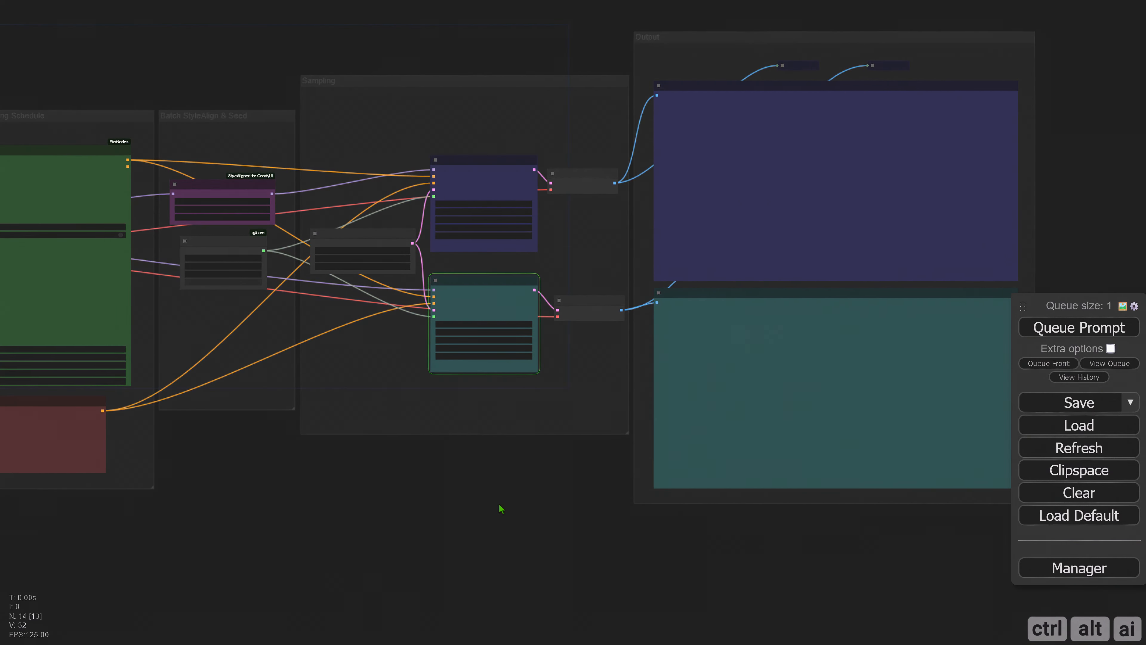
Disable the upper, style-aligned KSampler and inspect the burger image in the lower preview
scroll(523, 382, "up", 3)
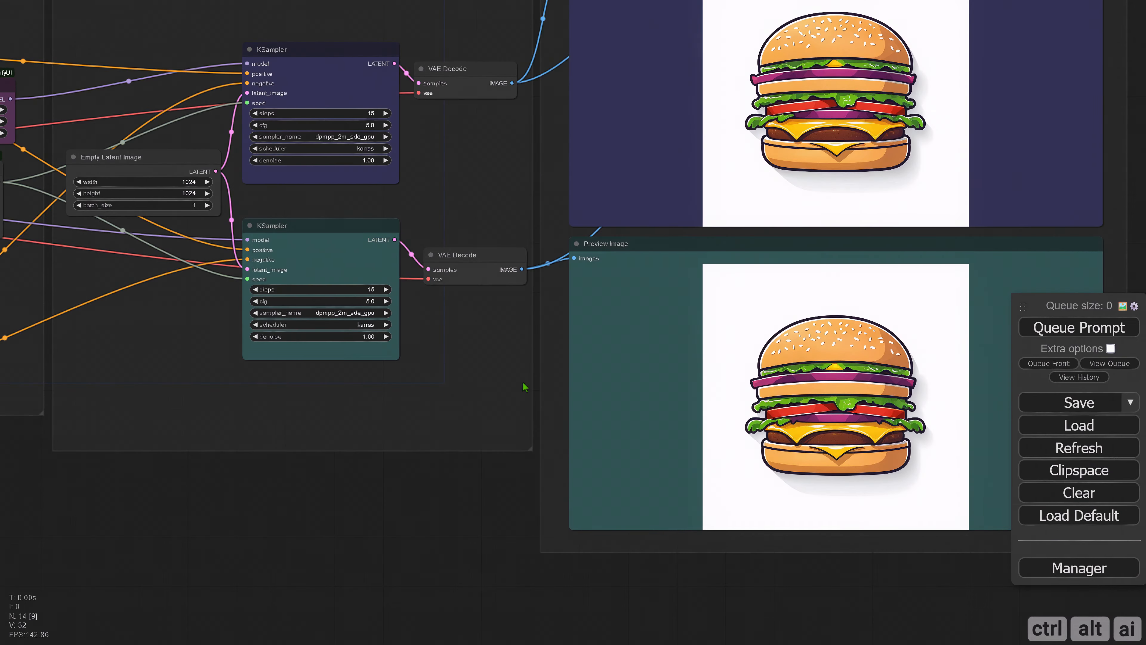
right_click(300, 68)
left_click(337, 286)
left_click(451, 313)
left_click_drag(848, 576, 544, 530)
scroll(544, 531, "up", 5)
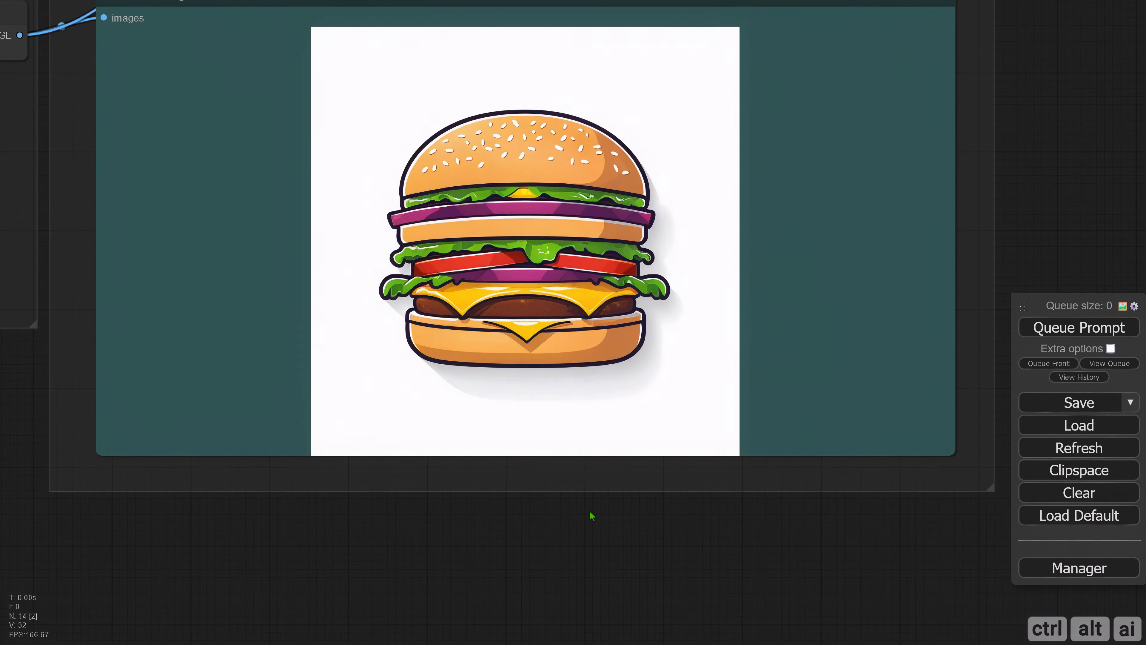
scroll(619, 477, "down", 8)
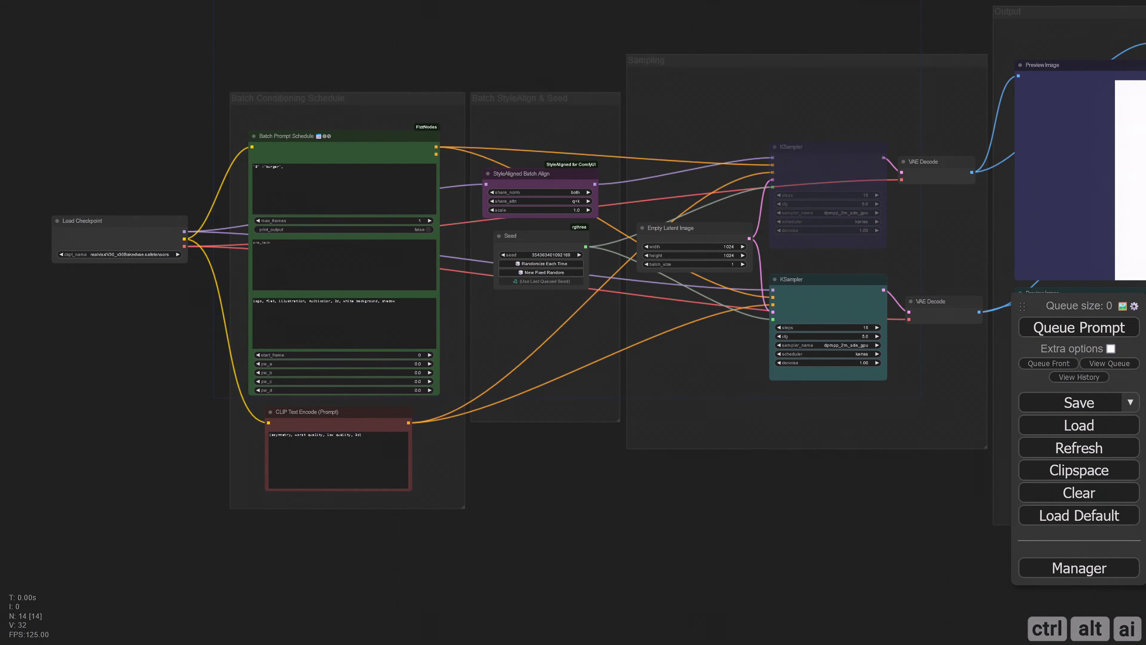
Add frame 1 "fries" and frame 2 "beer" to the Batch Prompt Schedule and set max_frames to 3
left_click_drag(619, 476, 632, 543)
left_click(333, 253)
scroll(227, 233, "up", 11)
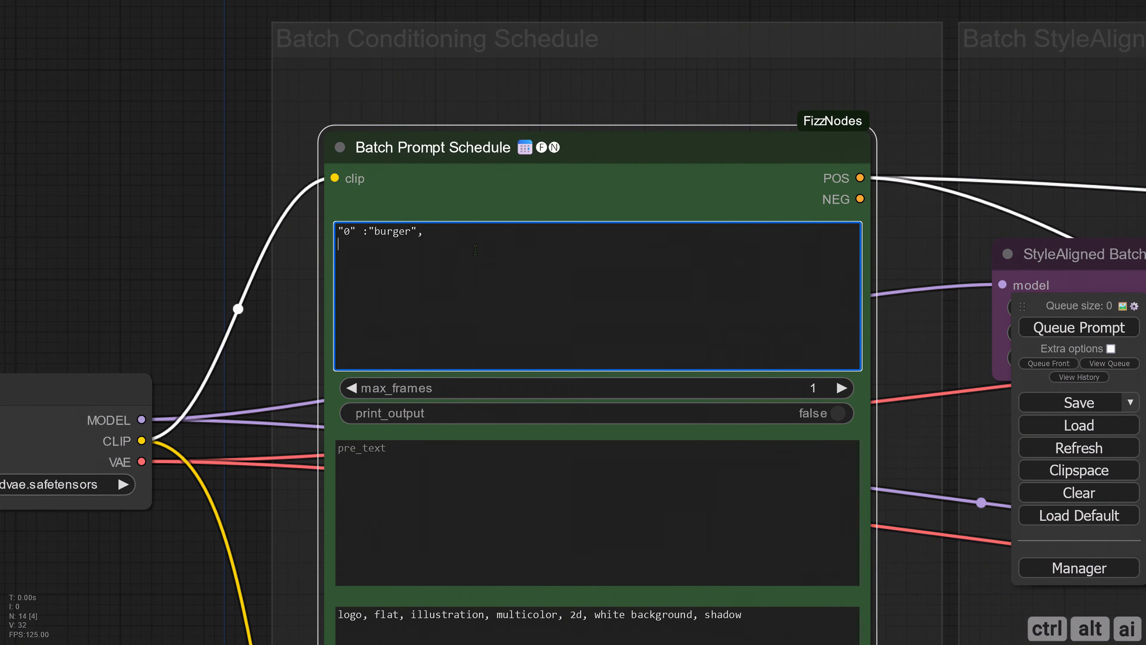
type("\"1\" :\"fries\", \"2\" :\"beer\",")
left_click(841, 389)
left_click(840, 389)
Set the Empty Latent Image's batch_size to 3 and queue the prompt
left_click(230, 266)
scroll(231, 266, "down", 4)
left_click_drag(993, 600, 637, 497)
double_click(707, 275)
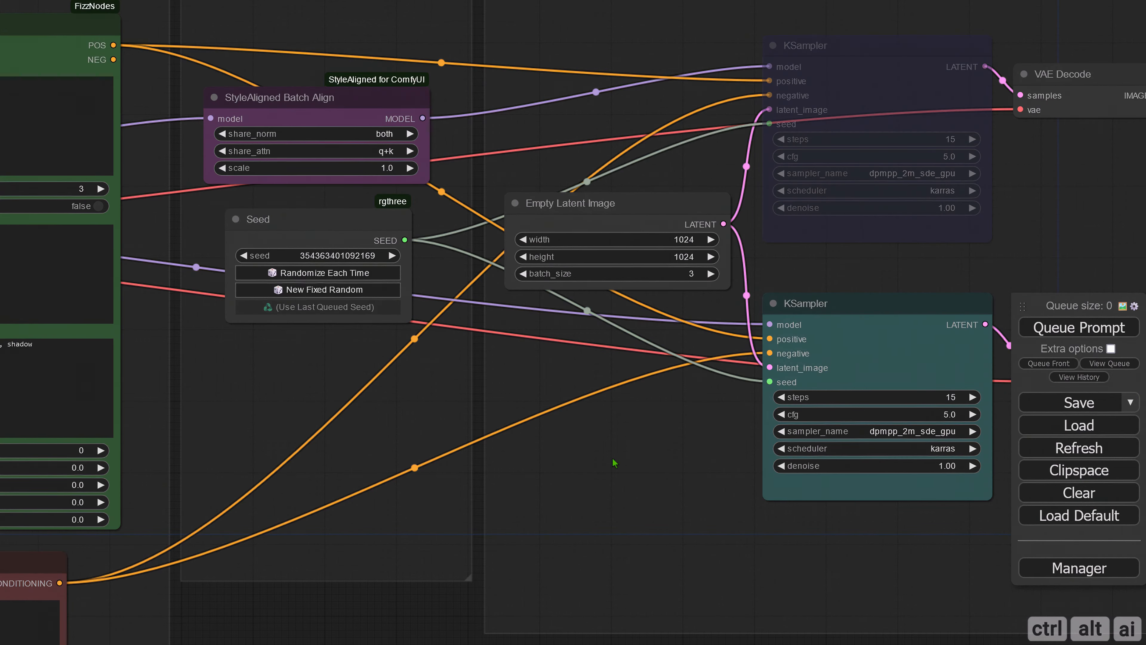
scroll(614, 460, "down", 3)
left_click(1079, 327)
Inspect the burger, fries and beer images generated without style alignment in the lower preview
left_click_drag(995, 631, 309, 493)
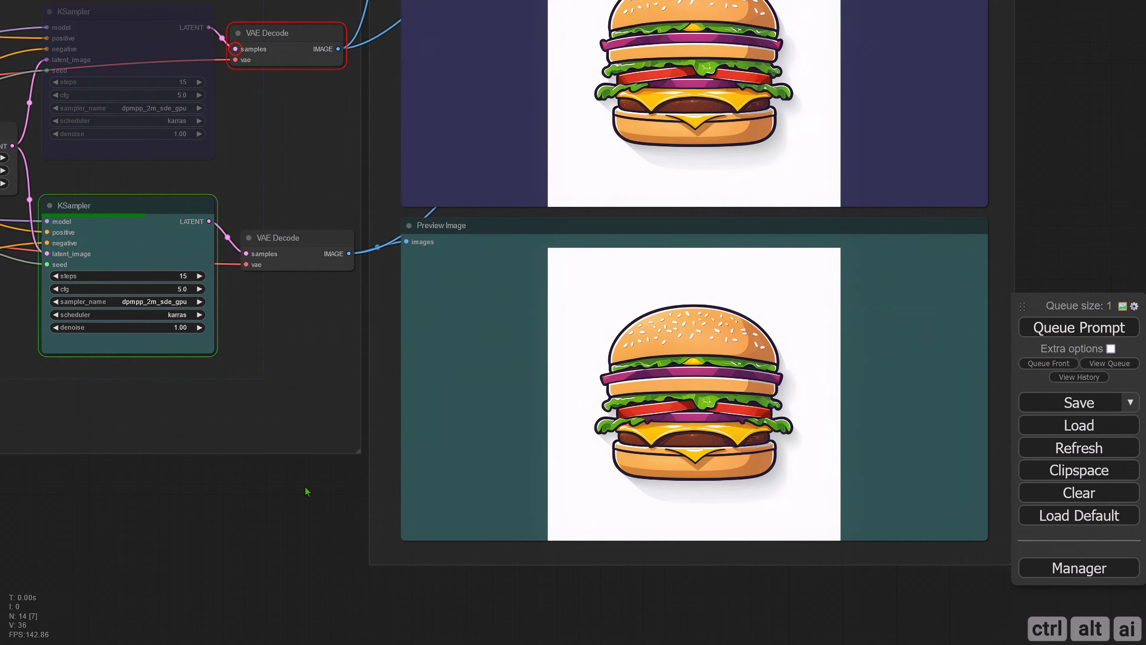
left_click(973, 265)
scroll(693, 484, "up", 7)
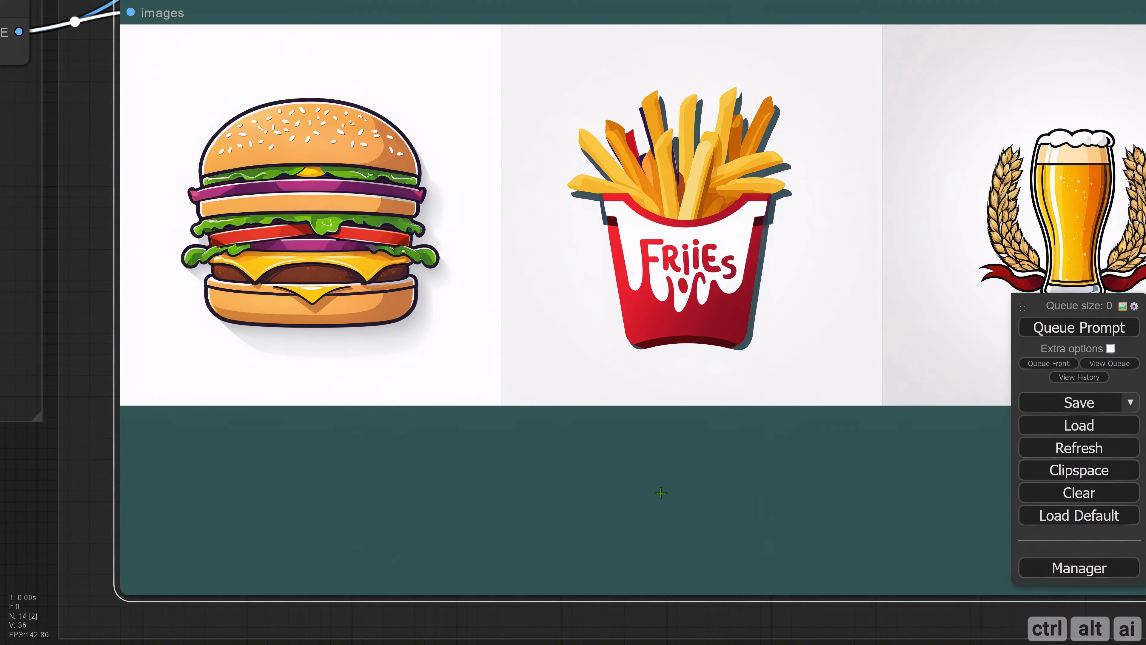
left_click_drag(73, 477, 25, 519)
scroll(67, 515, "down", 8)
scroll(654, 389, "up", 8)
left_click_drag(663, 388, 1028, 289)
scroll(1028, 289, "down", 1)
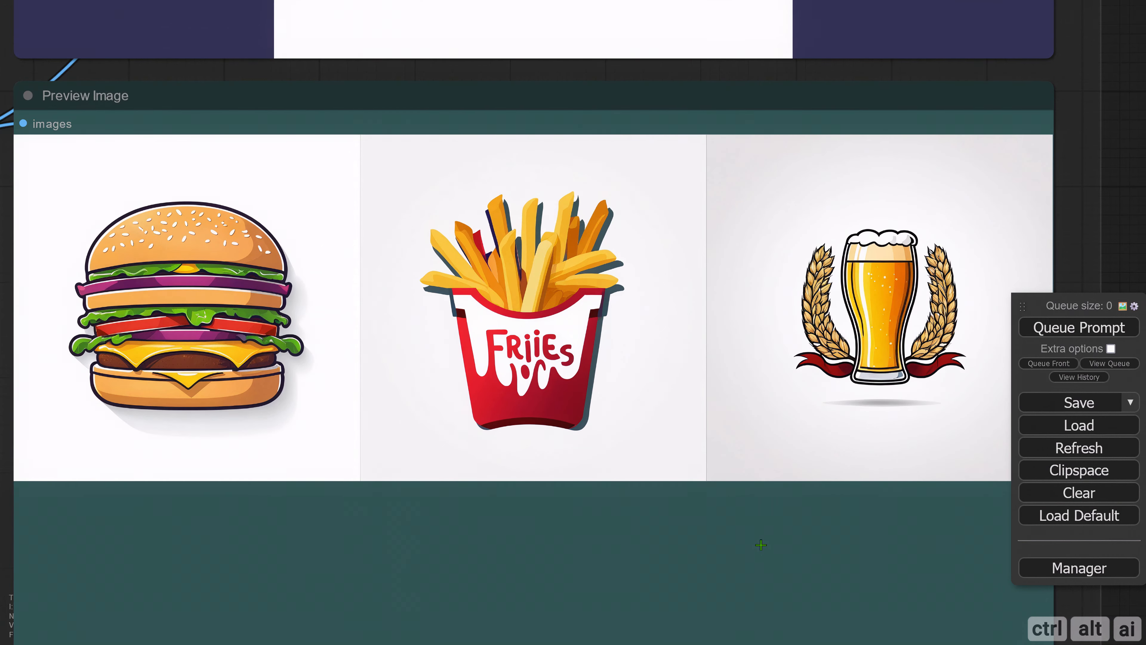
scroll(761, 545, "down", 8)
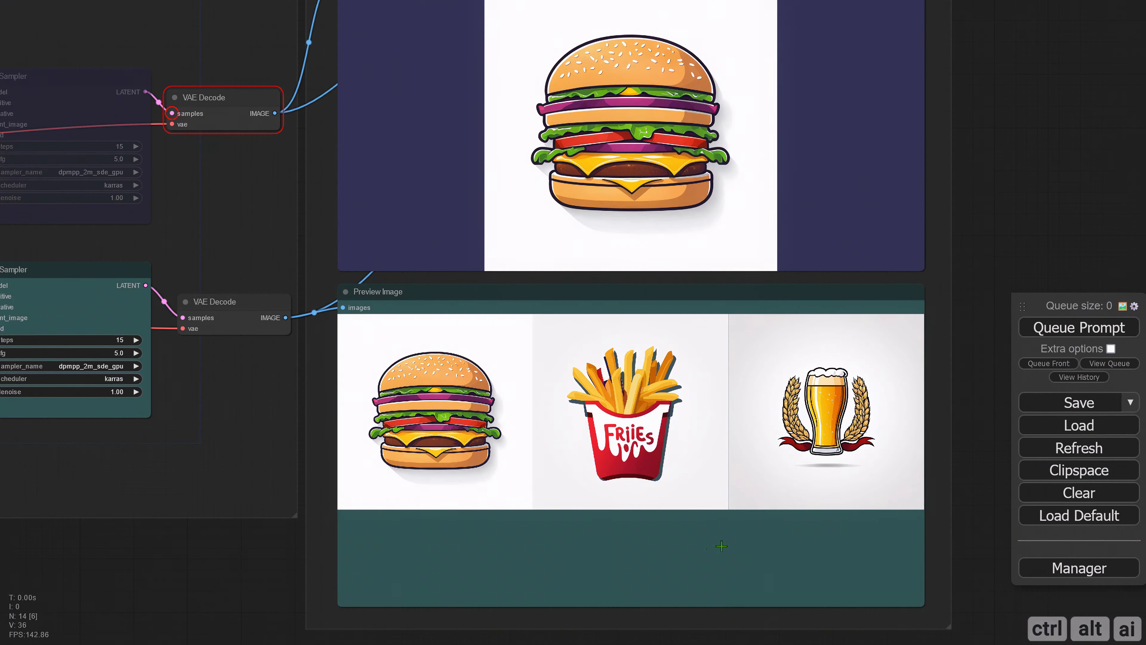
Re-enable the upper, style-aligned KSampler, queue the prompt and inspect its three images in the upper preview
left_click_drag(298, 280, 386, 289)
right_click(296, 235)
left_click(323, 474)
left_click(1042, 327)
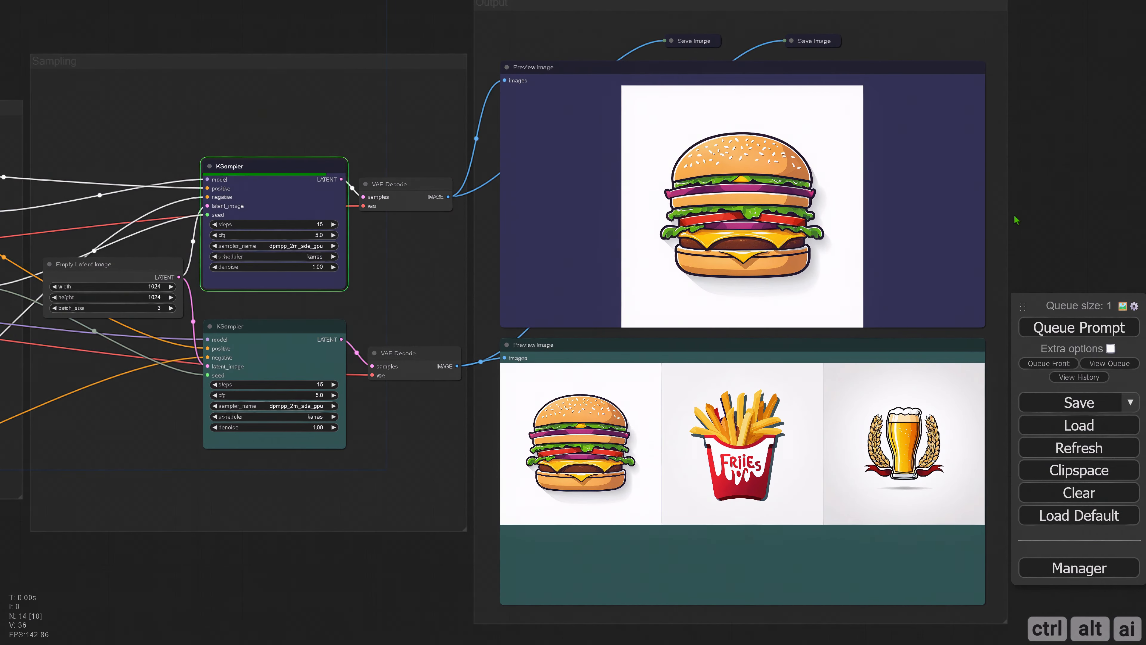
scroll(930, 124, "up", 8)
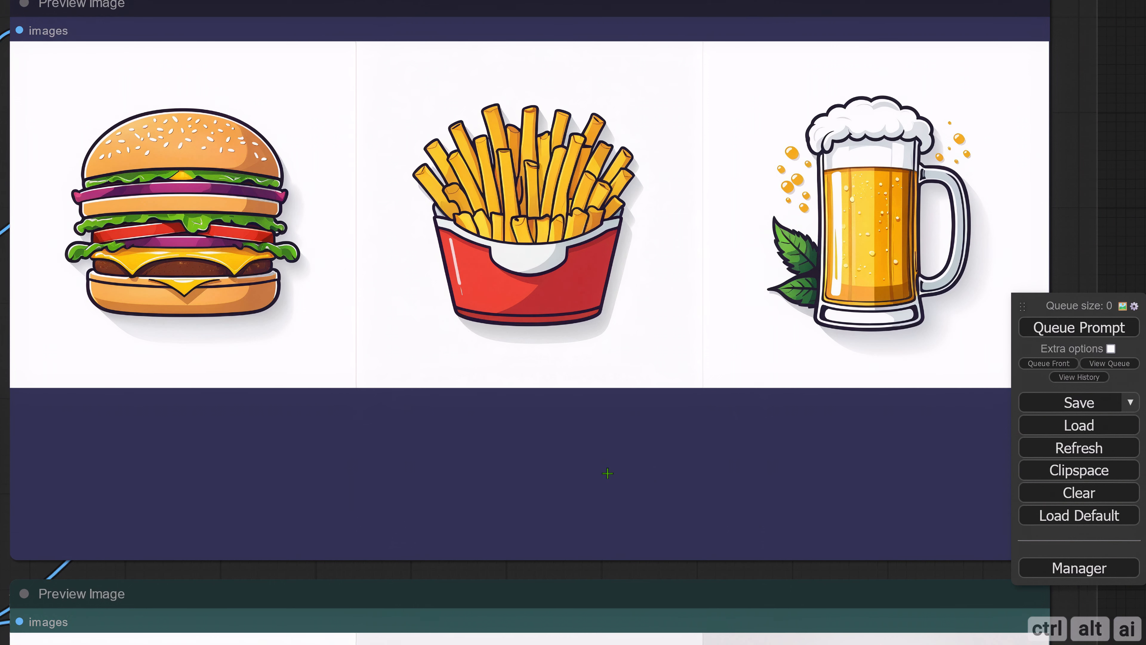
Compare the six unaligned images in the lower preview with the six style-aligned images in the upper one
scroll(607, 473, "down", 5)
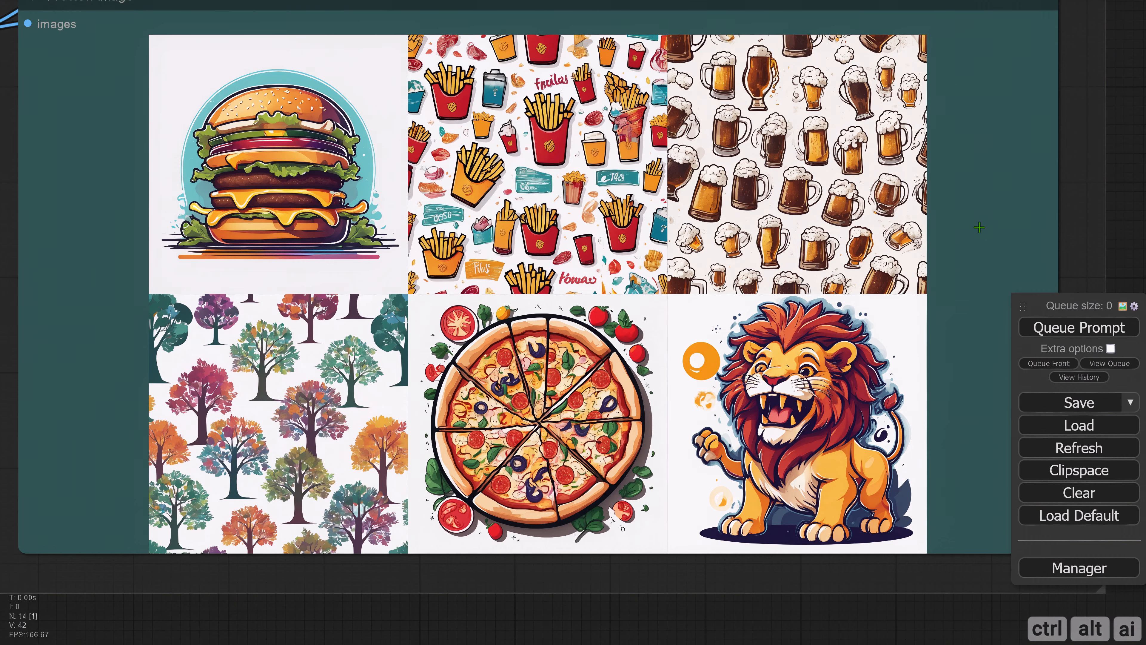
scroll(979, 227, "down", 5)
left_click_drag(1047, 172, 1069, 519)
scroll(1102, 166, "up", 6)
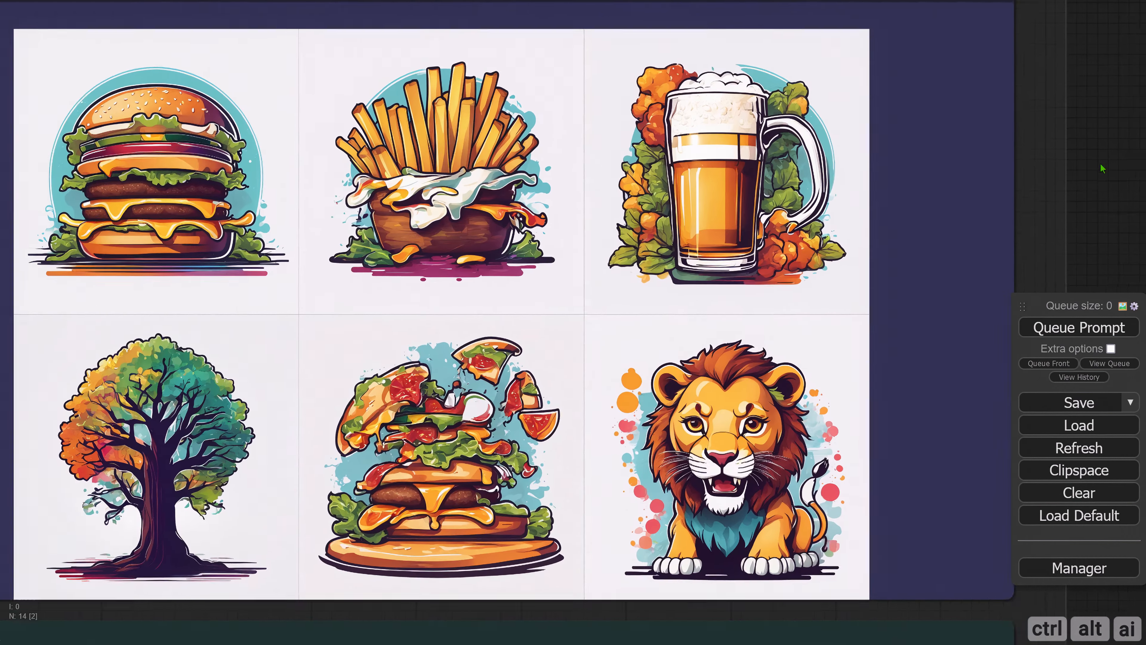
left_click_drag(1102, 167, 1133, 155)
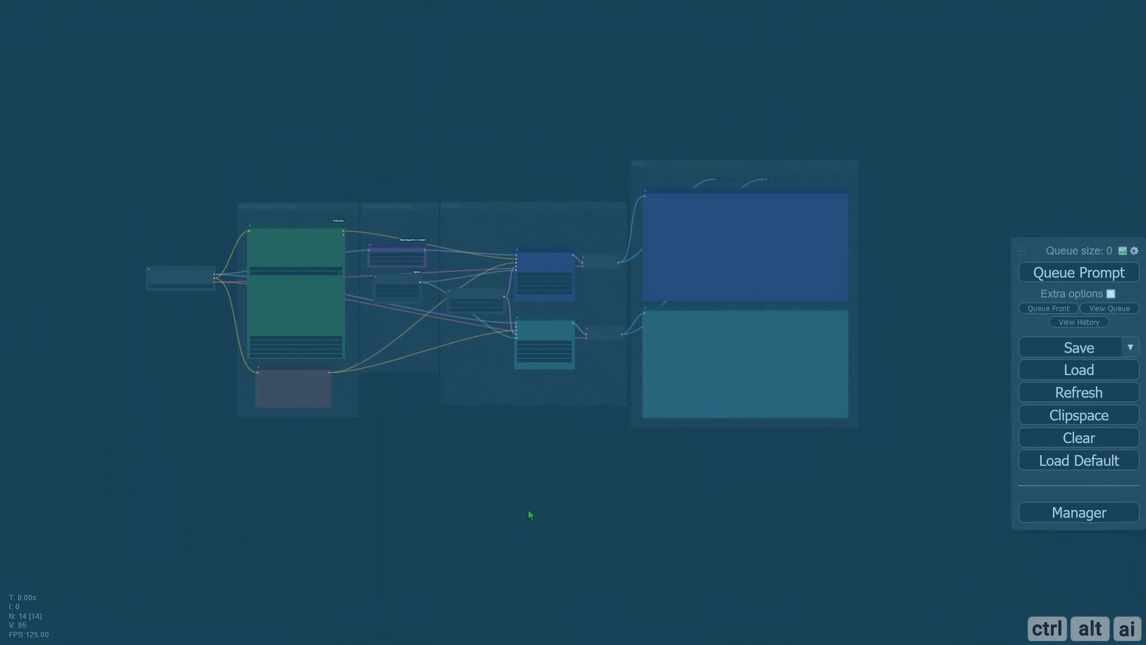
Add an Apply ControlNet node in the empty area below the workflow
left_click_drag(530, 512, 494, 358)
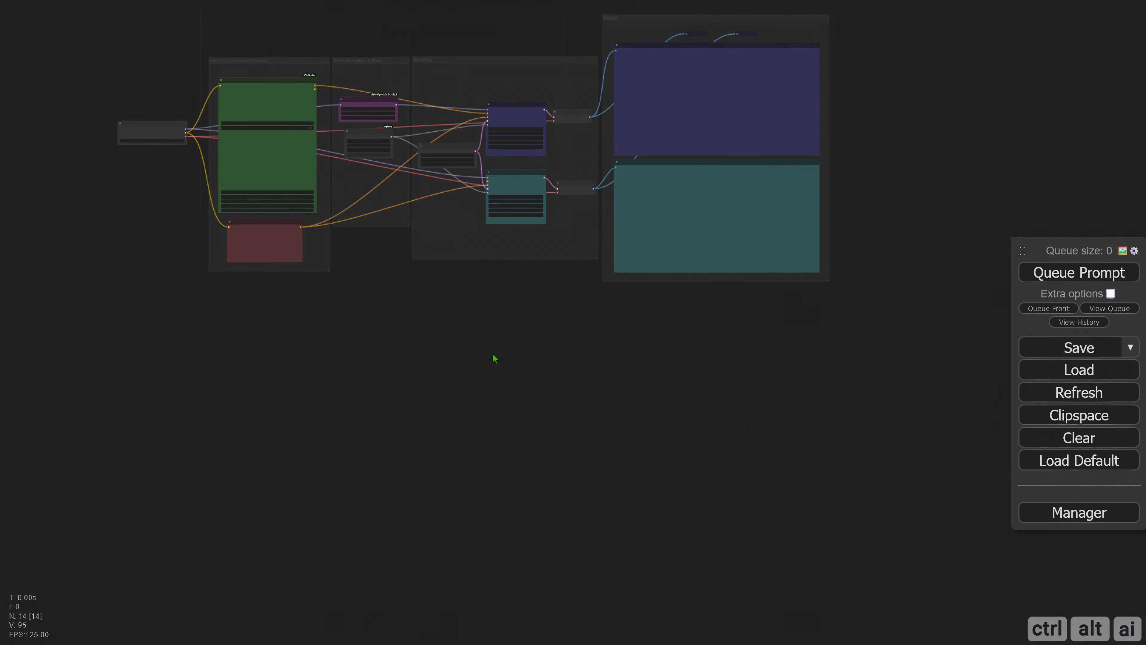
scroll(504, 325, "up", 10)
double_click(467, 265)
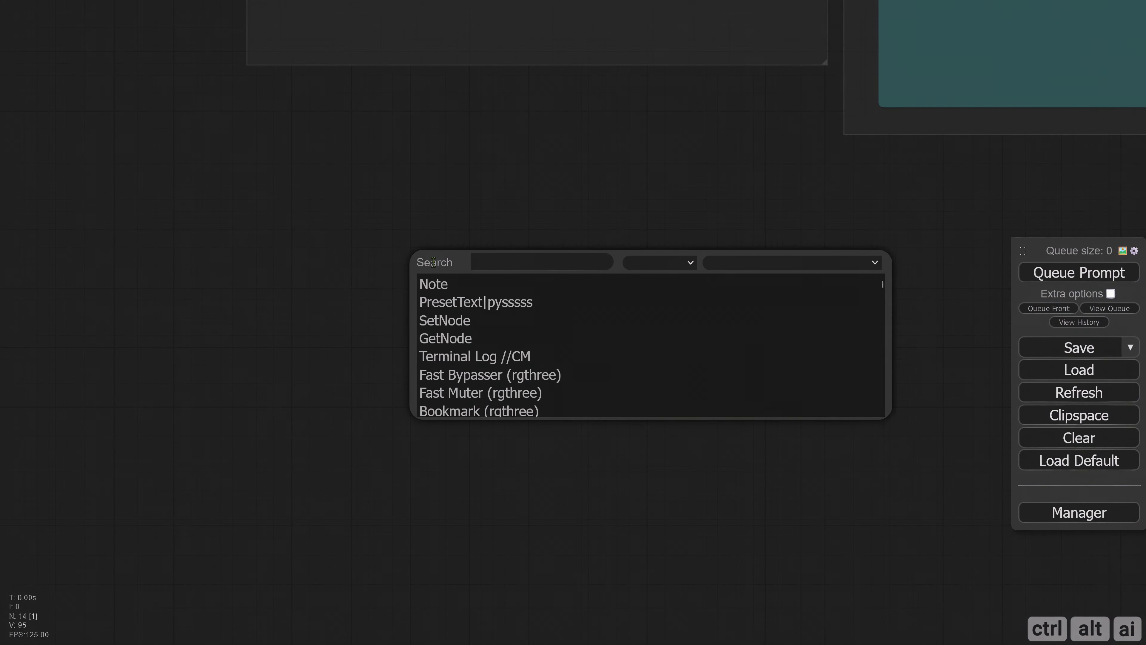
type("control")
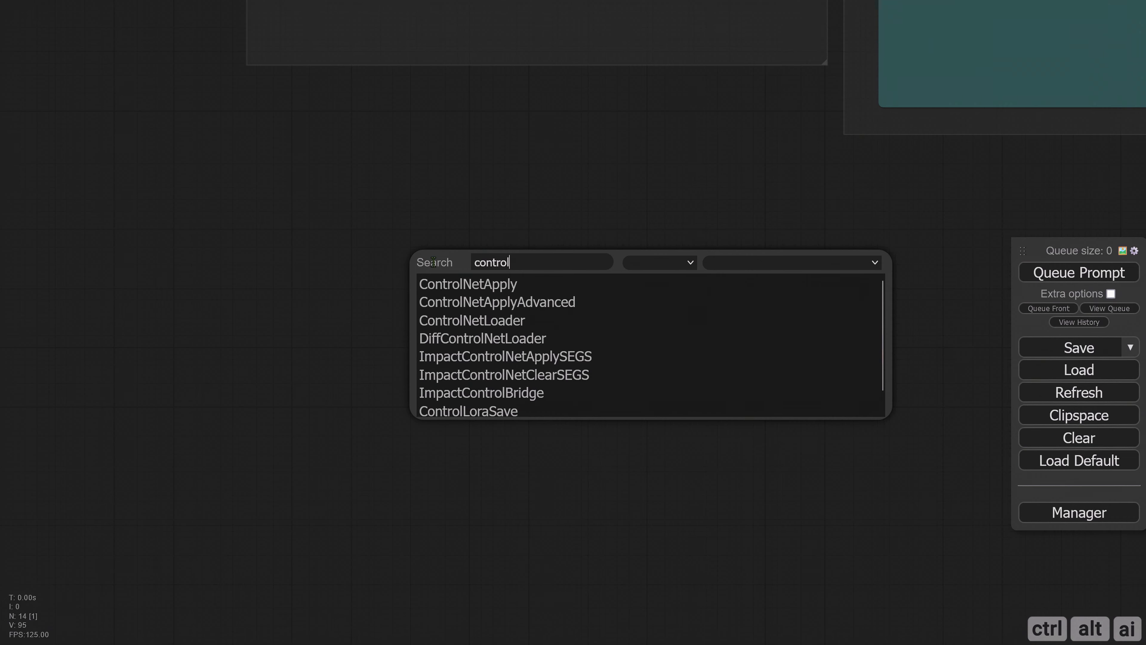
left_click(519, 282)
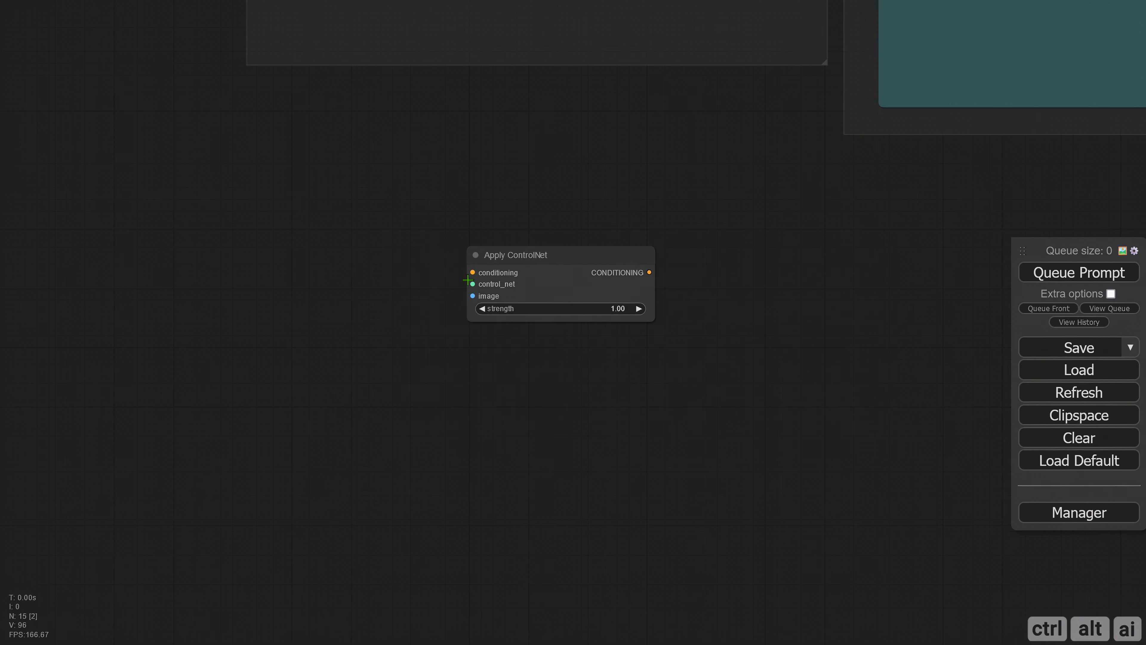
Feed Apply ControlNet's control_net input from a new Load ControlNet Model node using control-lora-openposeXL2-rank256.safetensors
left_click_drag(425, 303, 222, 235)
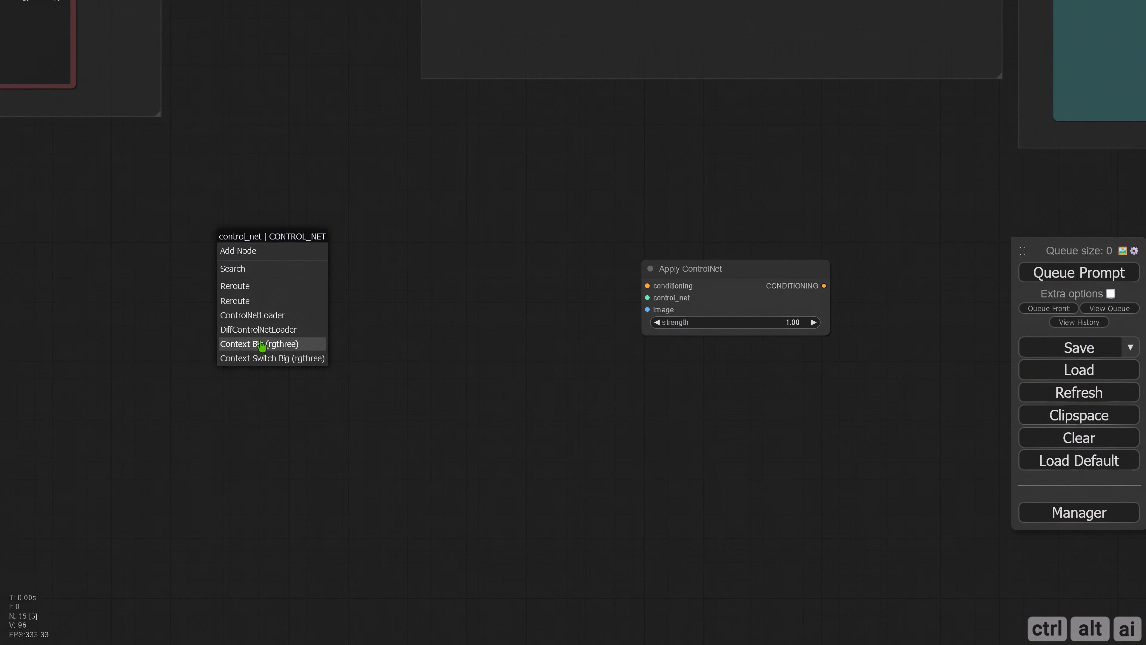
left_click(252, 315)
left_click_drag(336, 254, 195, 252)
left_click_drag(274, 286, 386, 288)
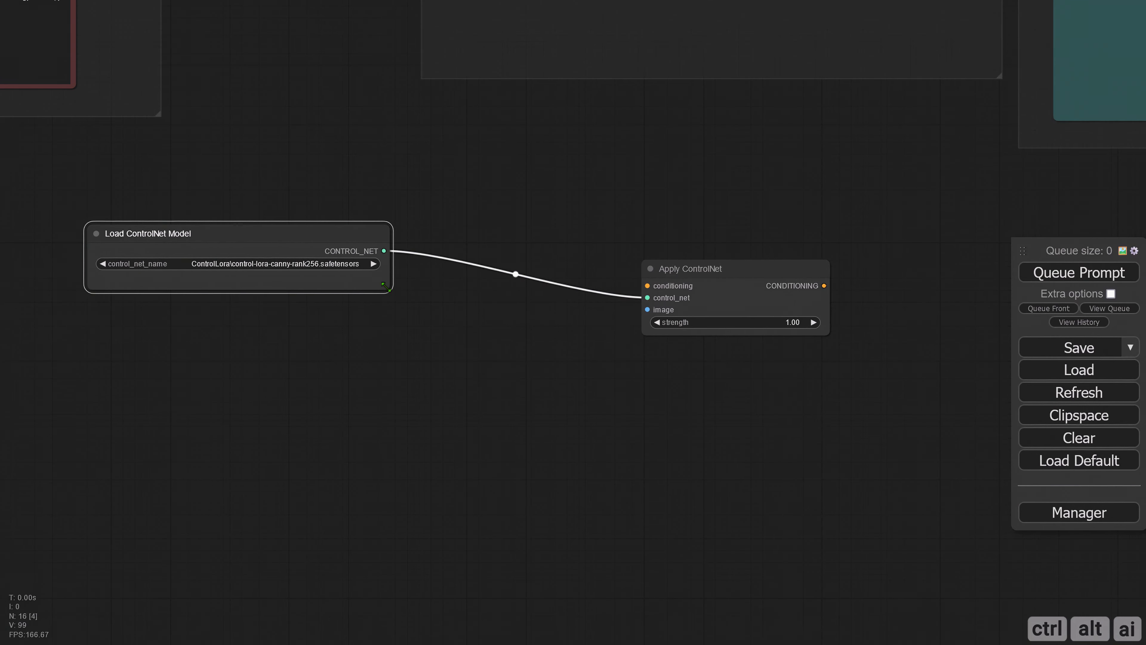
left_click(329, 264)
left_click(420, 148)
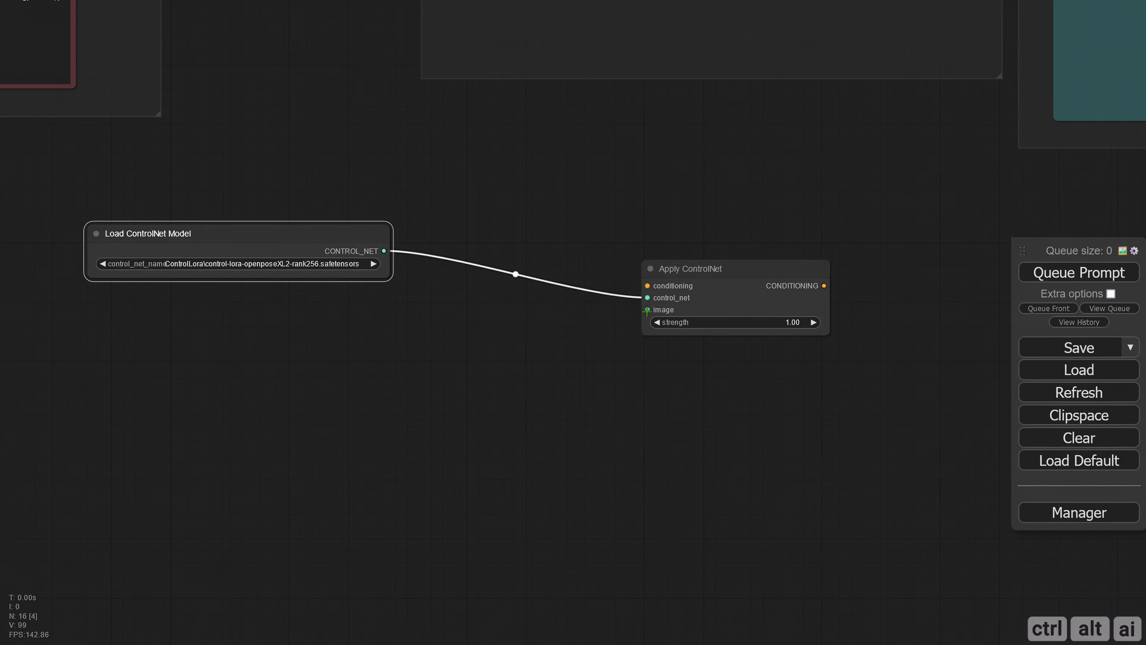
Add a Load Image node below the ControlNet loader and move Apply ControlNet farther away to make room
double_click(168, 388)
type("loadim")
key("Return")
left_click_drag(722, 273, 819, 261)
Add an Upscale Image node beside Load Image and connect the loaded image to its input
right_click(397, 316)
left_click(411, 320)
left_click(522, 384)
left_click(672, 311)
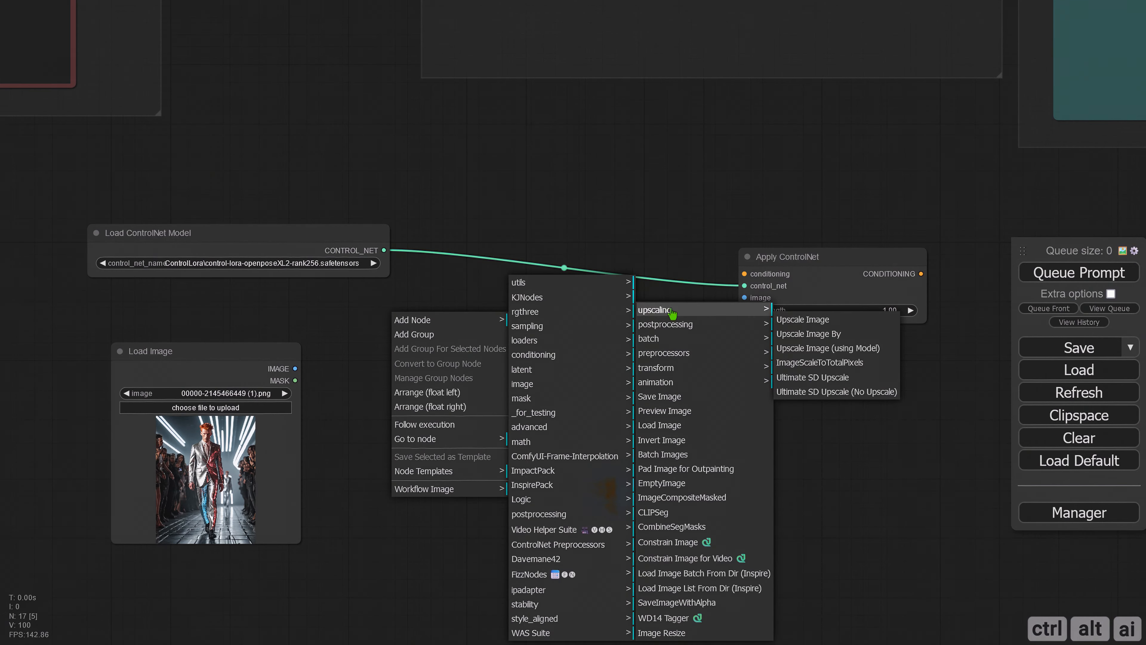
left_click(803, 319)
left_click_drag(452, 314, 411, 351)
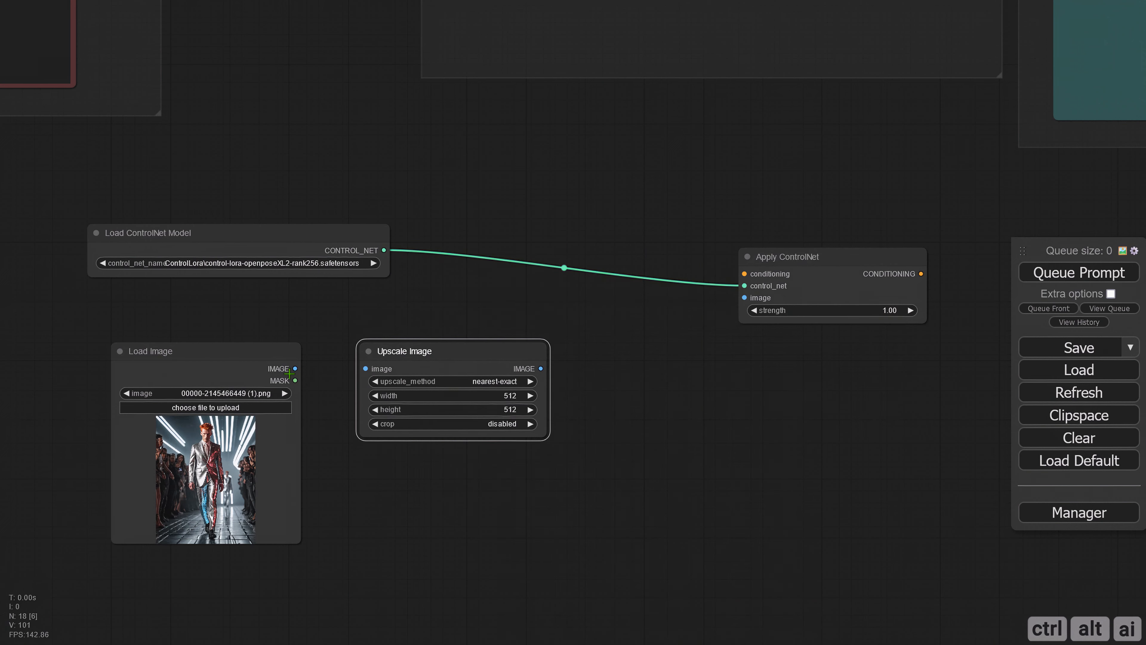
left_click_drag(295, 369, 366, 368)
Add an OpenPose Pose node fed by the upscaled image and connect its image output to Apply ControlNet
left_click_drag(443, 501, 386, 402)
double_click(428, 435)
type("open")
left_click(433, 469)
left_click_drag(538, 295, 369, 419)
left_click_drag(799, 183, 922, 176)
left_click_drag(767, 316, 499, 365)
left_click_drag(275, 468, 597, 267)
Attach a Preview Image node to each of the Upscale Image and OpenPose Pose image outputs
left_click(357, 311)
left_click_drag(269, 344, 369, 264)
left_click_drag(276, 468, 379, 393)
left_click(379, 481)
Load "fashion_3 (4).png" into the Load Image node and set OpenPose Pose's detect_hand to disable
left_click_drag(36, 388, 243, 373)
left_click(147, 367)
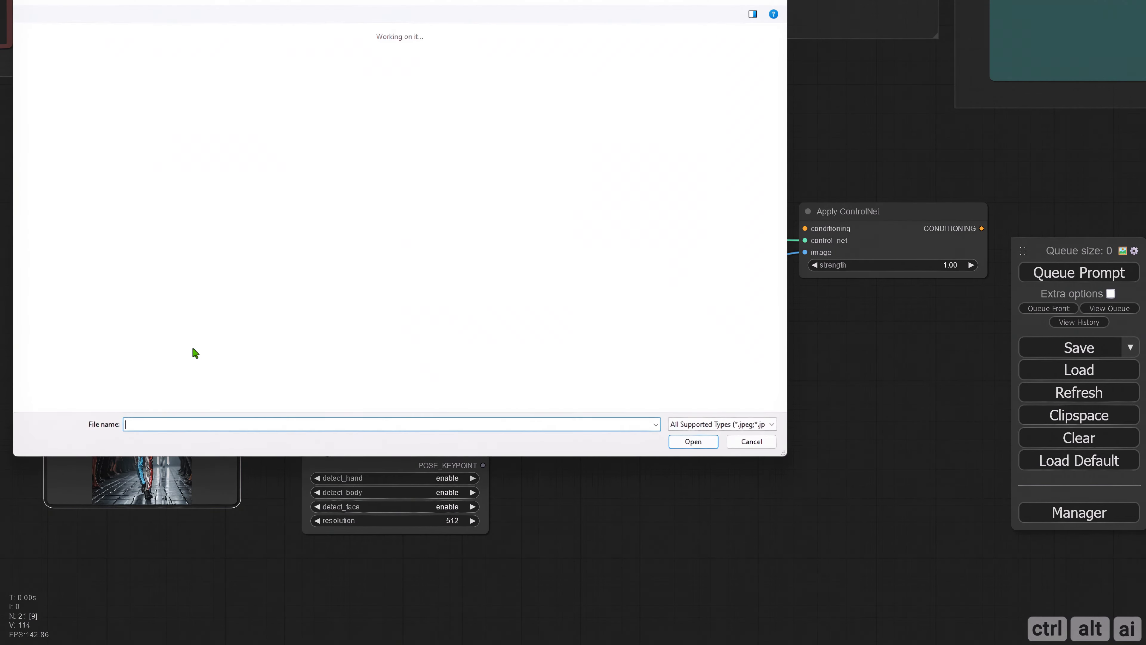
double_click(50, 101)
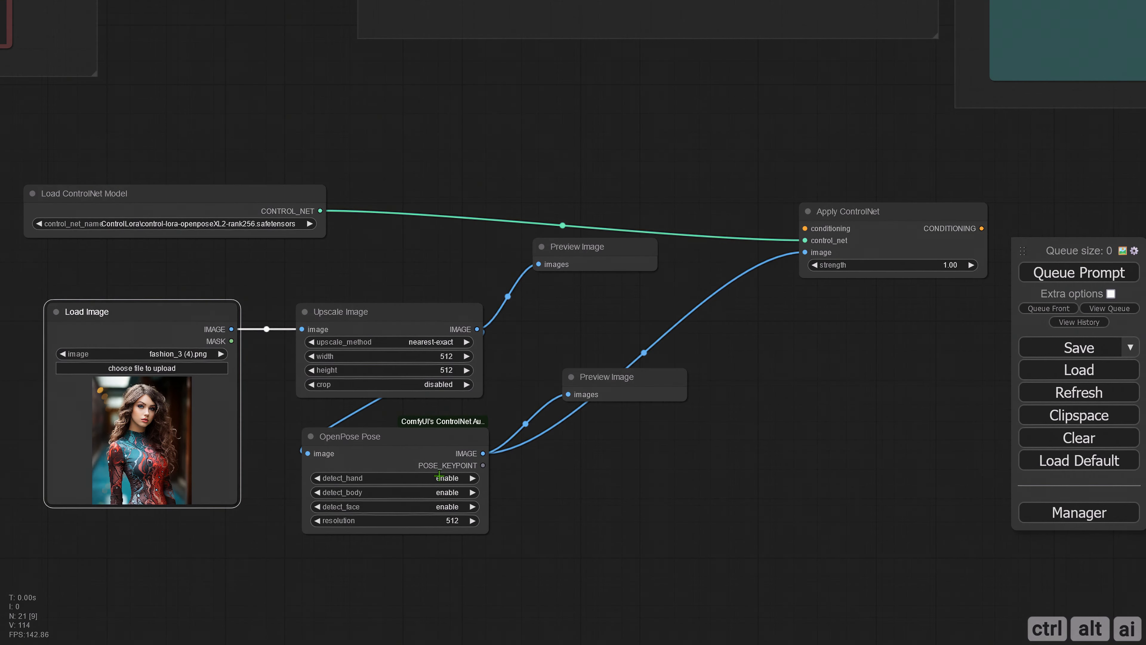
left_click(439, 477)
left_click(453, 499)
left_click(448, 357)
Enclose the ControlNet nodes in a new group and place it between the StyleAlign & Seed and Sampling groups
scroll(444, 289, "down", 5)
right_click(147, 323)
left_click(165, 342)
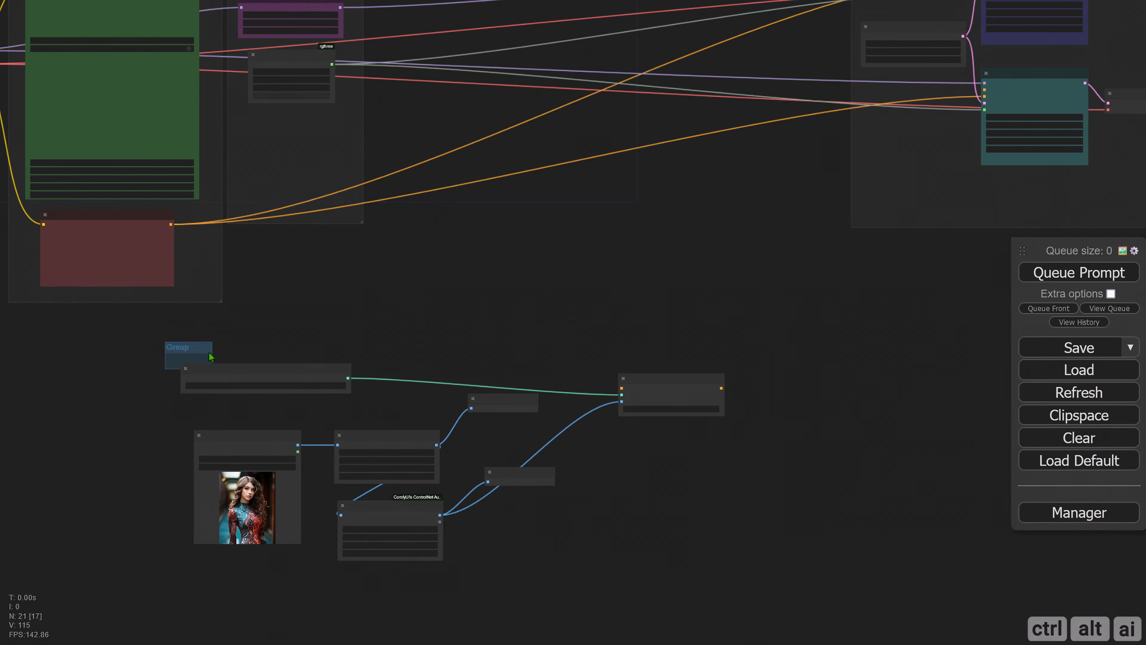
left_click_drag(214, 368, 753, 582)
left_click_drag(756, 149, 871, 142)
left_click_drag(449, 440, 458, 189)
Route the schedule's POS output through Apply ControlNet and into the positive inputs of both KSamplers
scroll(190, 227, "up", 5)
left_click_drag(100, 213, 801, 210)
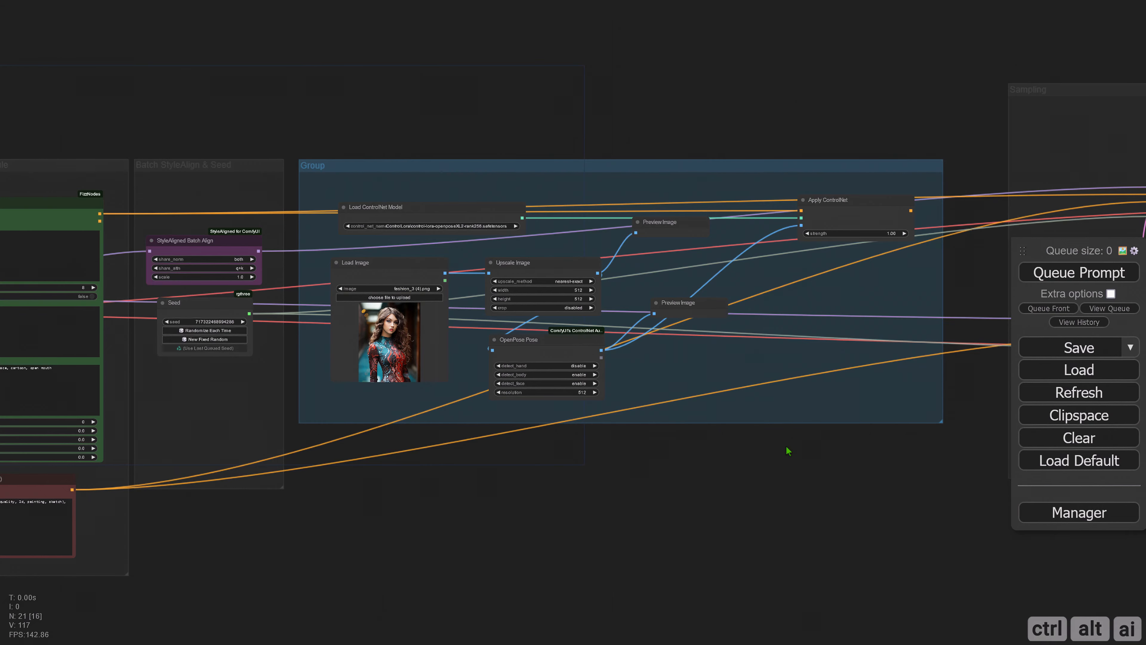
left_click_drag(787, 451, 340, 550)
scroll(499, 205, "up", 4)
left_click_drag(436, 357, 793, 334)
left_click_drag(435, 357, 793, 527)
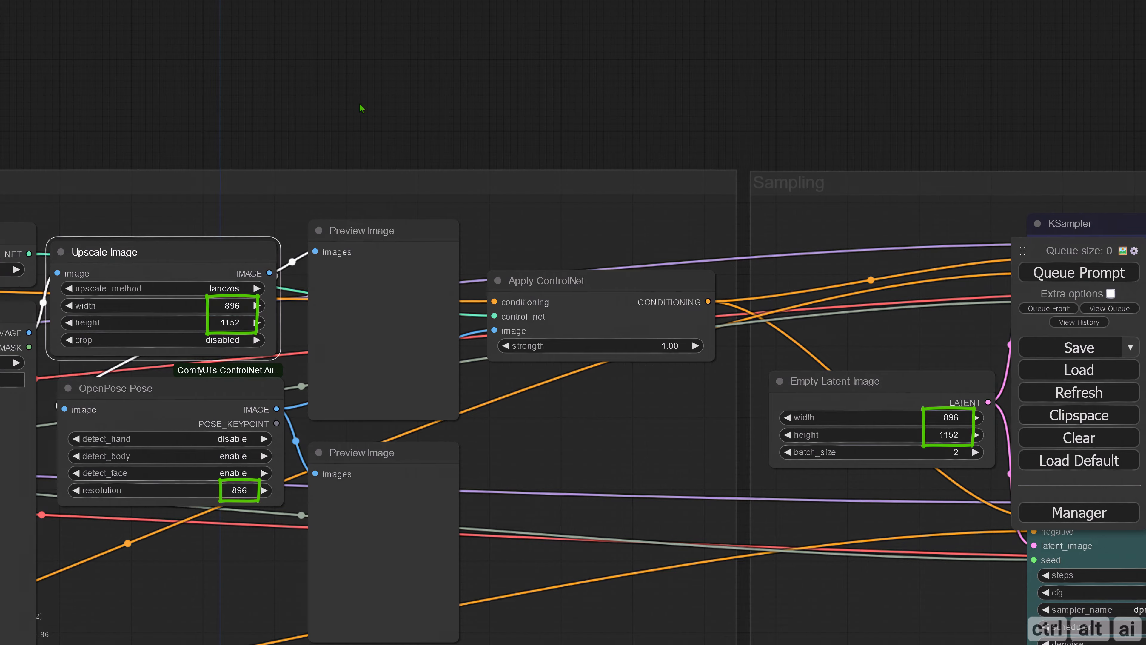
Review the four portrait prompts, the pre-text and the appended text in the Batch Prompt Schedule
left_click_drag(355, 456, 629, 483)
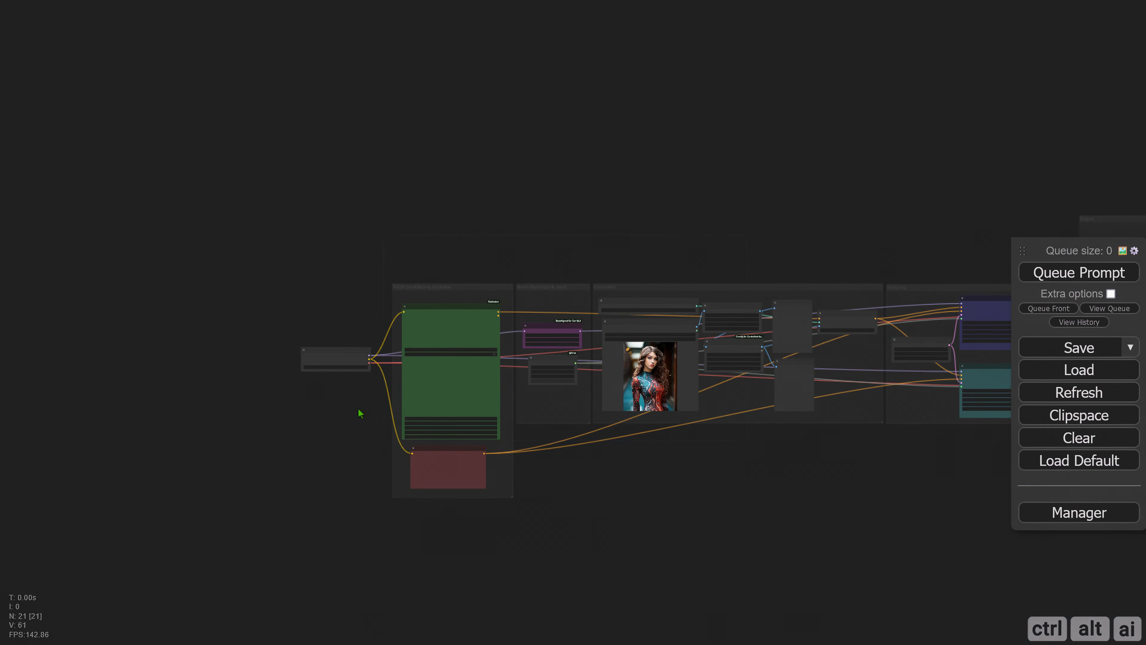
scroll(361, 412, "up", 15)
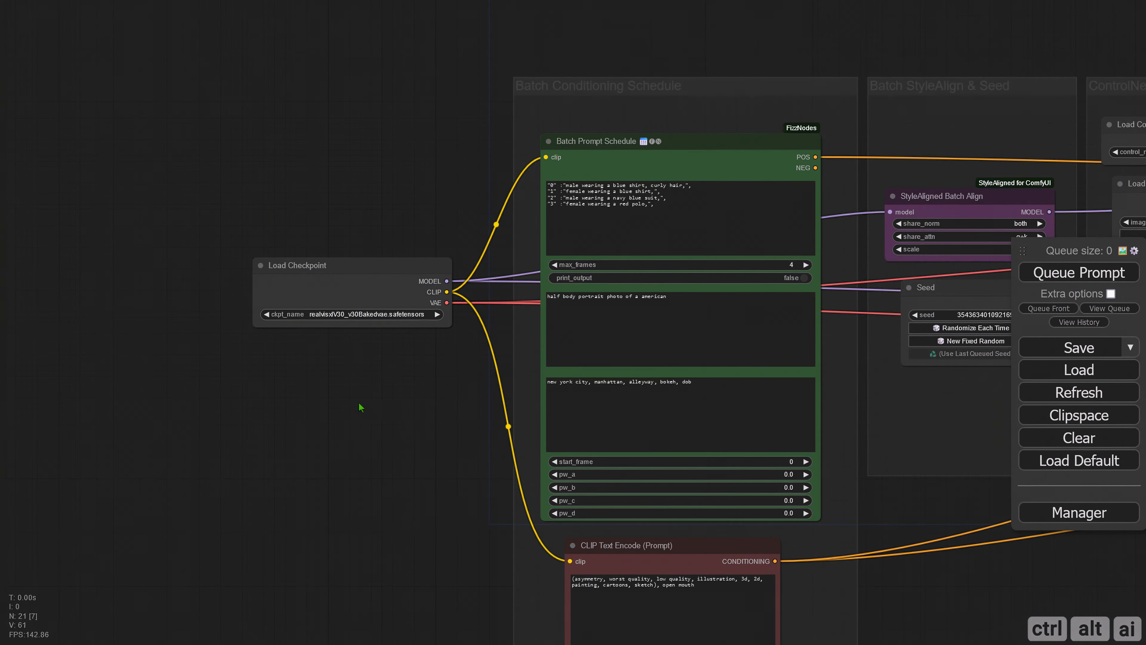
left_click_drag(411, 413, 147, 516)
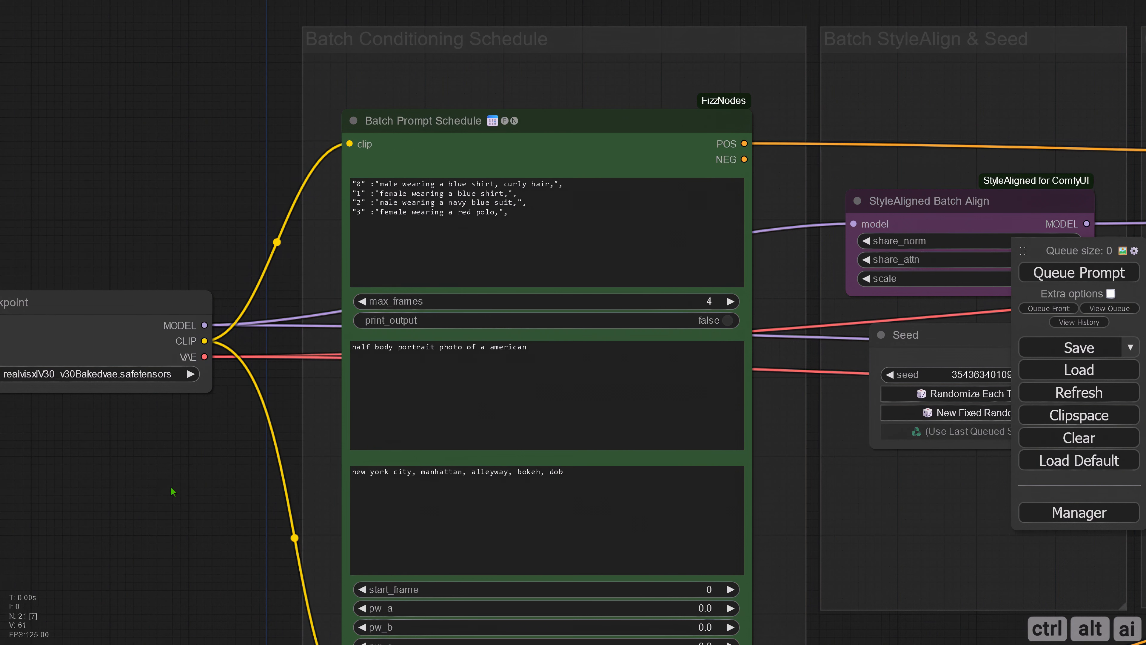
scroll(174, 489, "down", 5)
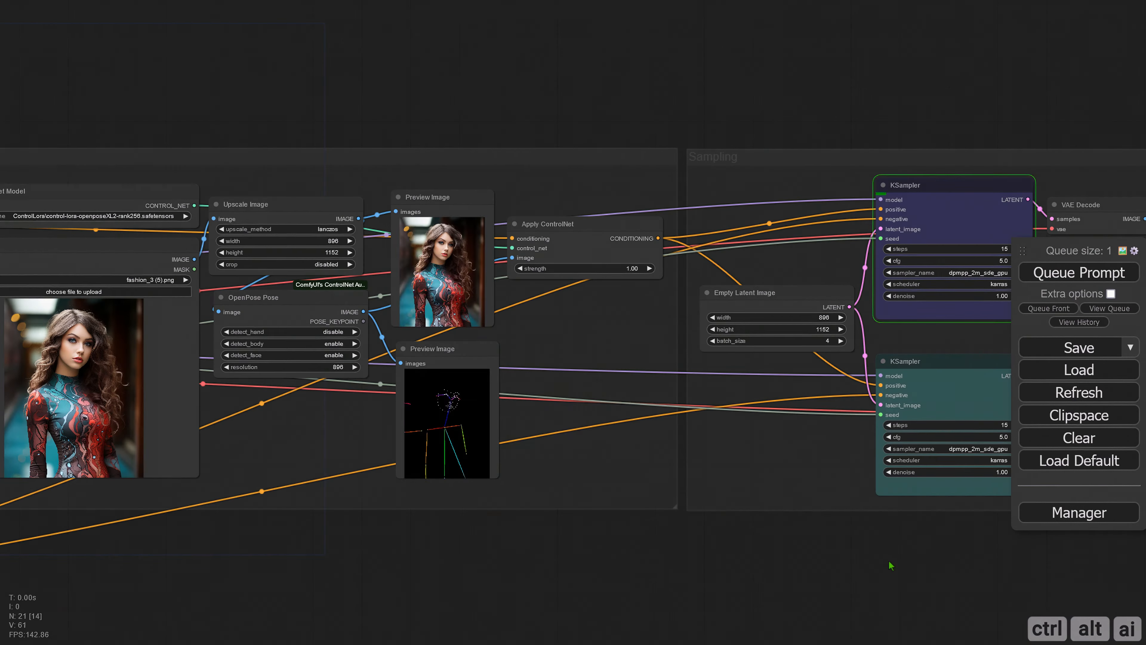
Compare the four portraits in the lower, unaligned preview with those in the upper, style-aligned preview
left_click_drag(890, 566, 323, 525)
scroll(323, 524, "down", 2)
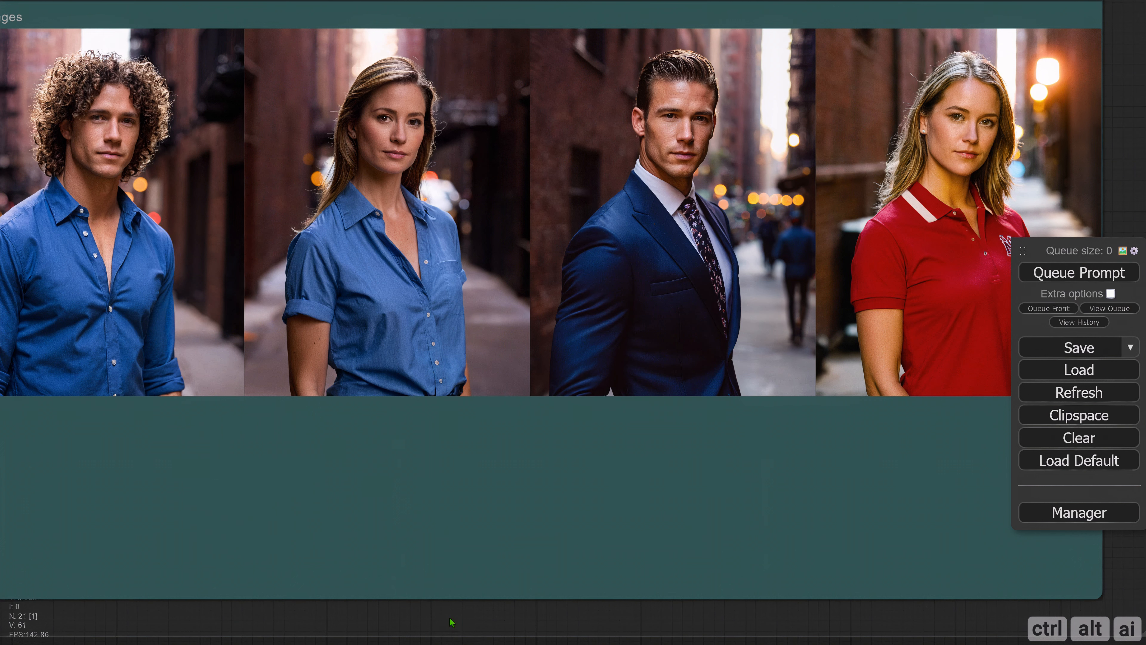
scroll(451, 622, "down", 4)
left_click_drag(960, 142, 956, 382)
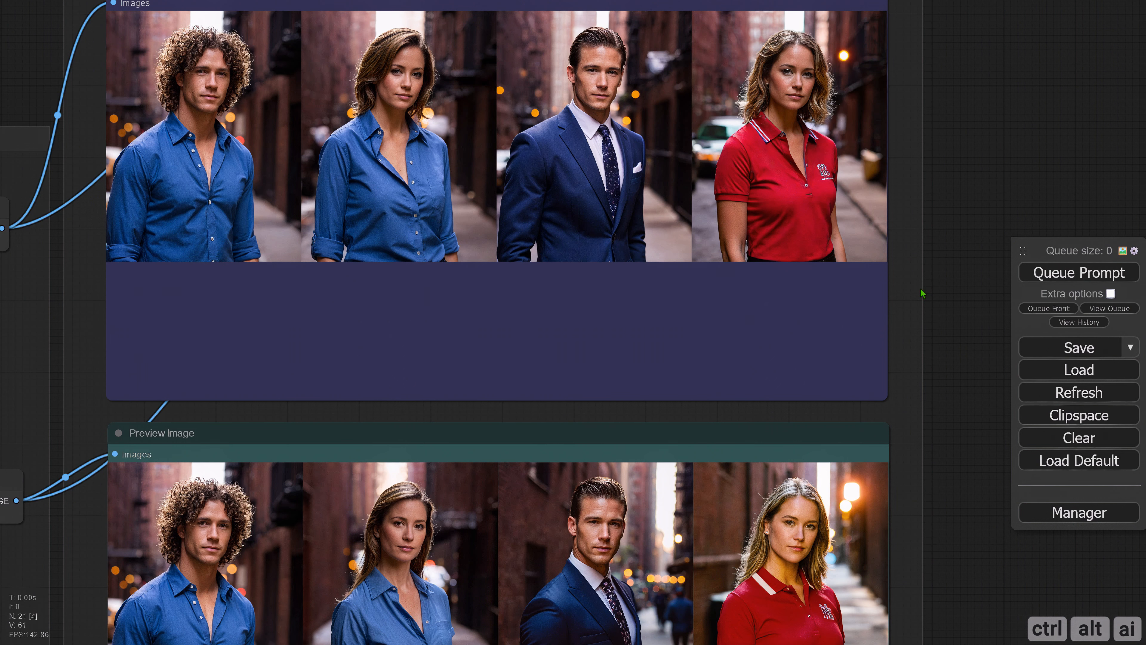
scroll(925, 277, "down", 2)
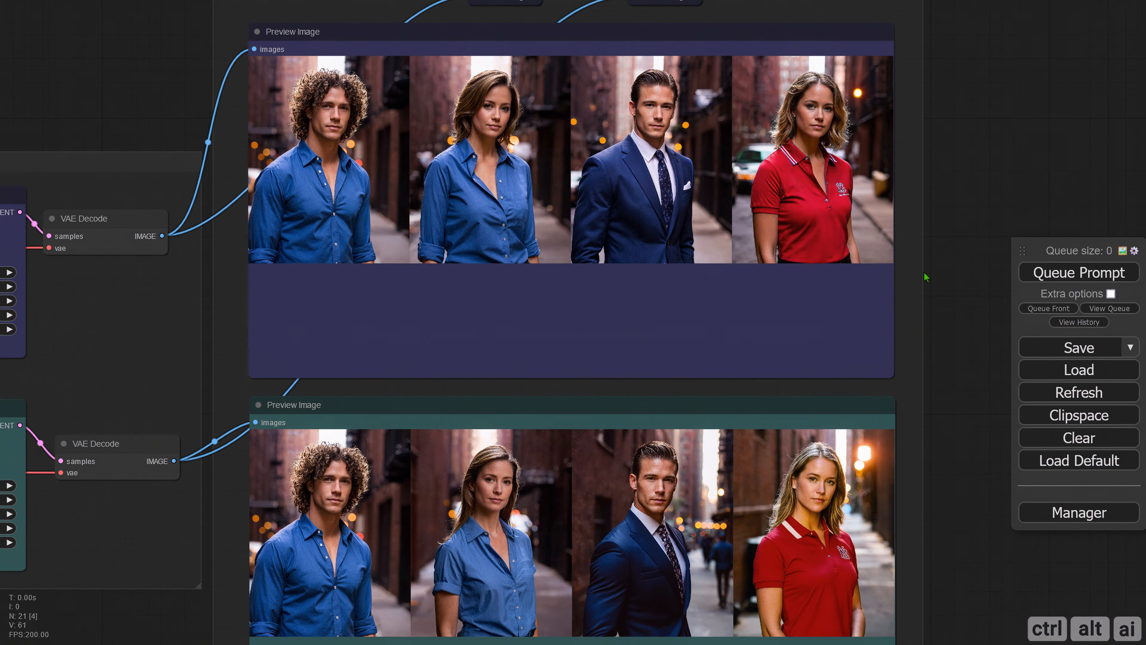
Enlarge the fourth portrait, the woman in the red polo, in both previews to compare them
left_click_drag(925, 276, 898, 241)
left_click(783, 144)
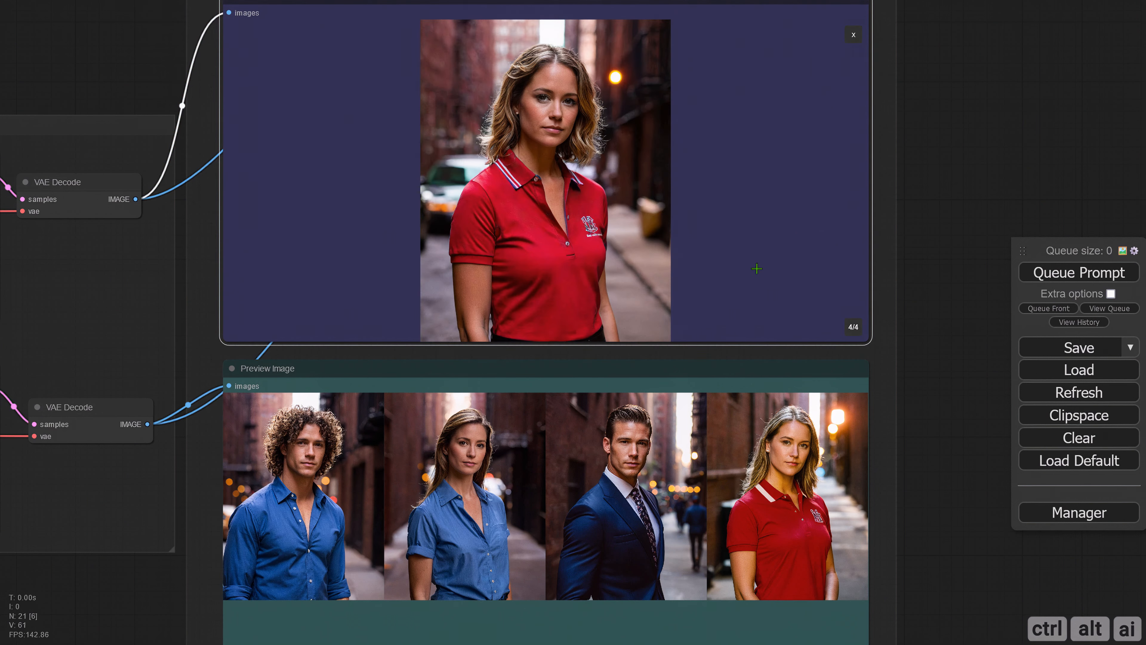
left_click(775, 480)
left_click_drag(921, 225, 859, 205)
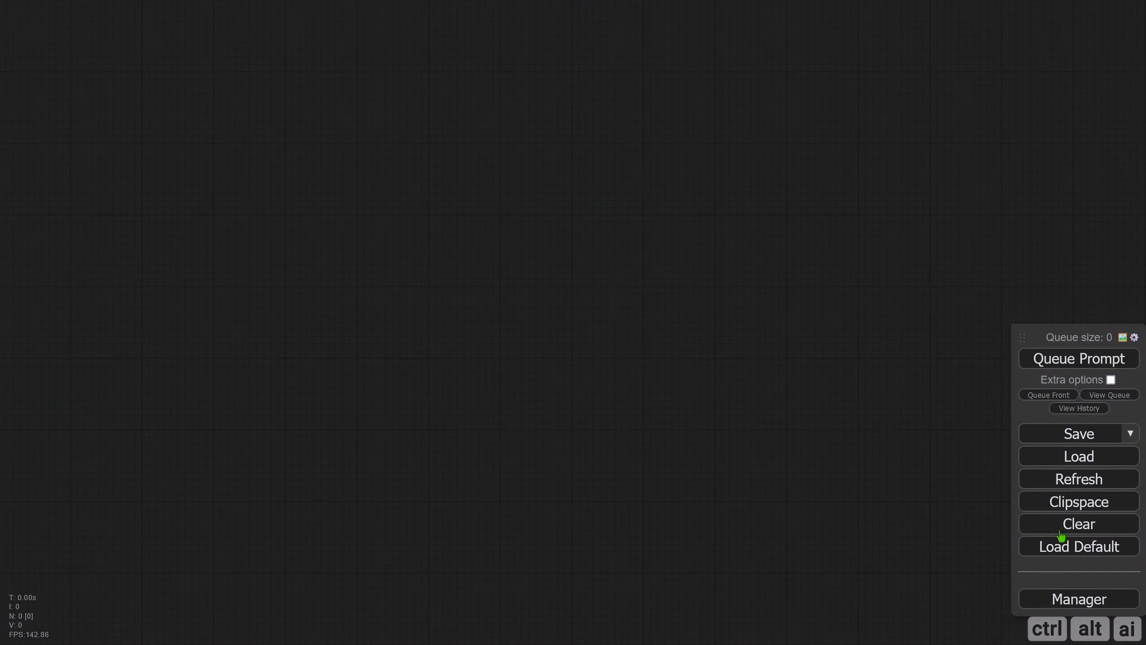
Load the default workflow and set its checkpoint to realvisxlV30_v30Bakedvae.safetensors
left_click(1054, 546)
left_click(161, 421)
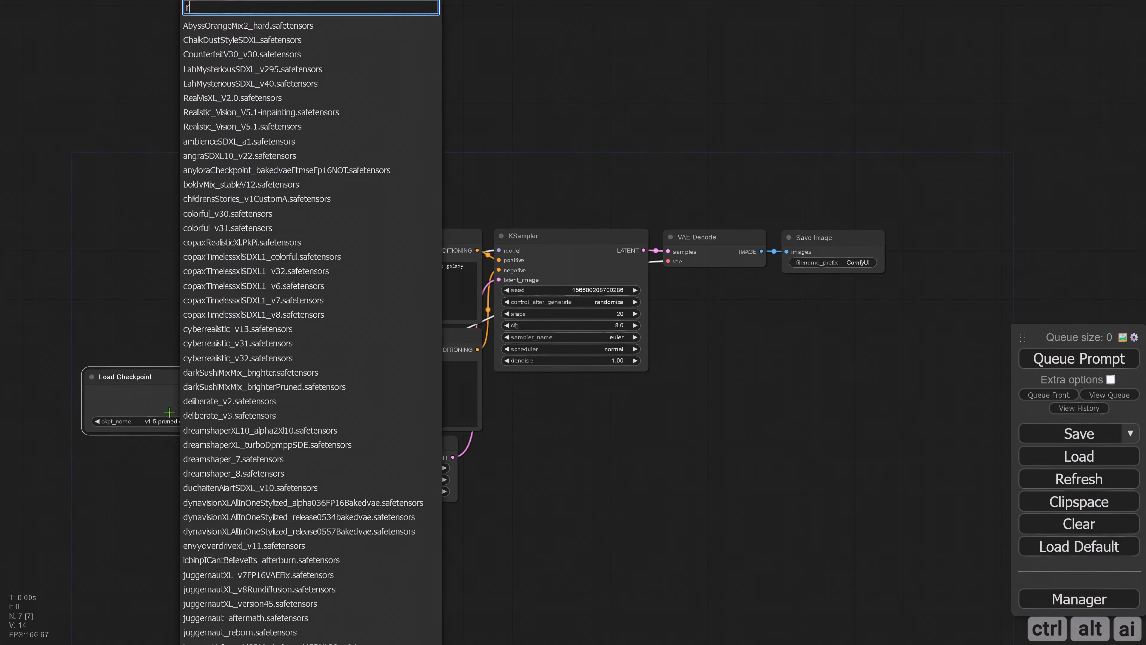
left_click(241, 447)
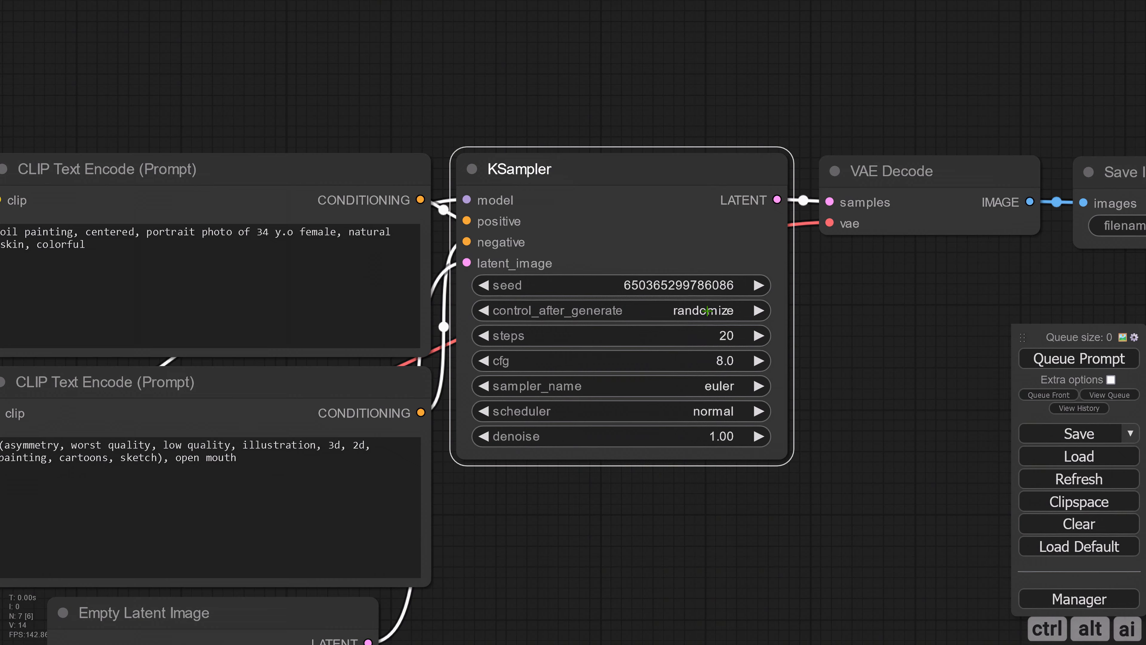
Configure the KSampler with a fixed seed, 30 steps, cfg 7.0, the dpmpp_sde_gpu sampler and the karras scheduler
left_click(707, 311)
left_click(677, 336)
type("30")
left_click(485, 361)
left_click(684, 360)
type("7.9")
left_click(690, 386)
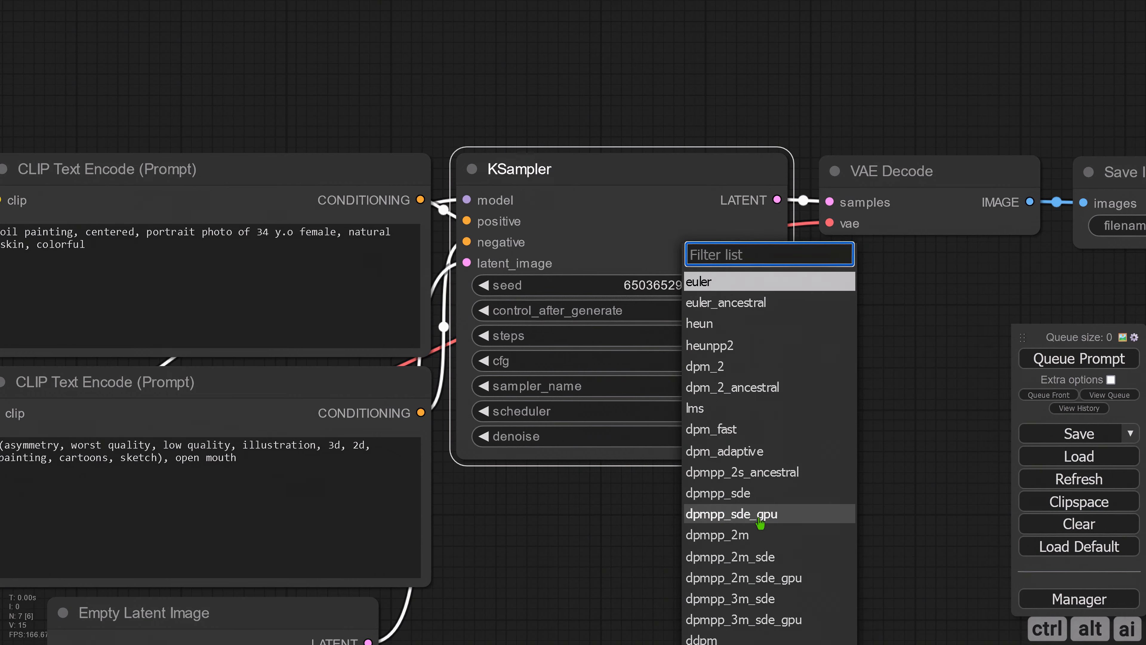
left_click(762, 518)
left_click(713, 411)
left_click(722, 413)
Set the Empty Latent Image width and height to 1024
scroll(691, 474, "down", 5)
left_click(271, 487)
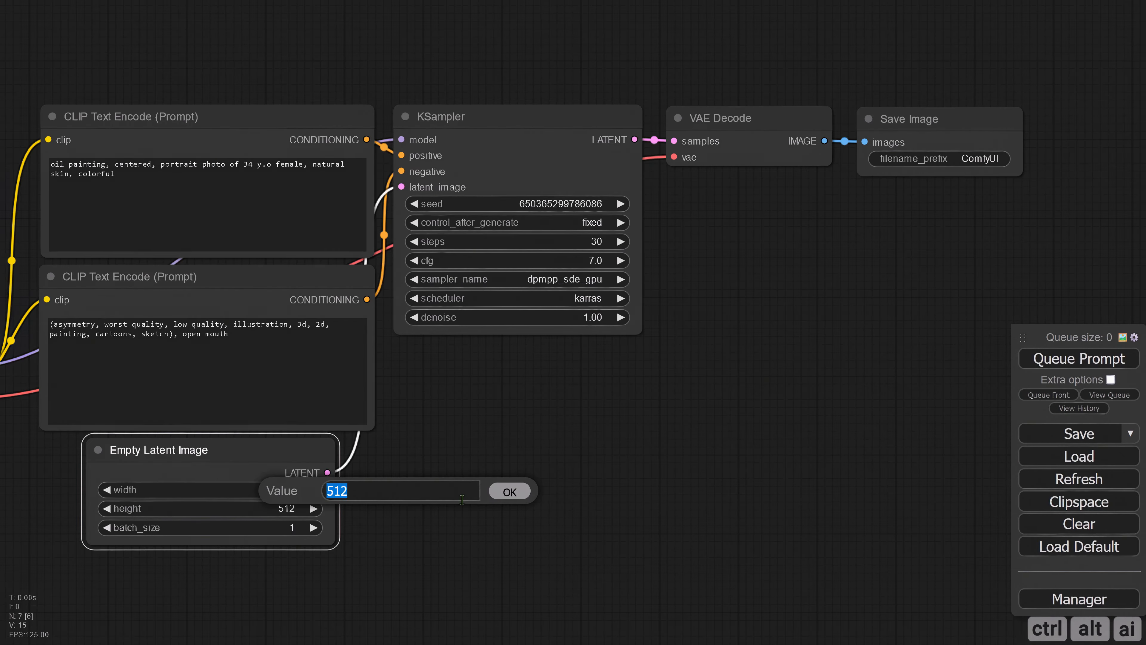
type("1024")
key("Return")
left_click(280, 505)
type("1024")
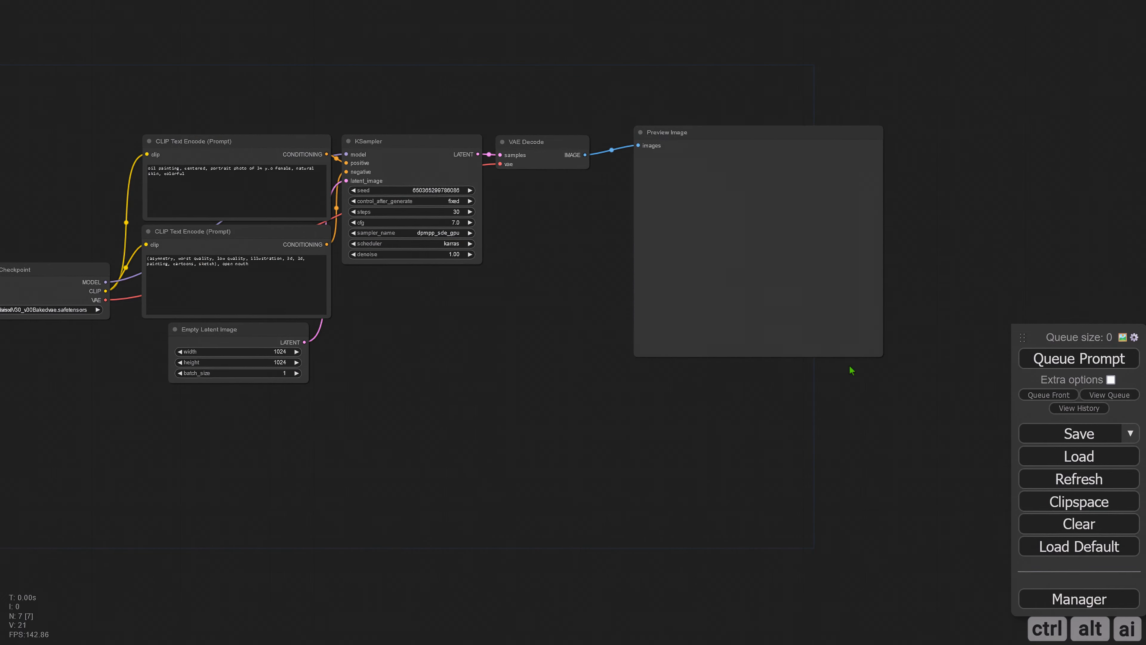
Add a Load Image node below the default workflow, enlarge it and reposition it
left_click_drag(600, 415, 697, 428)
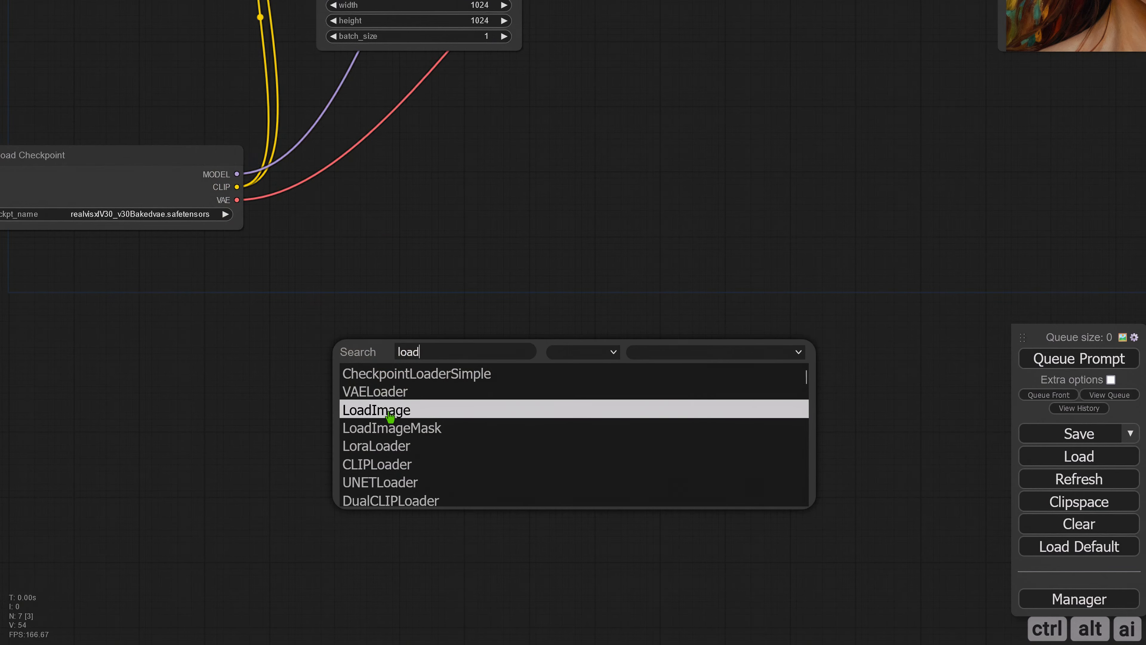
left_click(394, 412)
left_click_drag(476, 365, 367, 299)
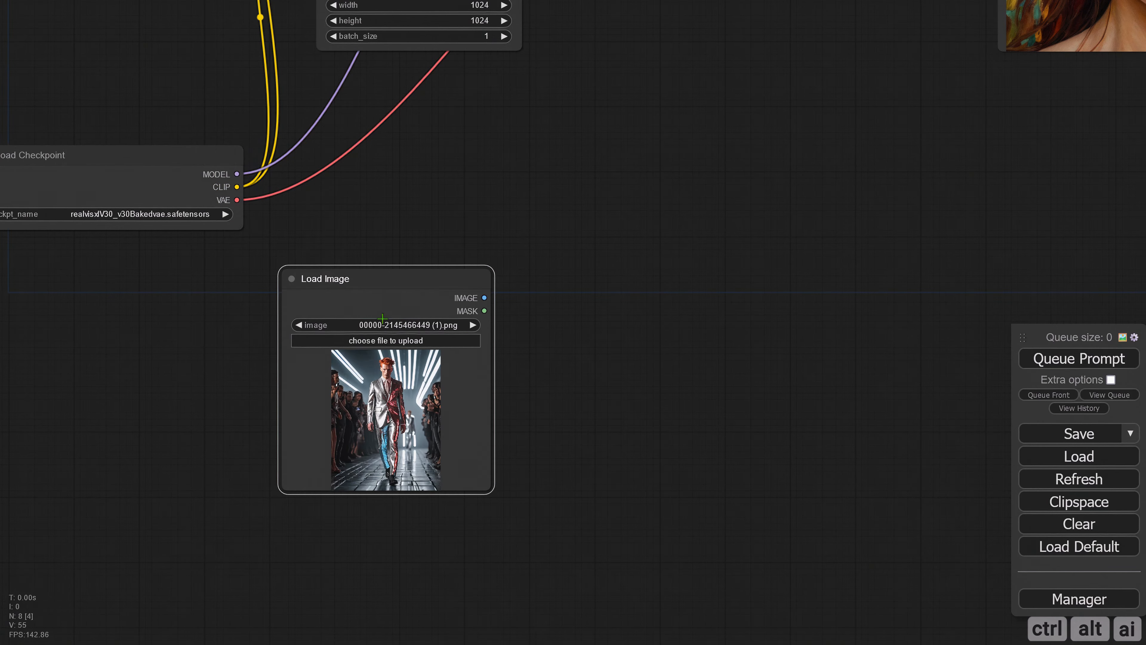
scroll(478, 397, "down", 3)
left_click_drag(498, 472, 429, 526)
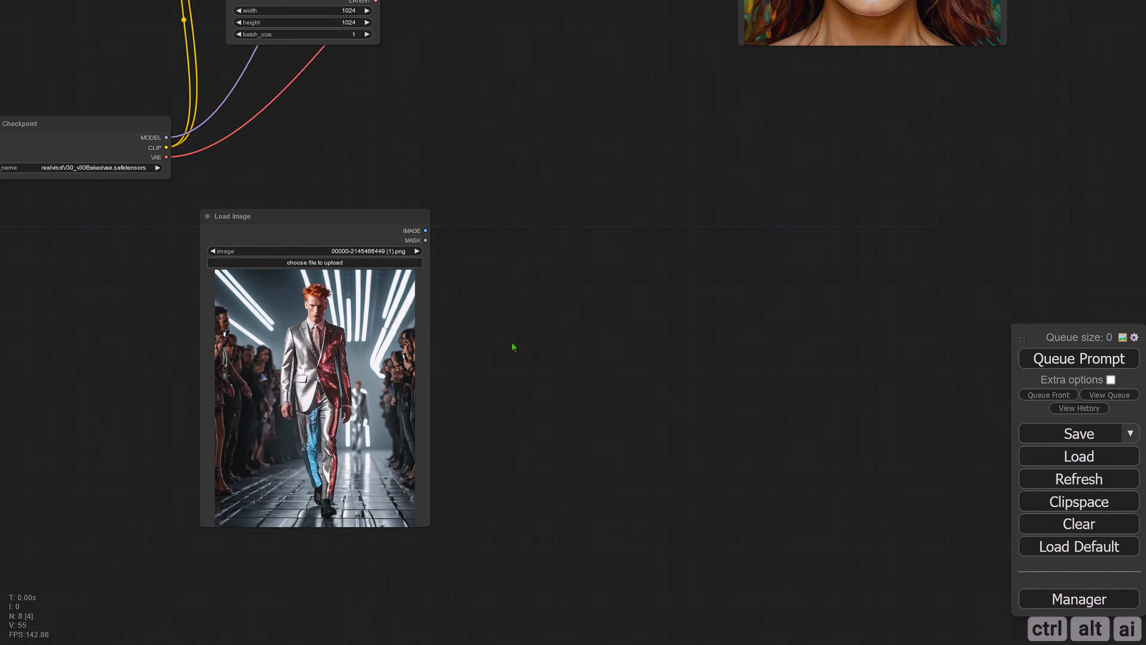
left_click_drag(338, 217, 295, 266)
Add a VAE Encode node from the loaded image's IMAGE output and connect the checkpoint's VAE to it
left_click_drag(442, 368, 332, 324)
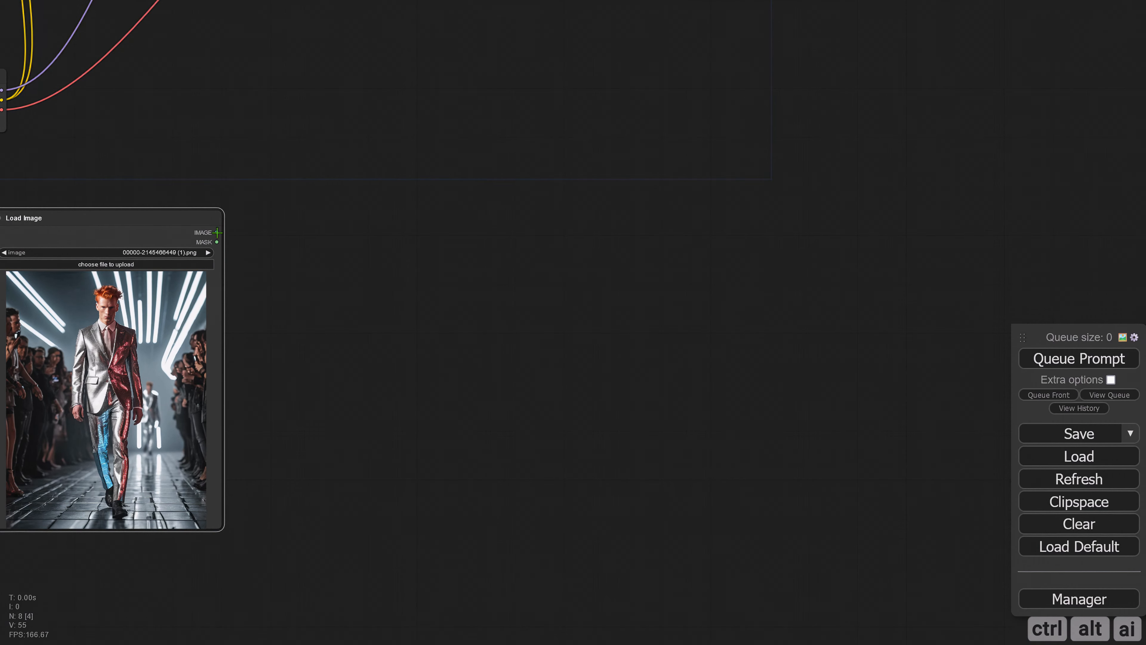
left_click_drag(217, 233, 510, 412)
left_click(537, 485)
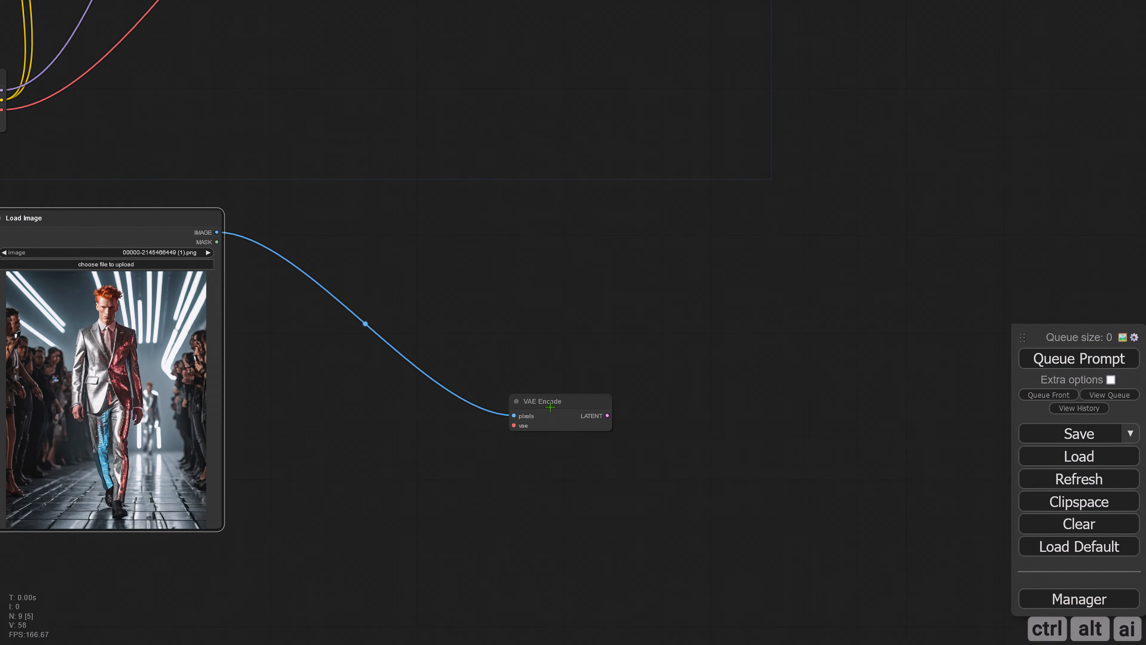
scroll(223, 183, "down", 2)
left_click_drag(68, 136, 458, 352)
scroll(512, 279, "up", 3)
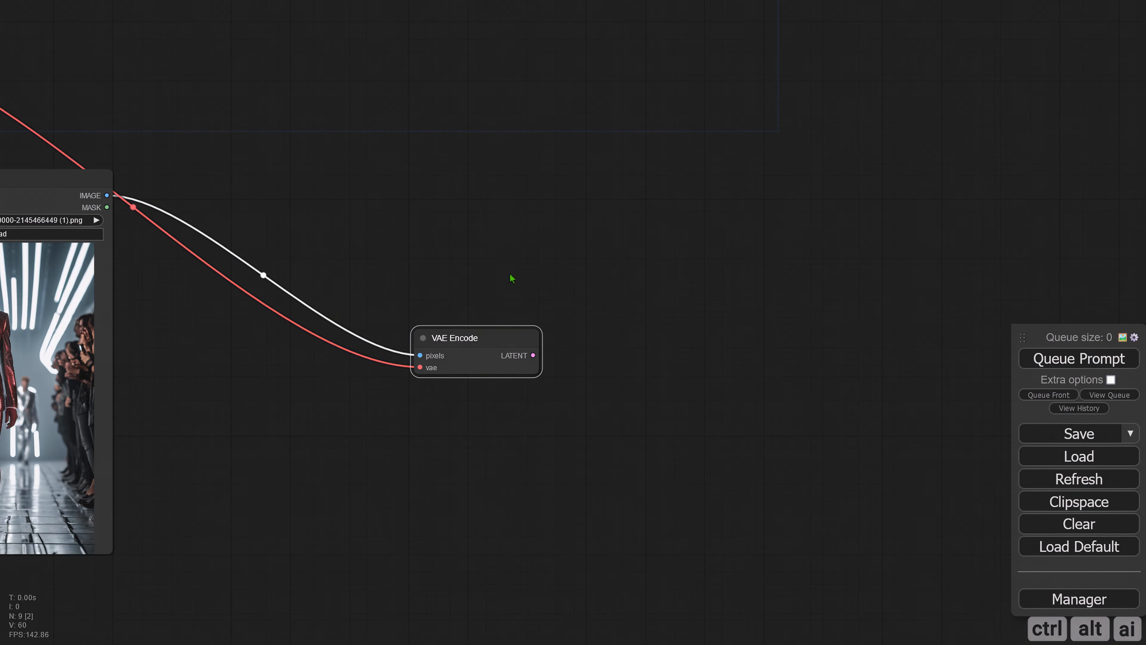
Add a StyleAligned Sample Reference Latents node and place it beyond VAE Encode with space between them
left_click_drag(511, 306, 396, 308)
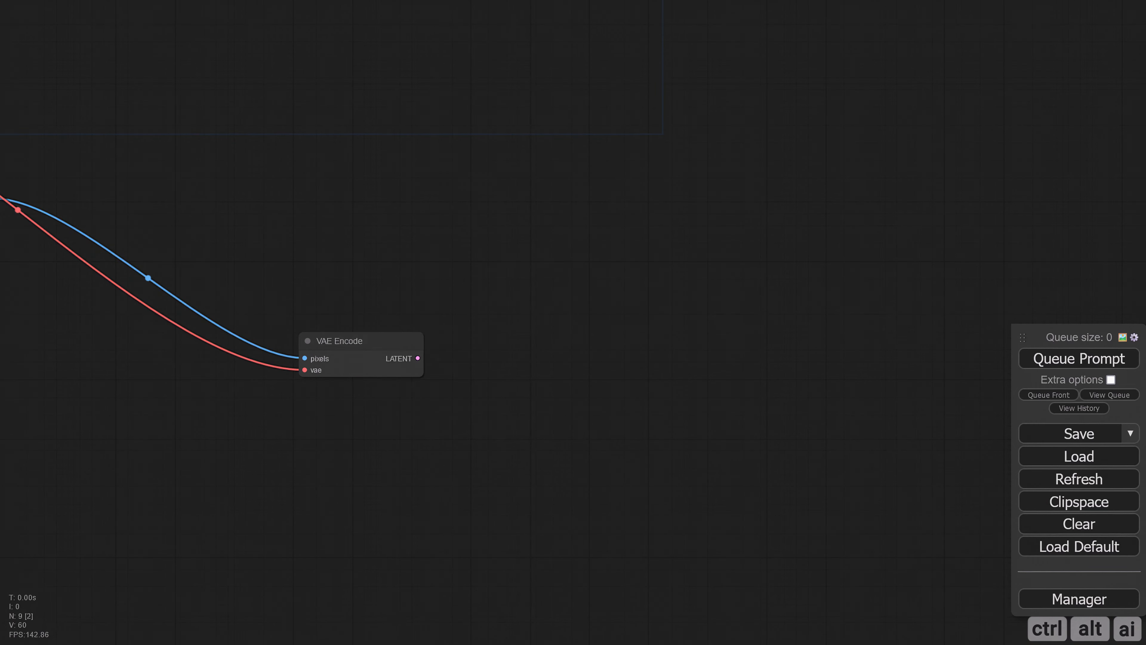
right_click(605, 236)
left_click(617, 238)
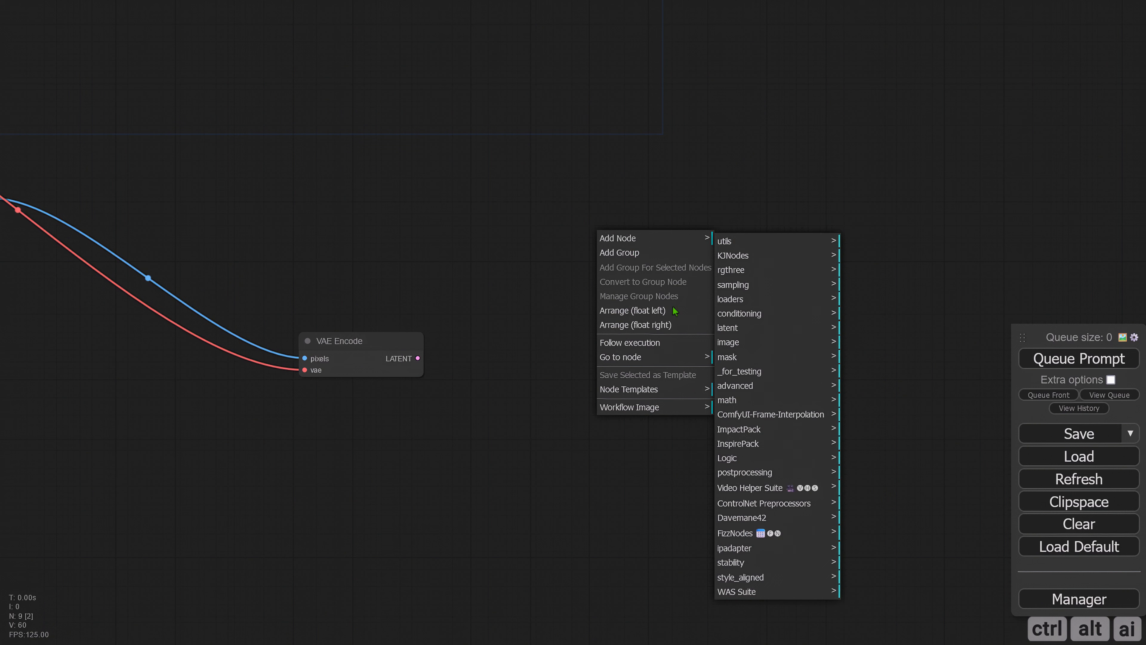
left_click(744, 580)
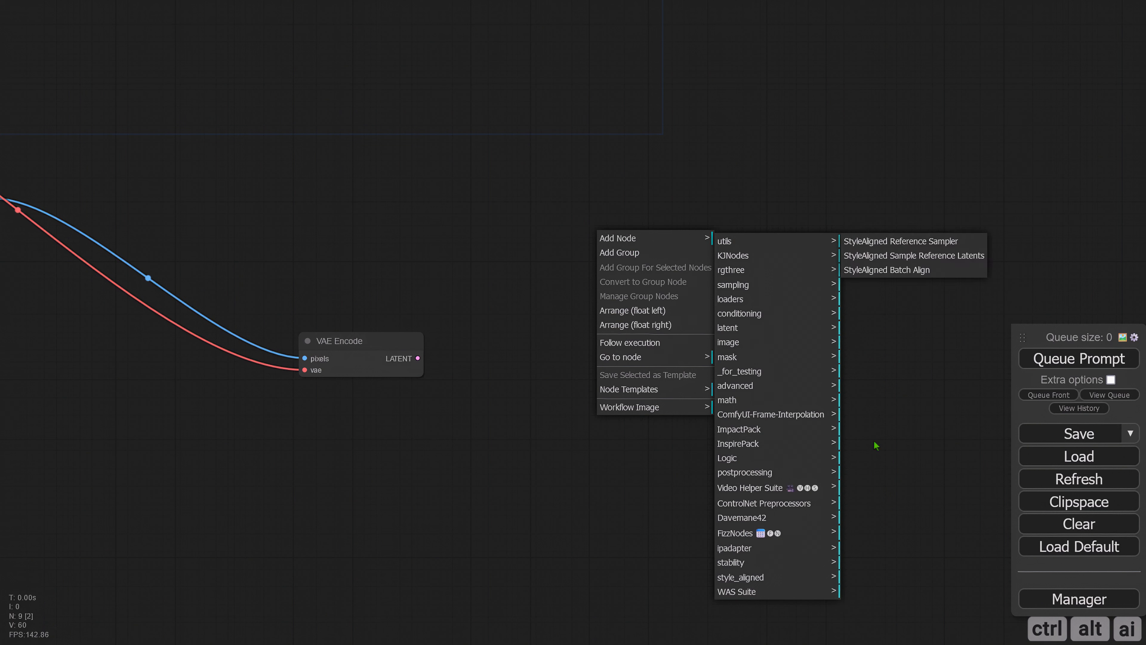
left_click(910, 257)
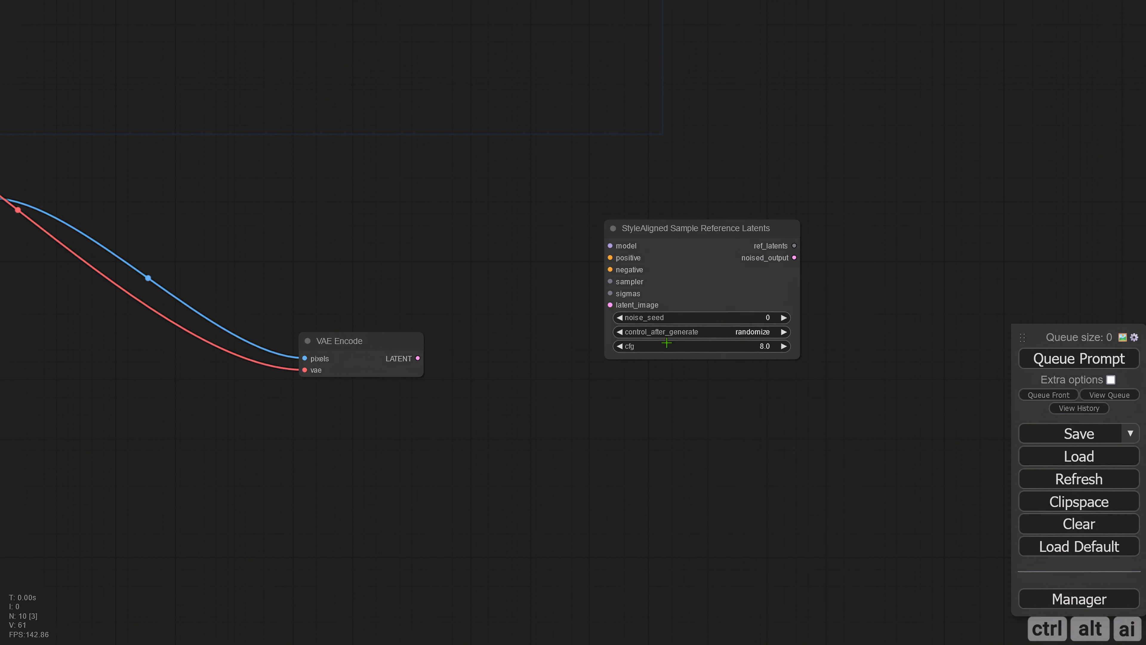
left_click_drag(696, 237, 817, 248)
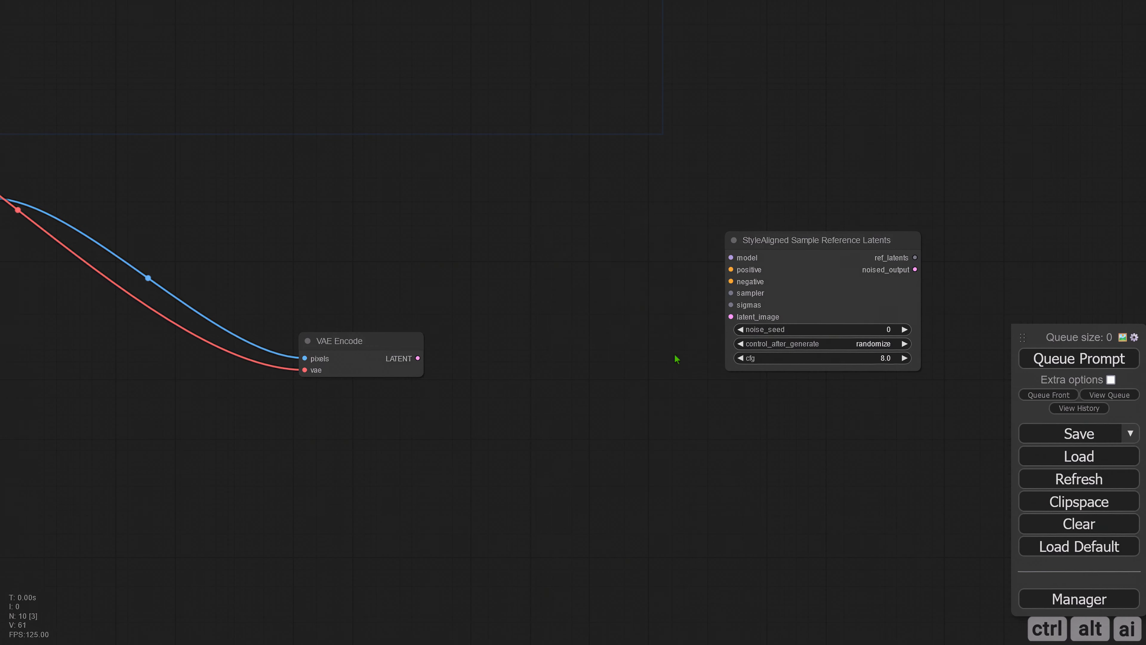
Feed the reference latents node's sampler input from a new KSamplerSelect and its sigmas input from a new BasicScheduler
left_click_drag(729, 293, 544, 201)
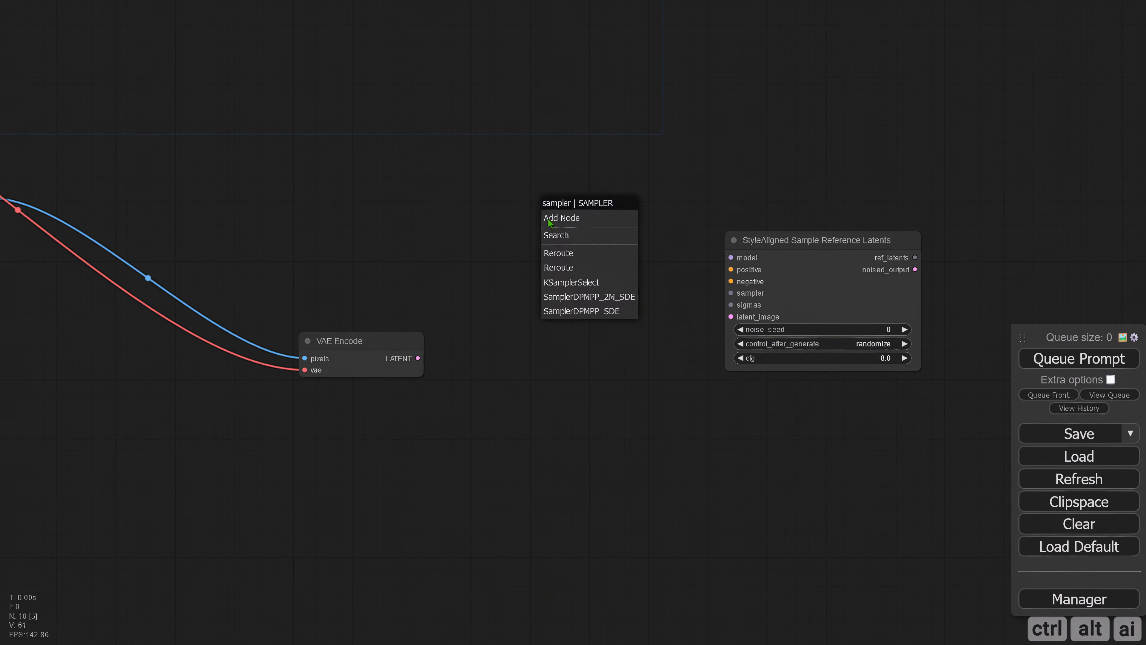
left_click(579, 284)
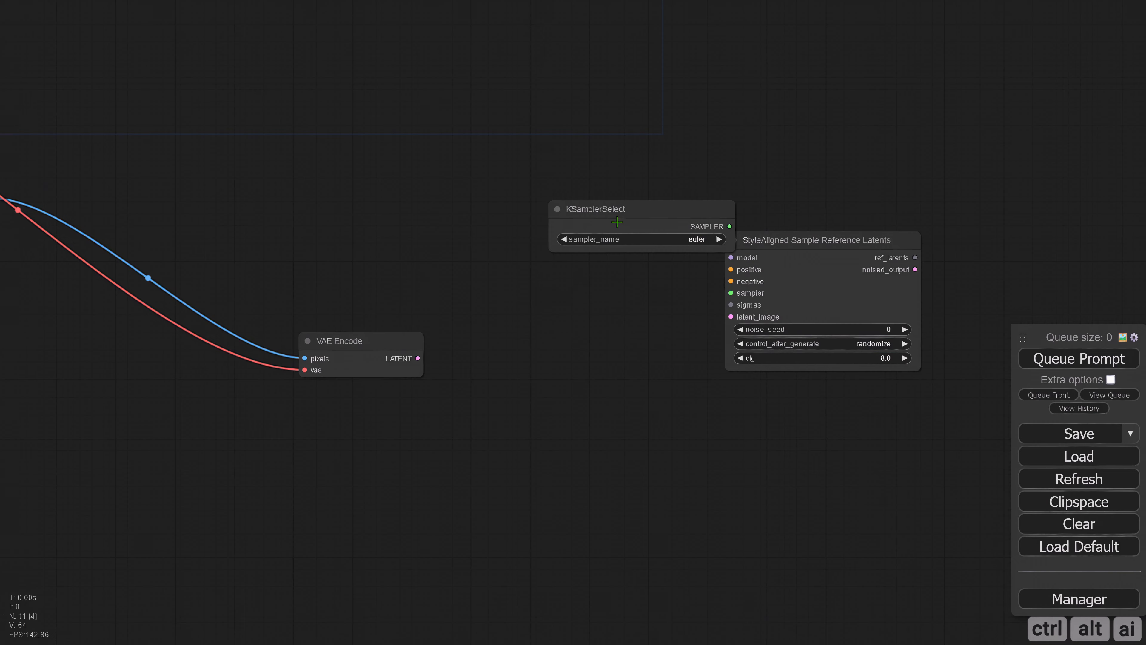
left_click_drag(617, 221, 536, 225)
left_click_drag(731, 309, 546, 322)
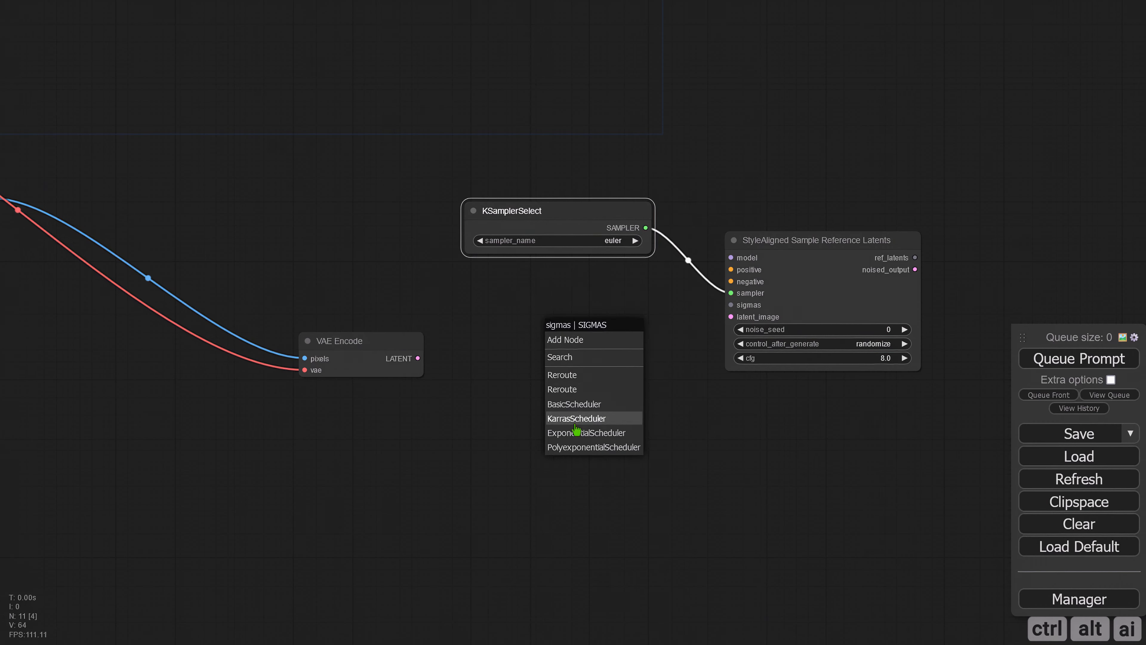
left_click(573, 403)
left_click_drag(587, 330, 505, 299)
Set KSamplerSelect to dpmpp_sde_gpu, and BasicScheduler to karras with 30 steps
left_click(621, 240)
left_click(675, 416)
left_click(647, 329)
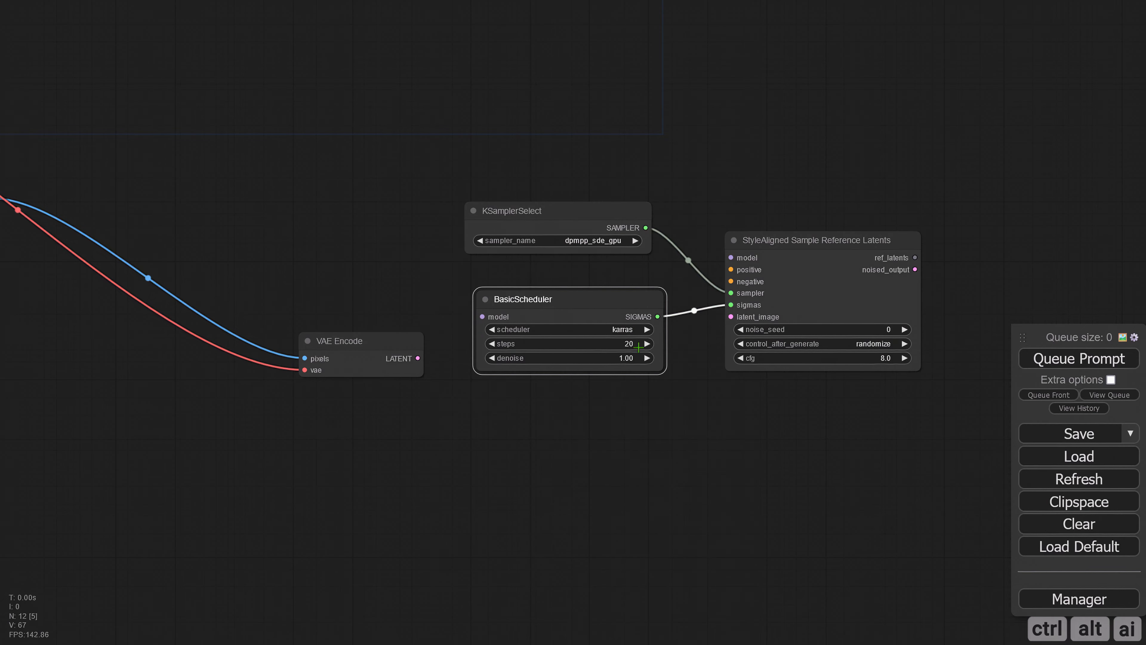
left_click(622, 342)
type("30")
key("Return")
Connect VAE Encode's LATENT output to the reference latents node's latent_image input and move Load Image closer
left_click_drag(417, 358, 731, 316)
scroll(735, 334, "down", 4)
left_click_drag(181, 247, 293, 270)
left_click_drag(642, 443, 489, 443)
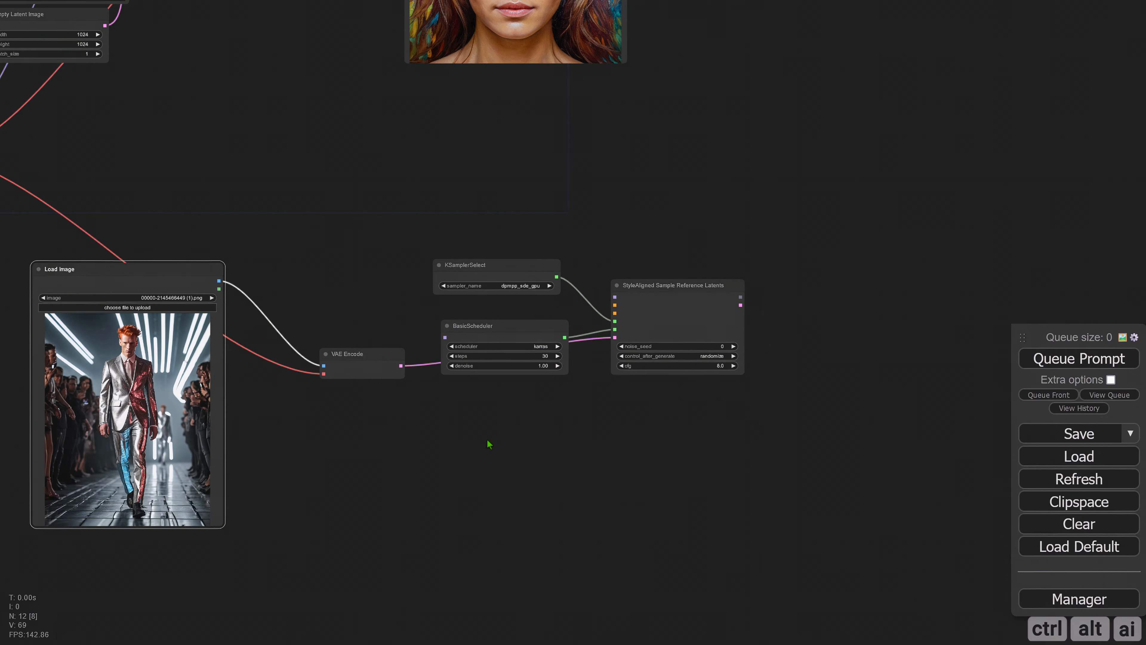
Move the negative prompt node down to the reference section and duplicate the positive prompt node there with its clip link
scroll(488, 443, "up", 2)
left_click_drag(402, 172, 592, 401)
scroll(469, 332, "down", 2)
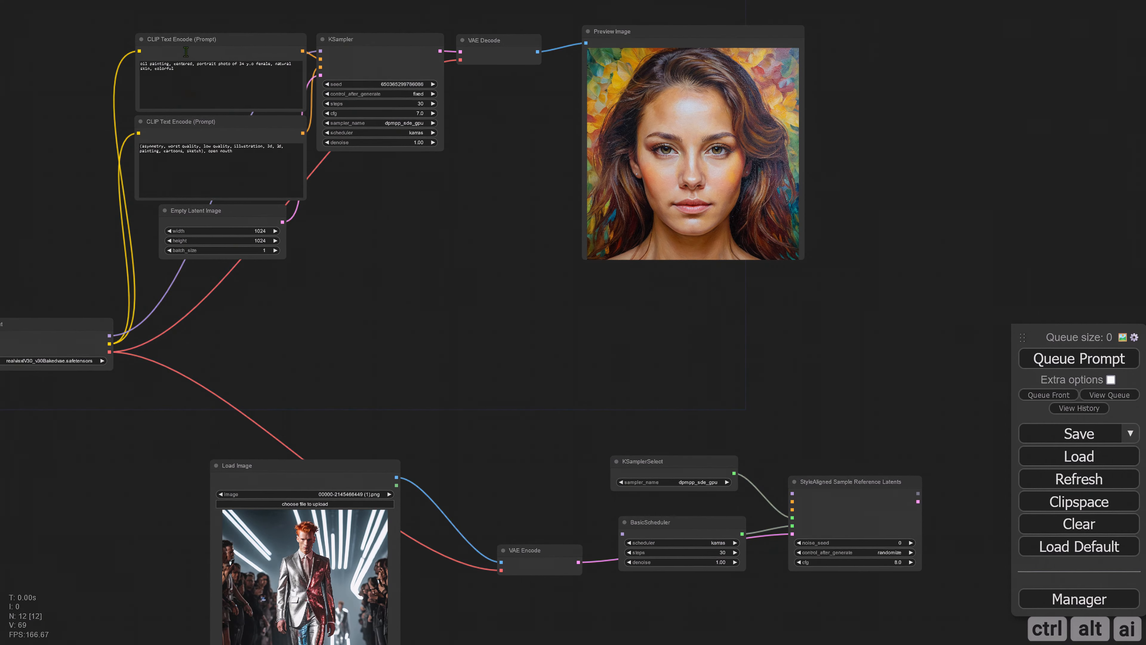
left_click_drag(194, 121, 495, 369)
left_click_drag(346, 402, 294, 395)
left_click(140, 38)
key("ctrl+c")
key("ctrl+shift+v")
left_click_drag(361, 241, 307, 325)
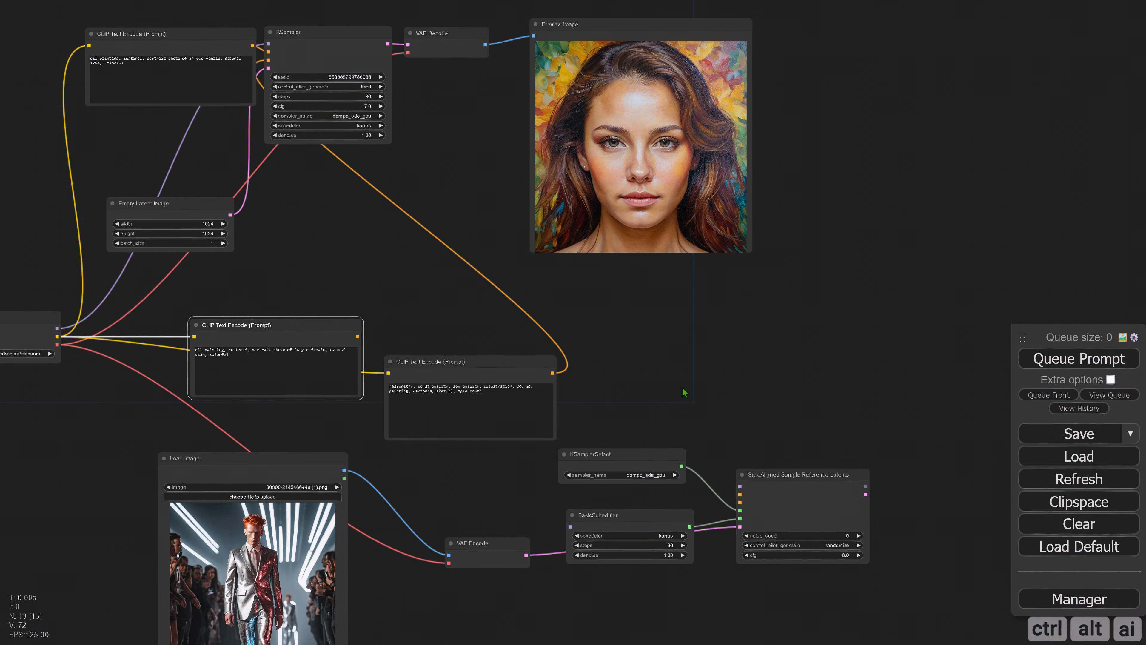
Arrange the duplicated positive prompt above the negative prompt, between VAE Encode and the sampler and scheduler nodes
left_click_drag(683, 392, 837, 262)
left_click_drag(384, 328, 157, 341)
left_click_drag(619, 428, 369, 453)
left_click_drag(629, 230, 593, 404)
left_click_drag(466, 207, 612, 316)
left_click_drag(686, 392, 444, 348)
Connect the duplicated positive prompt and the negative prompt to the positive and negative inputs of StyleAligned Sample Reference Latents
scroll(445, 347, "up", 4)
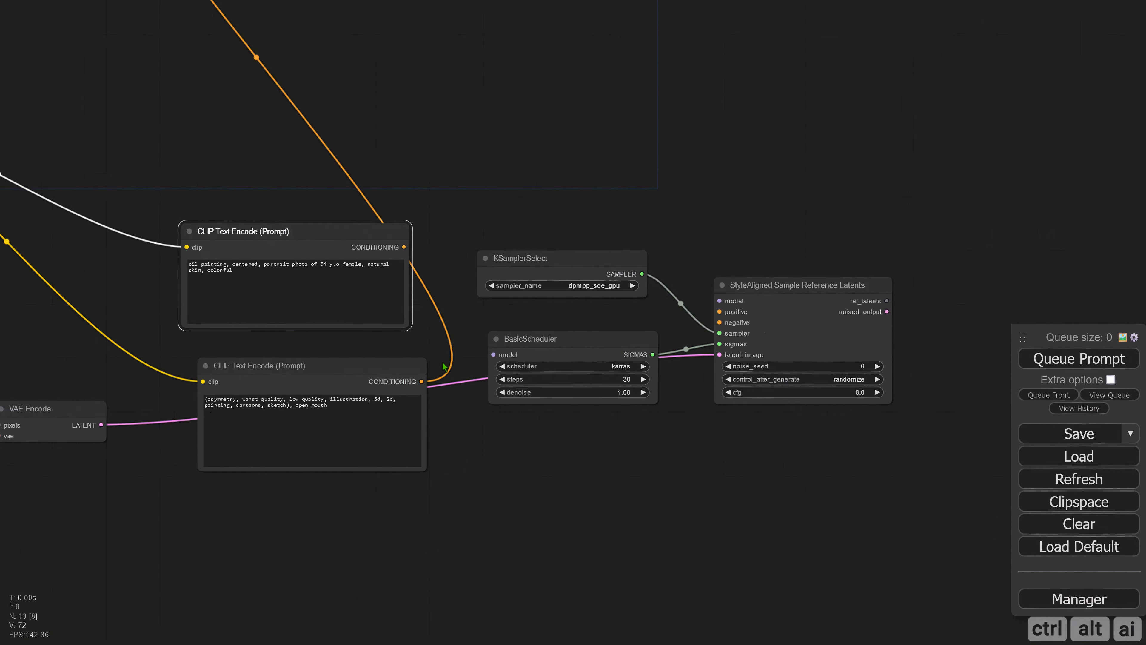
left_click_drag(402, 235, 747, 306)
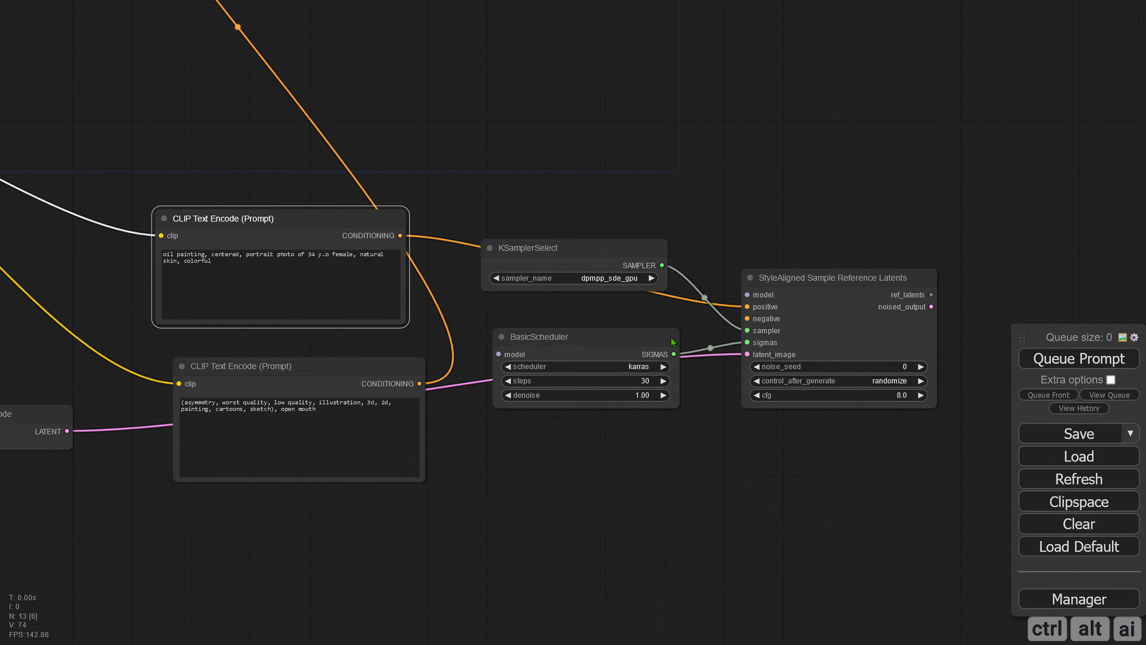
left_click_drag(419, 383, 747, 318)
scroll(653, 344, "down", 3)
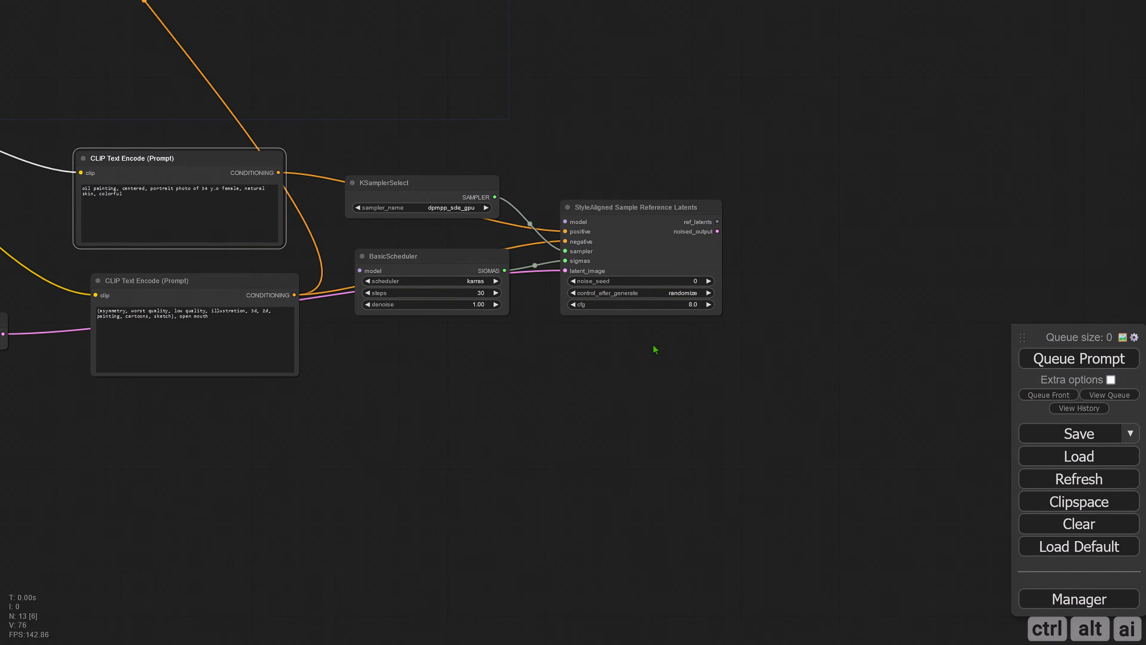
scroll(620, 356, "up", 4)
left_click(734, 267)
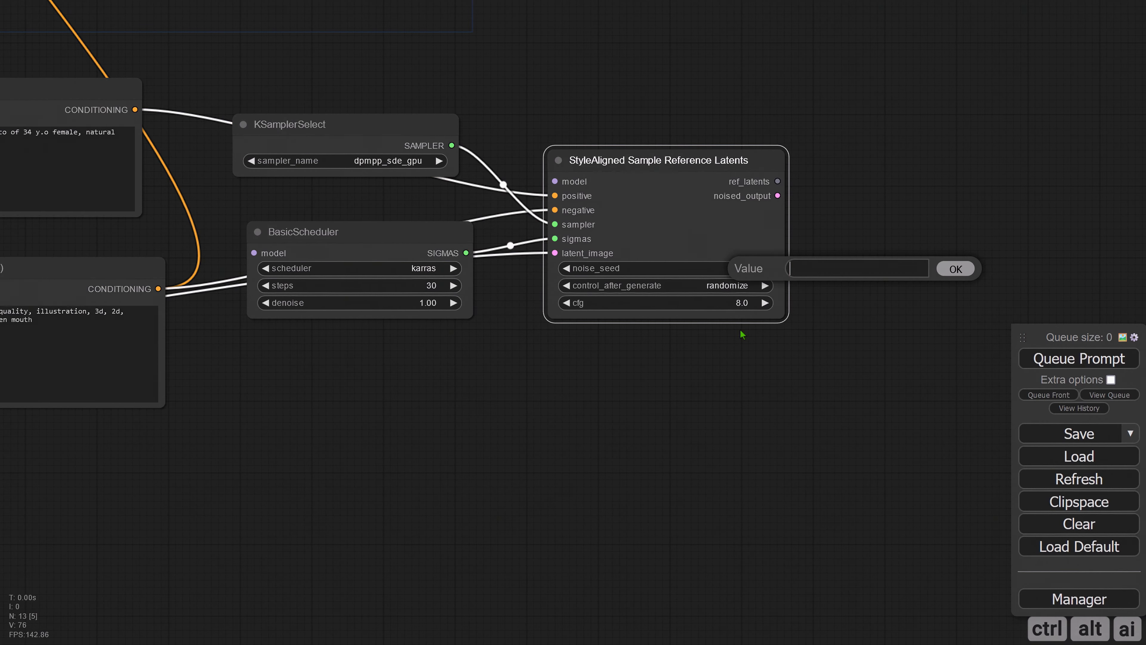
type("574879981559352")
key("Return")
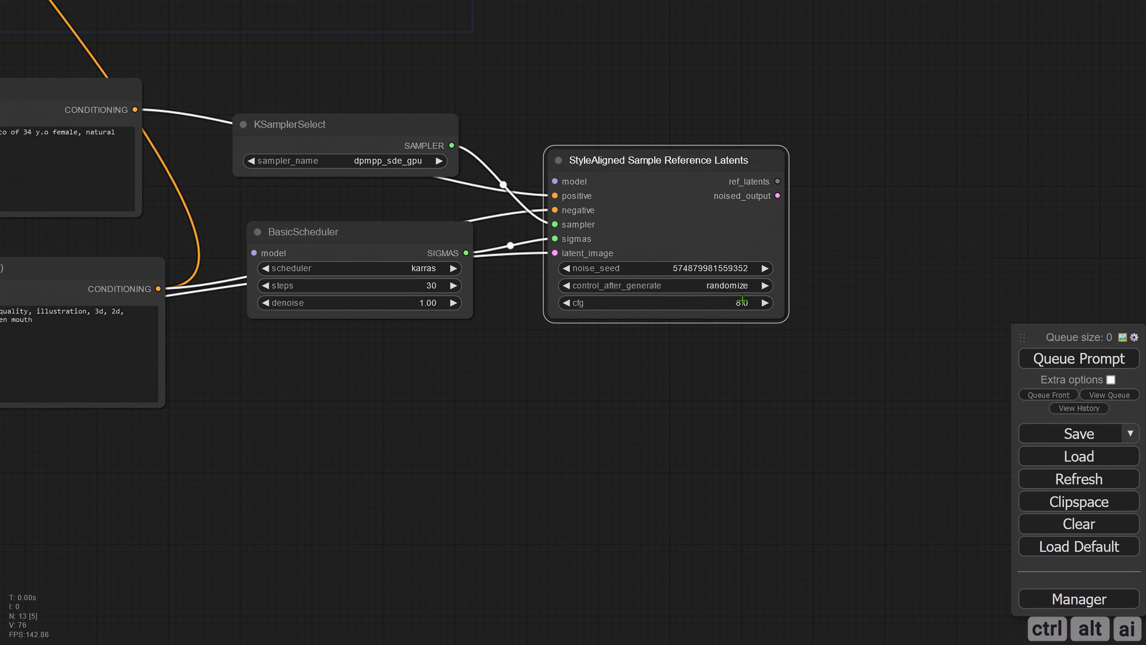
left_click(723, 283)
left_click(736, 287)
left_click(730, 302)
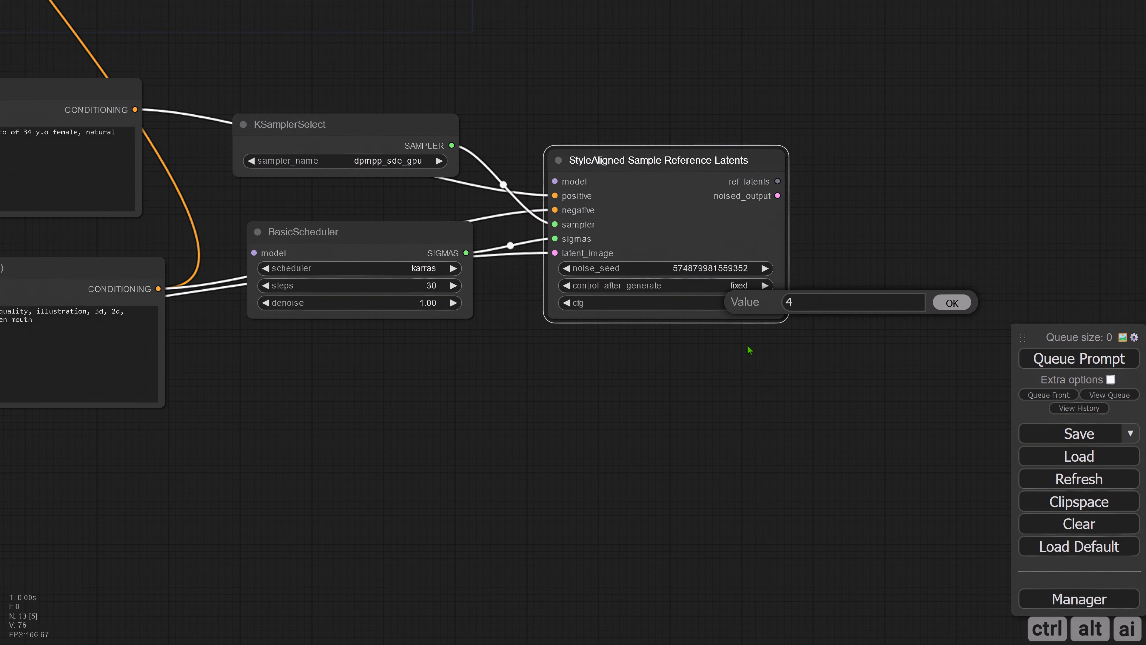
left_click(944, 306)
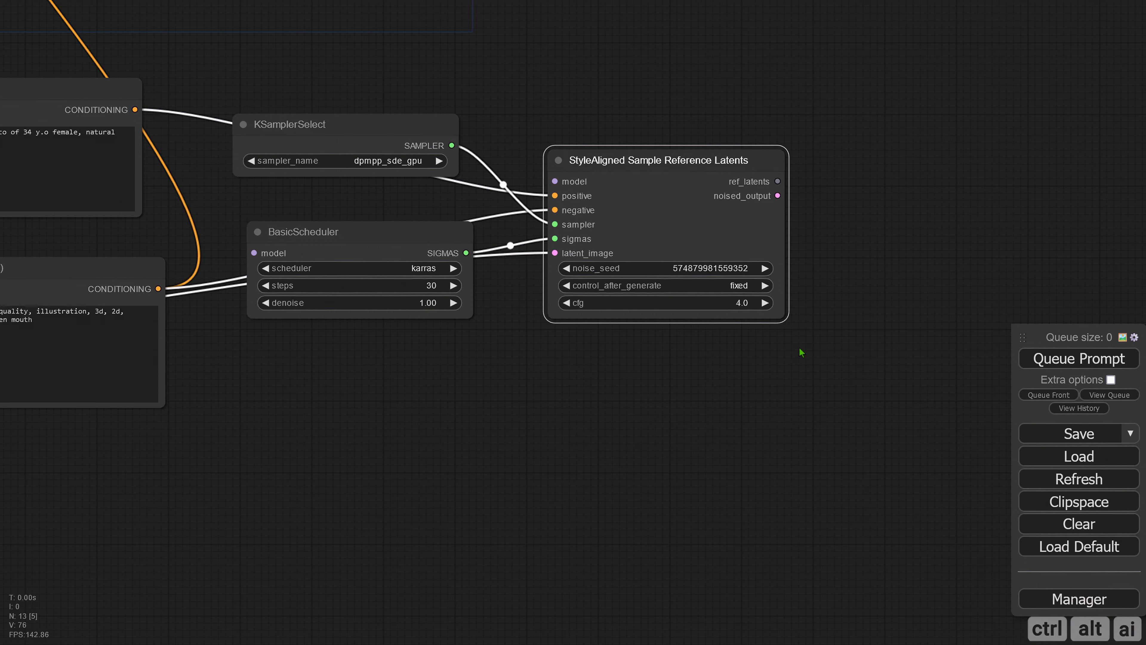
Add a StyleAligned Reference Sampler node beyond the Sample Reference Latents node
scroll(632, 373, "down", 8)
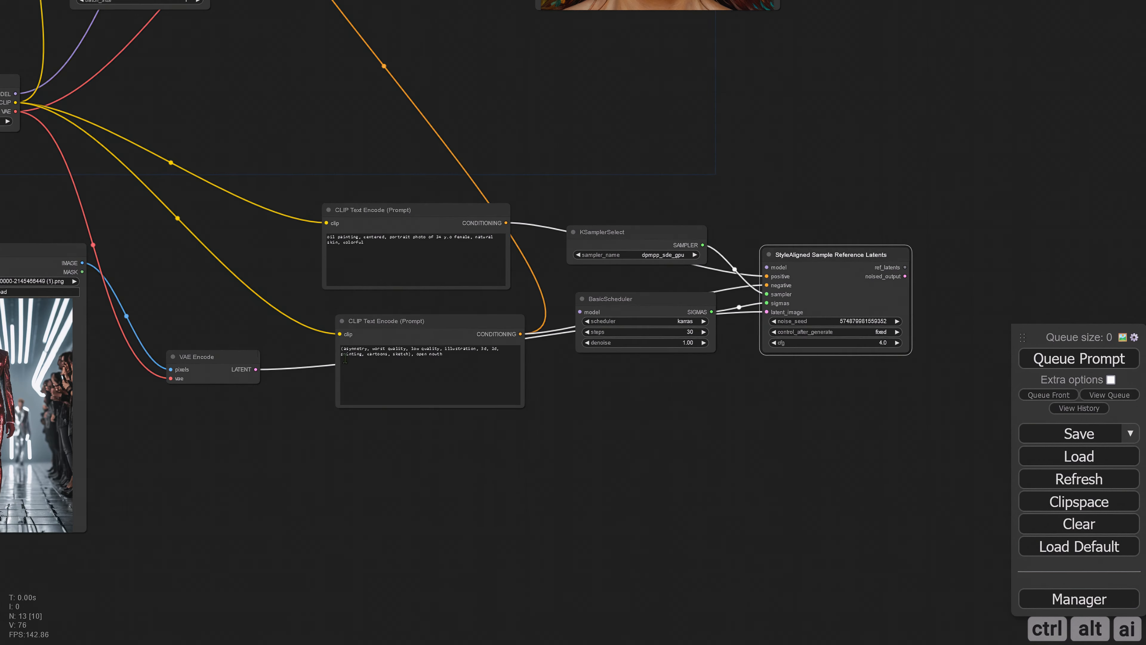
scroll(586, 357, "up", 10)
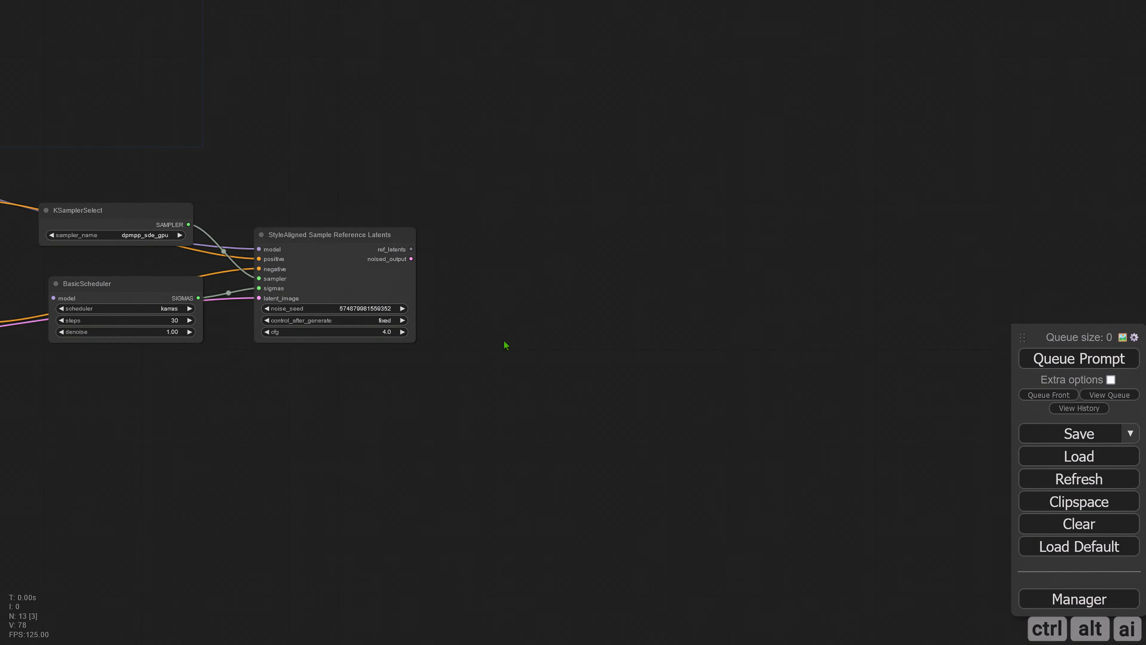
right_click(423, 159)
left_click(427, 164)
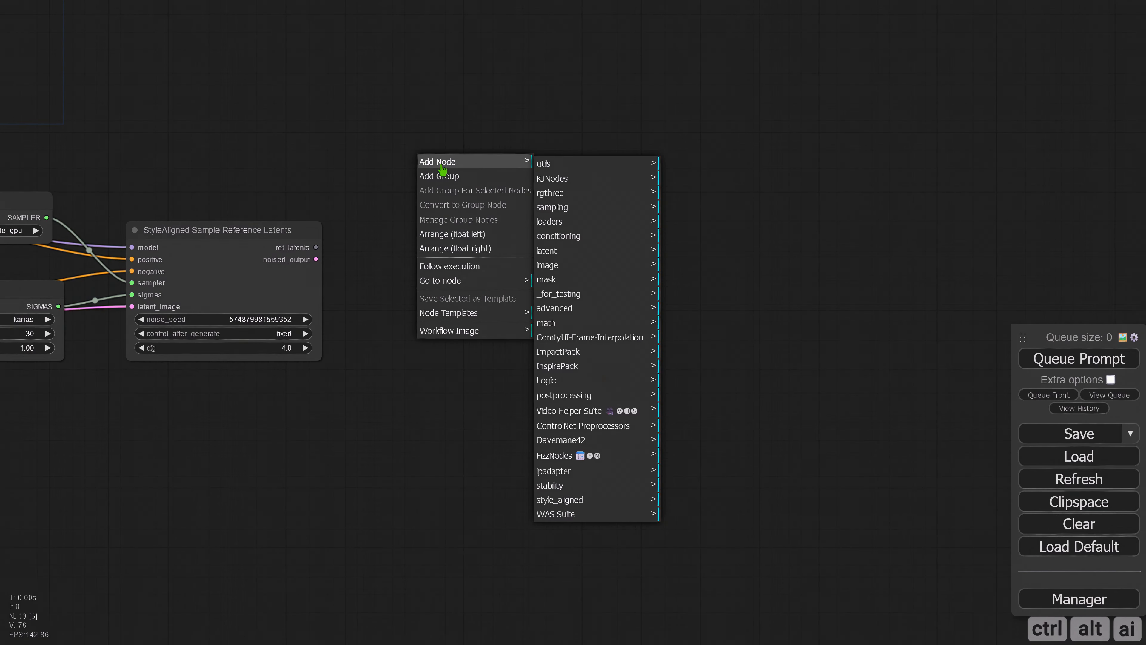
left_click(583, 502)
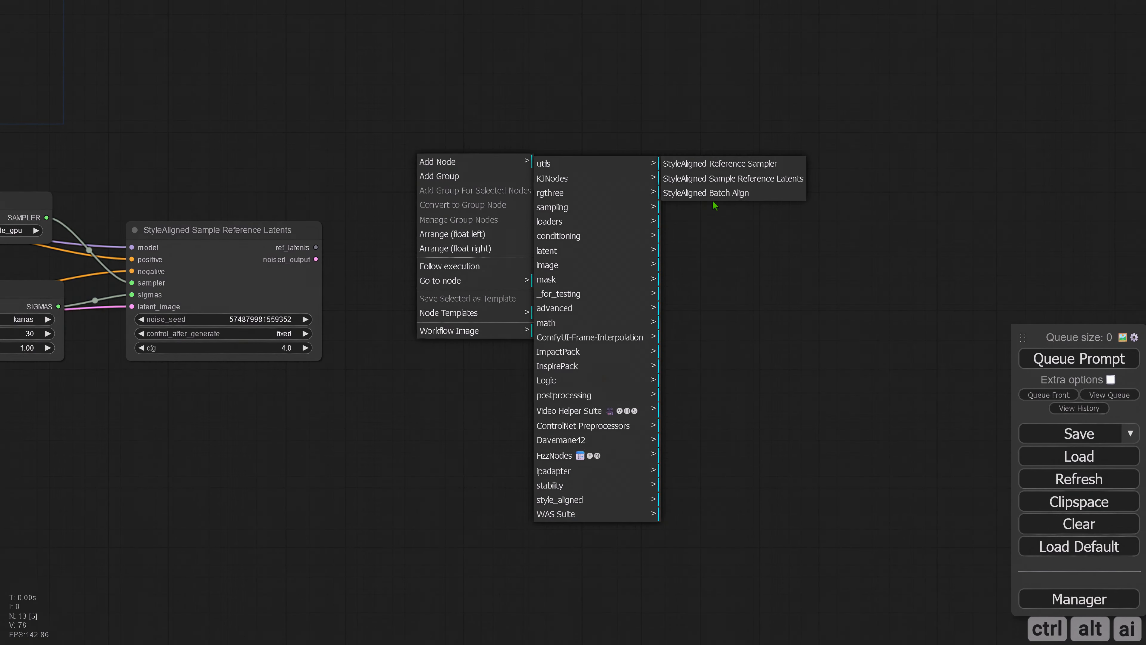
left_click(737, 165)
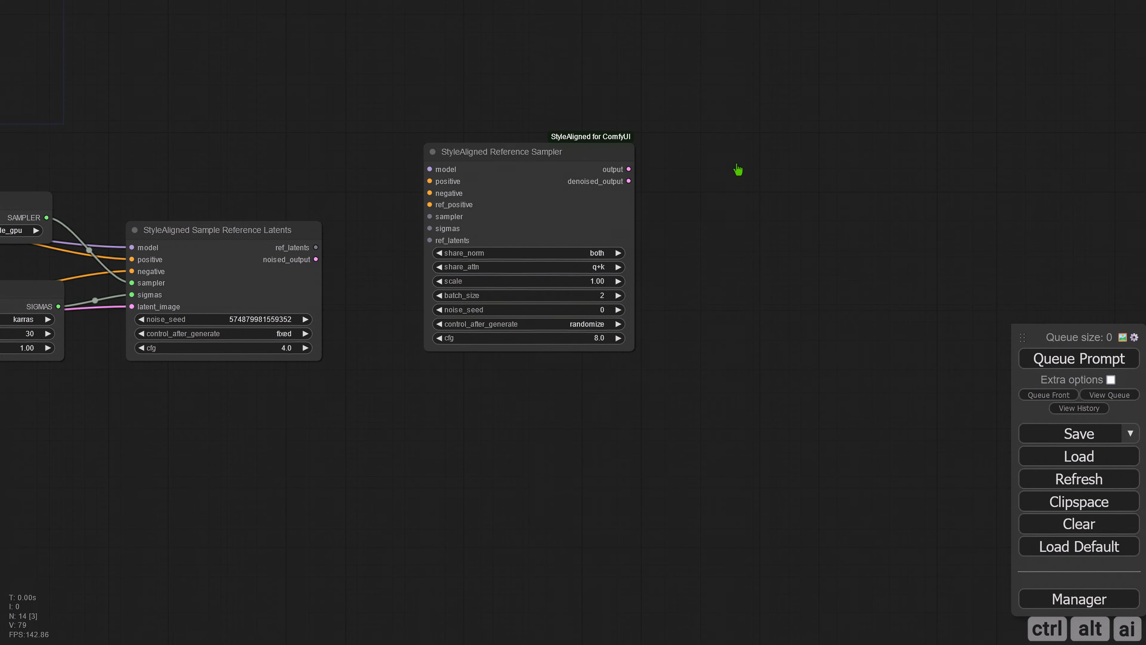
Move the StyleAligned Reference Sampler further from Sample Reference Latents and connect the checkpoint's model output to its model input
left_click_drag(582, 159, 658, 154)
scroll(419, 232, "down", 3)
left_click_drag(323, 190, 711, 217)
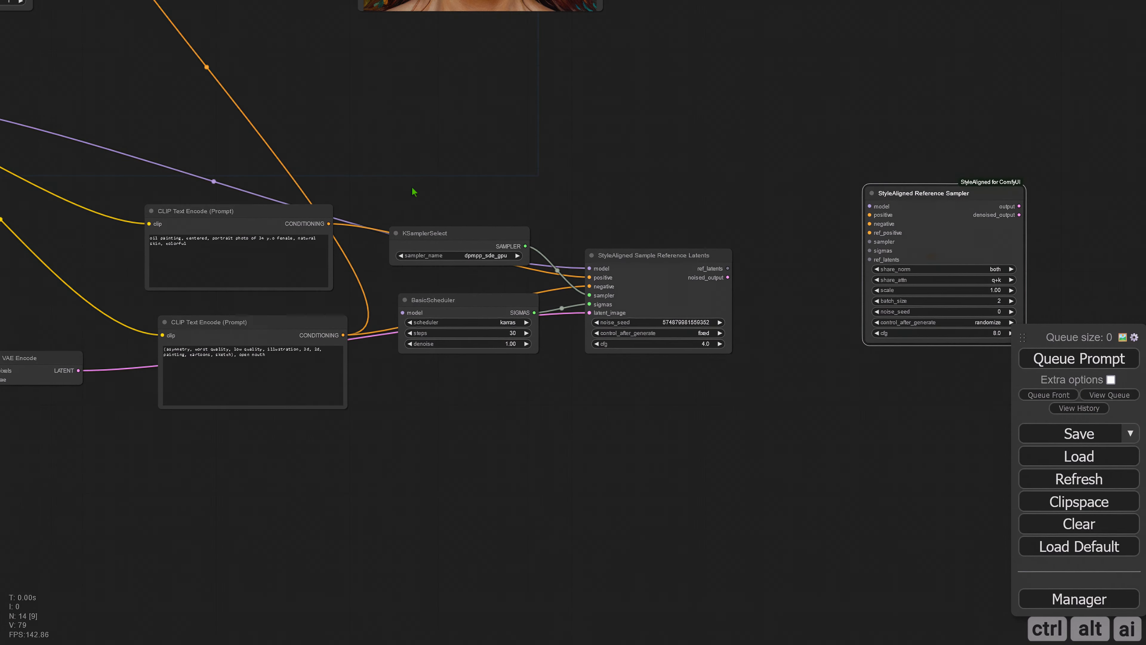
left_click_drag(69, 160, 305, 222)
scroll(294, 195, "down", 1)
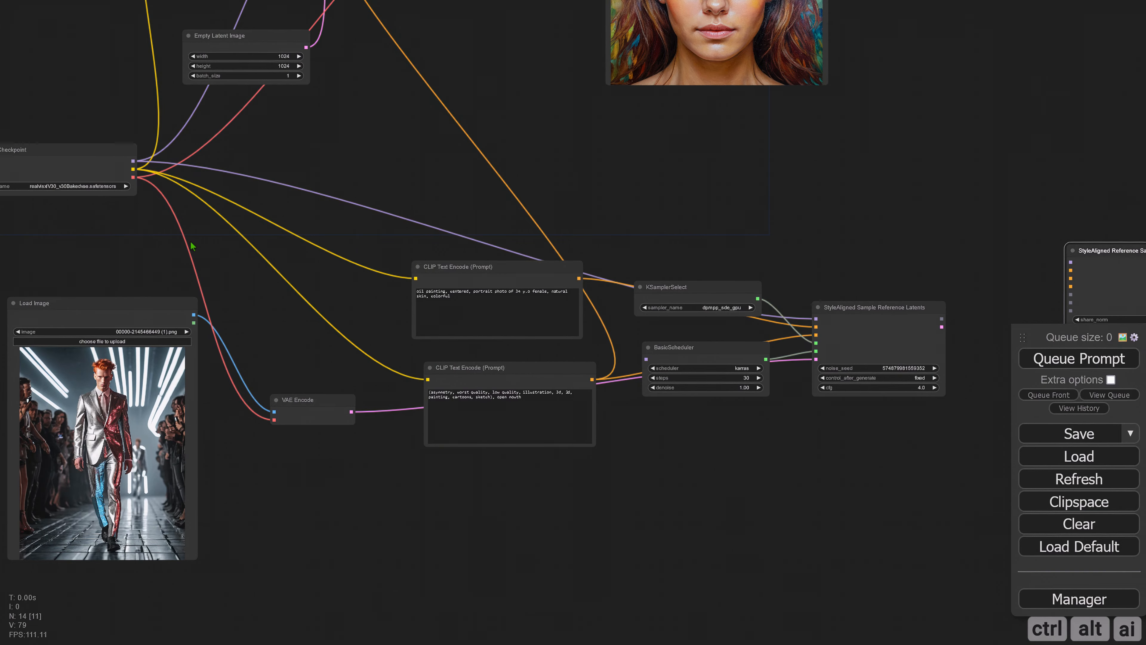
scroll(394, 191, "down", 1)
left_click_drag(157, 163, 1011, 244)
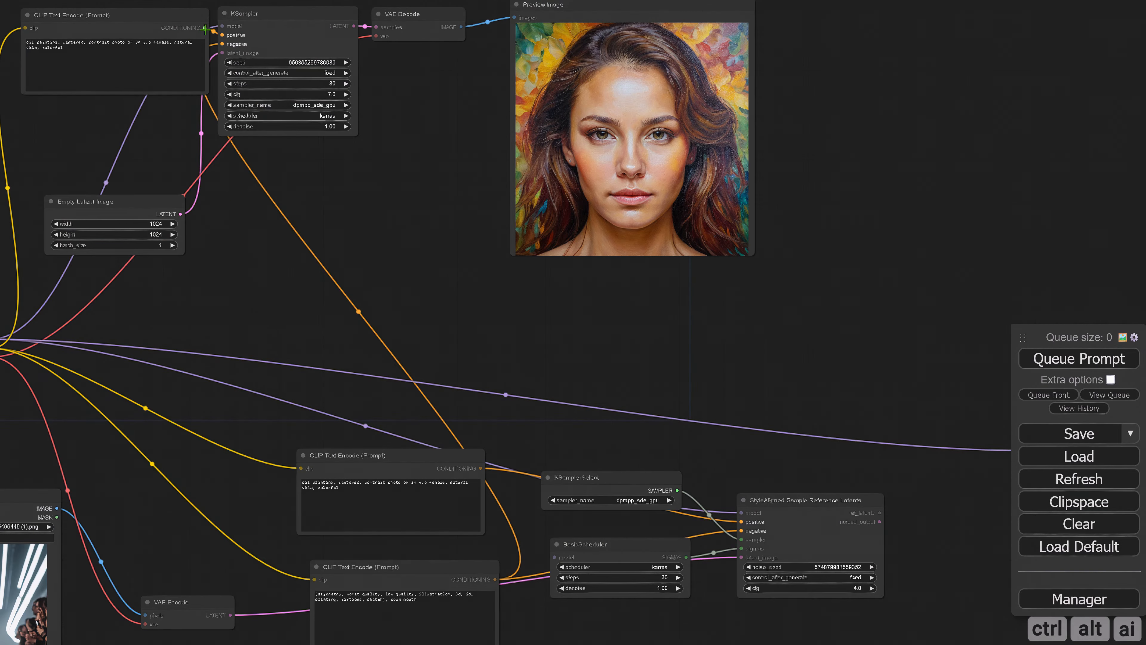
Route the original positive prompt's conditioning through a reroute beneath the preview image into the Reference Sampler's positive input
left_click_drag(204, 28, 674, 273)
left_click(693, 307)
left_click_drag(814, 303, 399, 246)
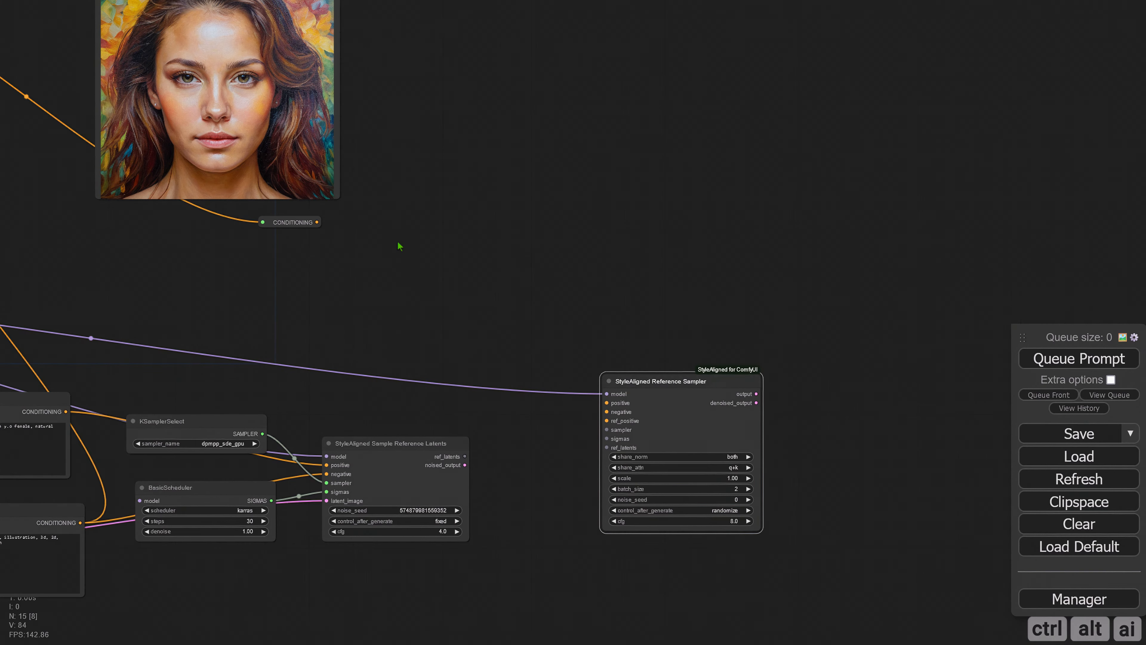
left_click_drag(316, 222, 606, 403)
left_click_drag(396, 351, 589, 295)
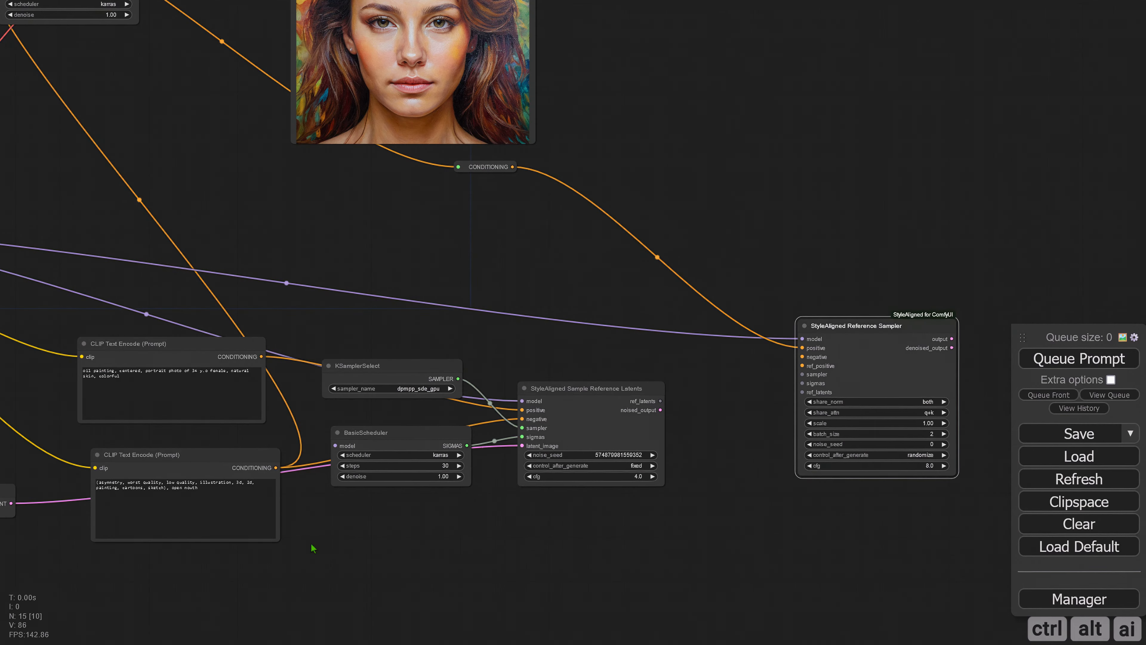
Connect the negative prompt to the Reference Sampler's negative input and the duplicated positive prompt to its ref_positive input
left_click_drag(313, 548, 326, 512)
left_click_drag(278, 436, 813, 319)
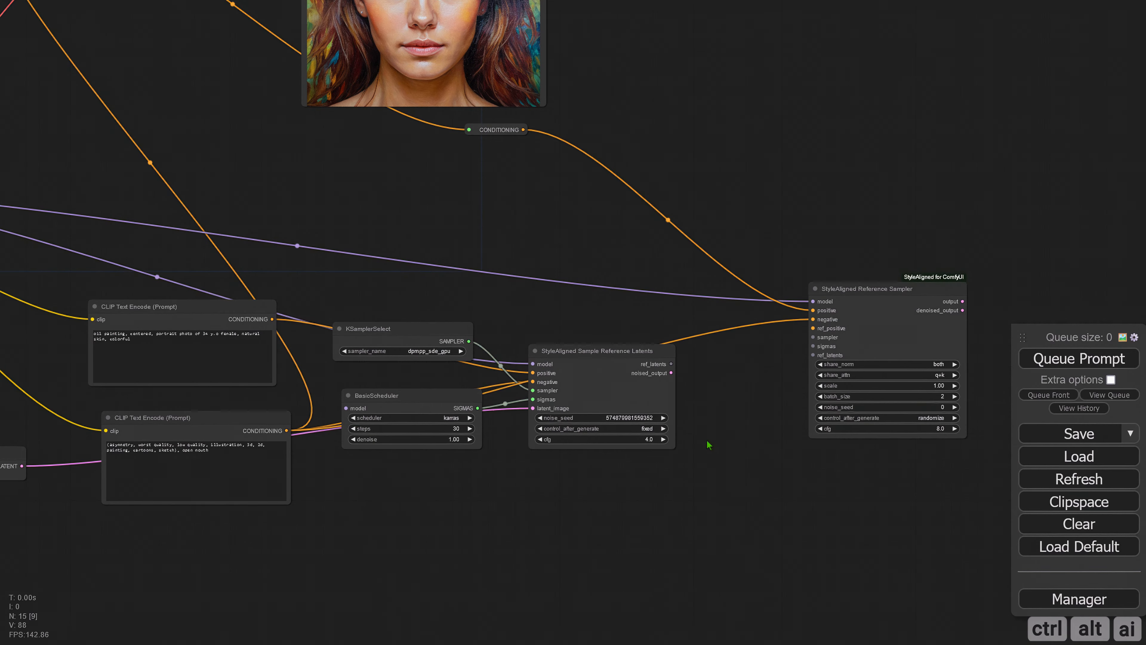
left_click_drag(706, 440, 667, 402)
left_click_drag(234, 282, 774, 292)
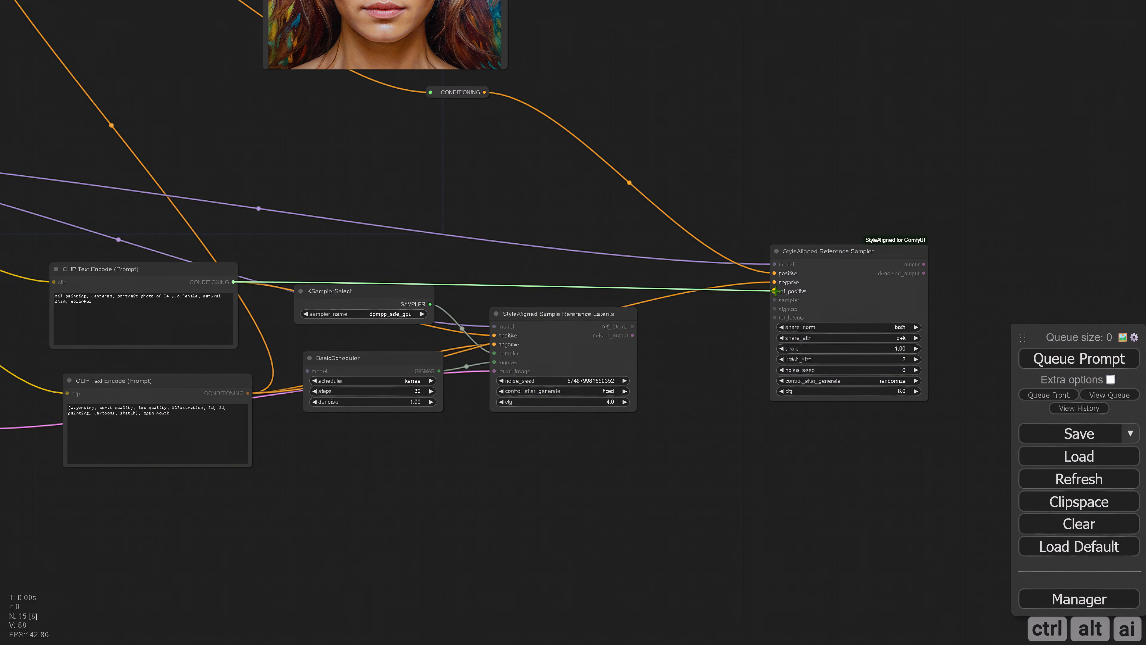
Connect KSamplerSelect, BasicScheduler and the sampled ref_latents to the Reference Sampler's sampler, sigmas and ref_latents inputs
left_click_drag(690, 416, 547, 444)
scroll(548, 444, "up", 3)
left_click_drag(202, 299, 660, 294)
left_click_drag(214, 389, 660, 305)
left_click_drag(471, 330, 660, 318)
Add a VAE Decode node to the Reference Sampler's output and connect it to a second Preview Image node beside it
left_click_drag(731, 229, 600, 242)
left_click_drag(749, 299, 435, 280)
left_click_drag(414, 238, 508, 297)
left_click(525, 383)
scroll(492, 454, "down", 5)
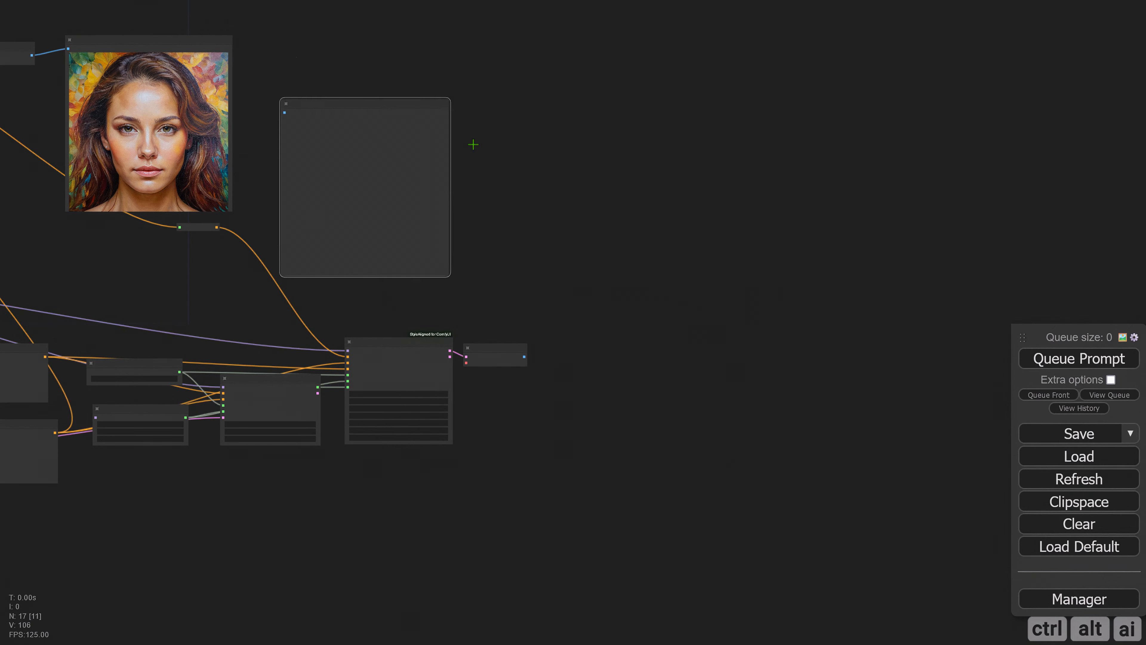
left_click_drag(524, 357, 545, 338)
left_click_drag(566, 328, 560, 329)
Move the original Preview Image beside the new one and connect the checkpoint's VAE to the new VAE Decode
left_click_drag(148, 39, 796, 330)
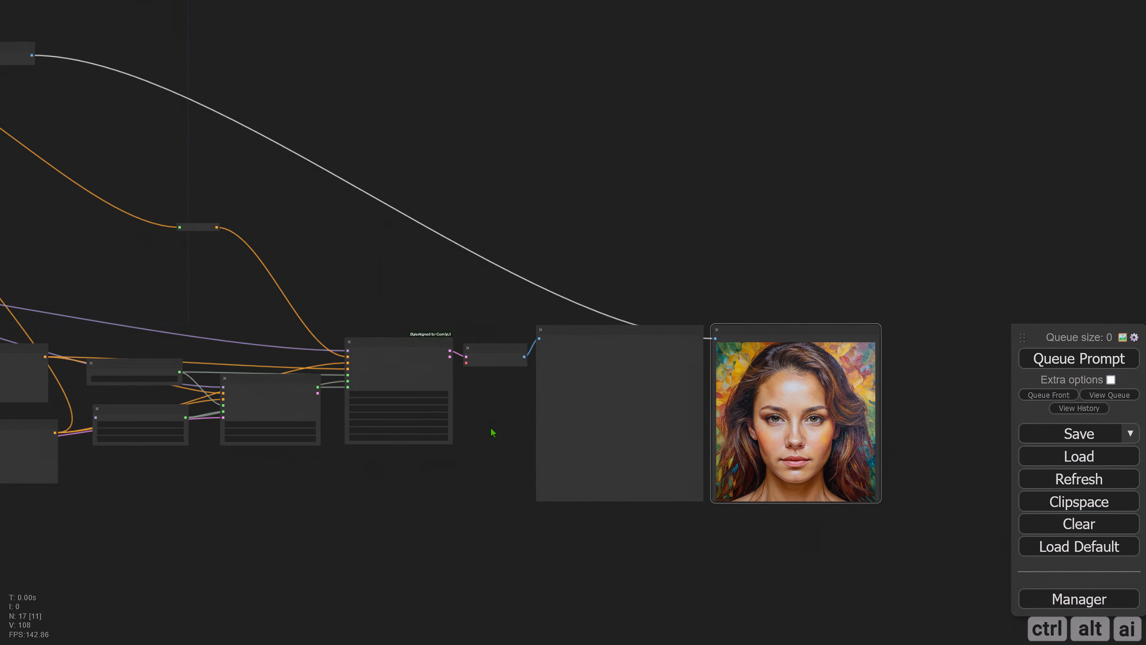
left_click_drag(51, 490, 496, 488)
left_click_drag(156, 279, 911, 361)
Replace the picture in Load Image with the painted portrait of the dark-haired woman in a black dress
left_click_drag(252, 497, 276, 402)
scroll(172, 310, "up", 3)
left_click(173, 309)
double_click(184, 277)
left_click_drag(395, 270, 250, 288)
scroll(250, 288, "up", 5)
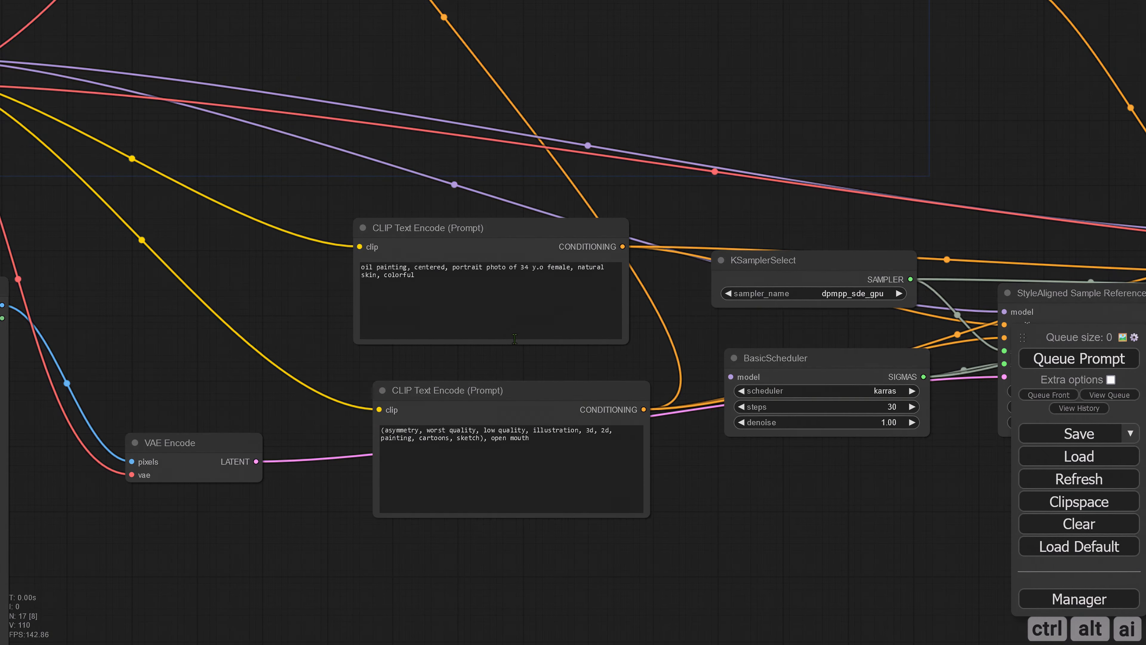
Add a BLIP Analyze Image node fed by the loaded image and a BLIP Model Loader connected to it
scroll(332, 307, "down", 5)
double_click(493, 392)
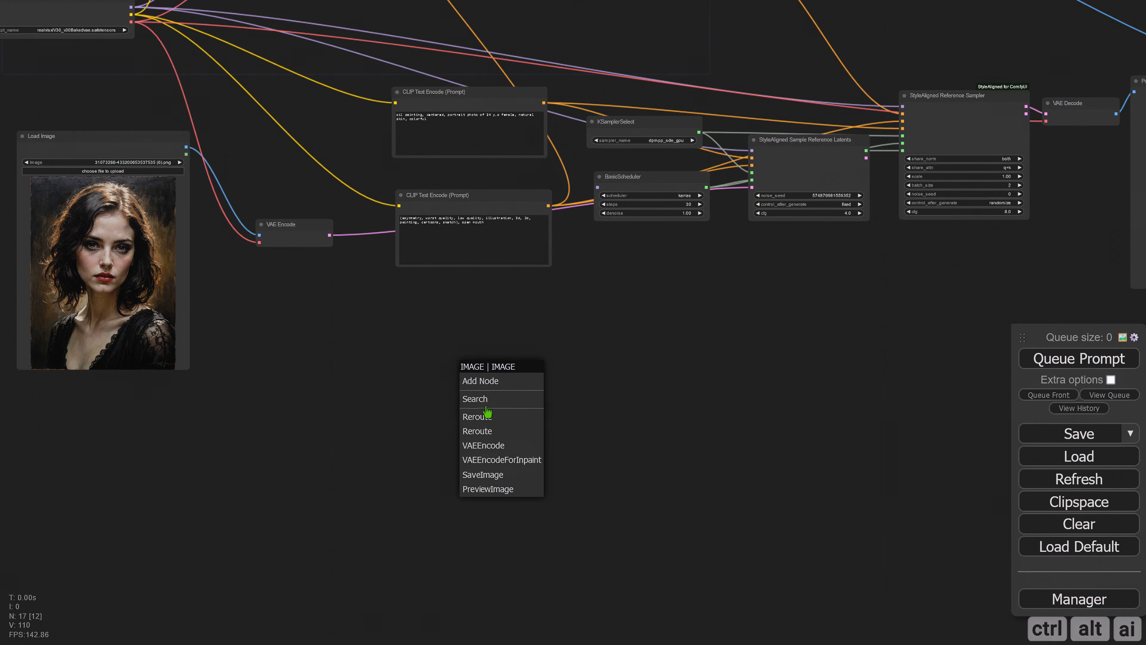
type("bli")
key("Return")
scroll(369, 384, "up", 2)
left_click_drag(428, 348, 370, 402)
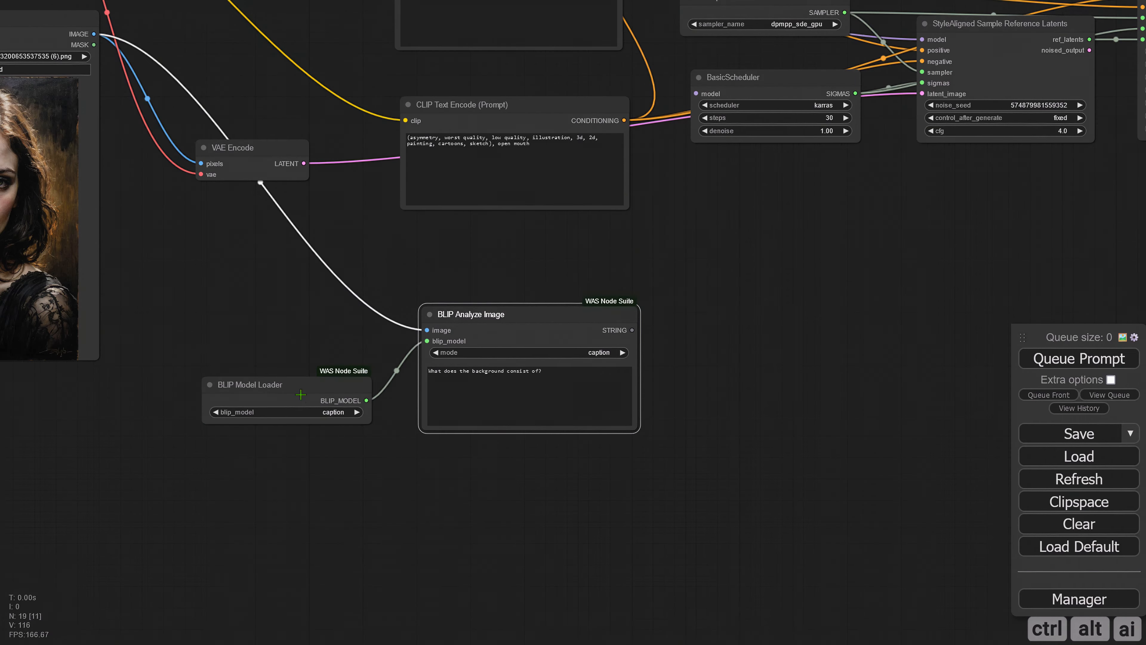
Add a ShowText node connected to the BLIP Analyze Image string output
left_click_drag(379, 484, 205, 522)
left_click_drag(383, 347, 437, 353)
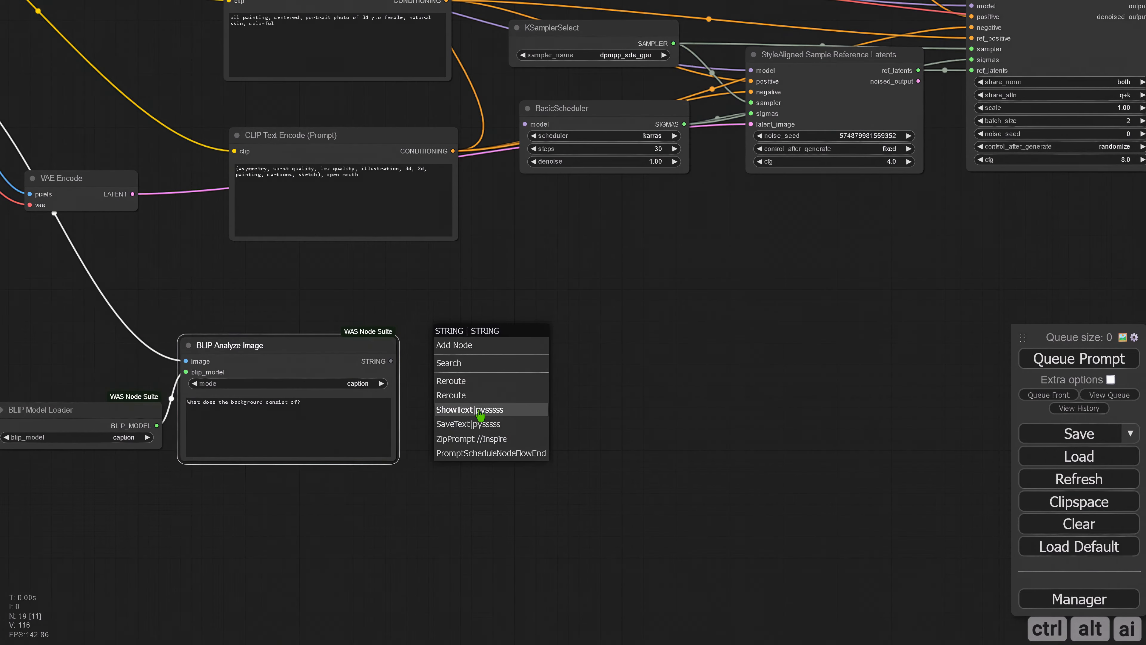
left_click(479, 410)
left_click_drag(472, 434, 555, 437)
left_click_drag(570, 271, 212, 371)
Add a Text to Conditioning node after Show Text and connect the checkpoint's CLIP output to it
left_click_drag(313, 469, 361, 379)
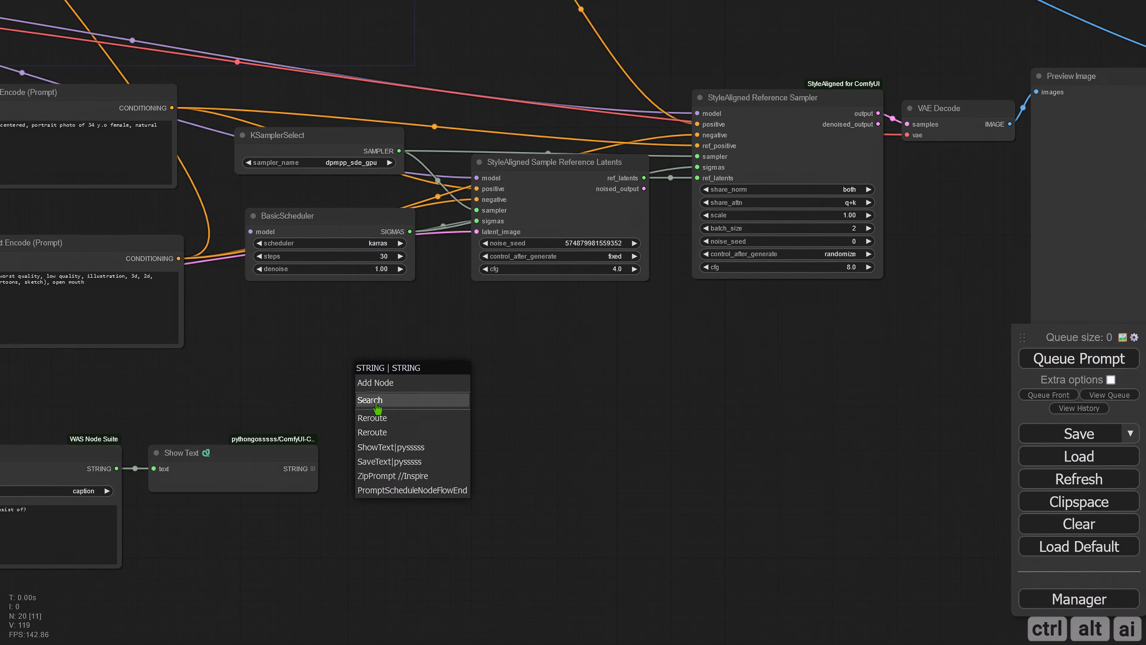
left_click(364, 399)
type("conditi")
key("Return")
scroll(279, 381, "down", 2)
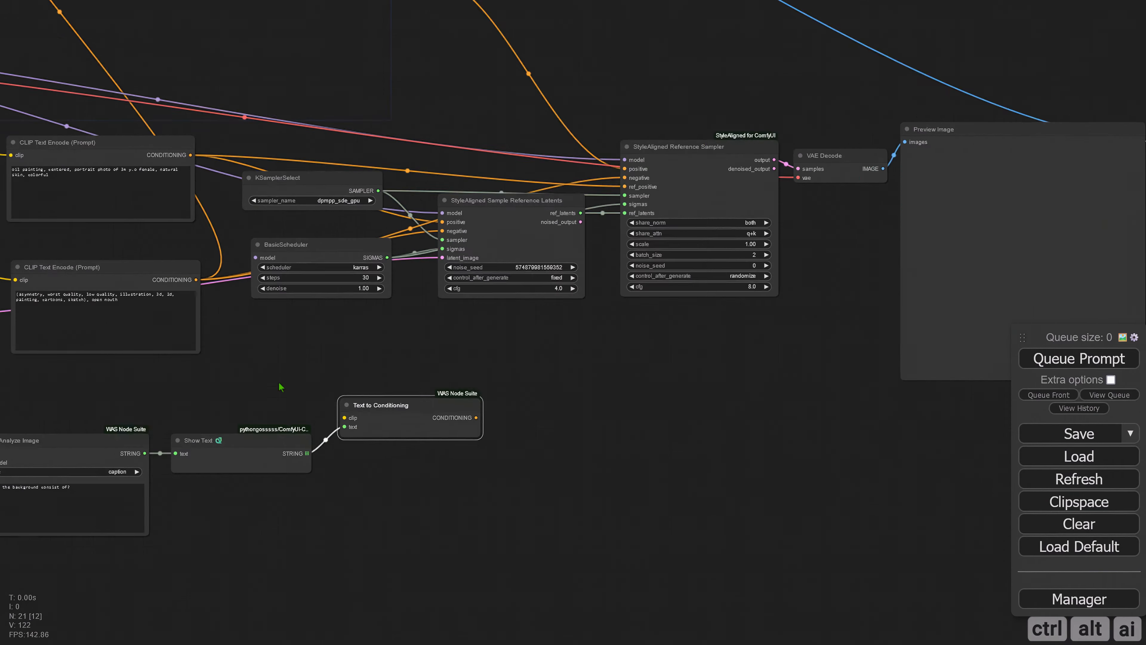
left_click_drag(279, 381, 576, 413)
left_click_drag(47, 103, 641, 439)
Connect Text to Conditioning to the Reference Sampler's ref_positive input and the positive input of Sample Reference Latents
scroll(805, 437, "up", 4)
left_click_drag(805, 437, 446, 453)
scroll(573, 422, "down", 3)
left_click_drag(591, 420, 461, 448)
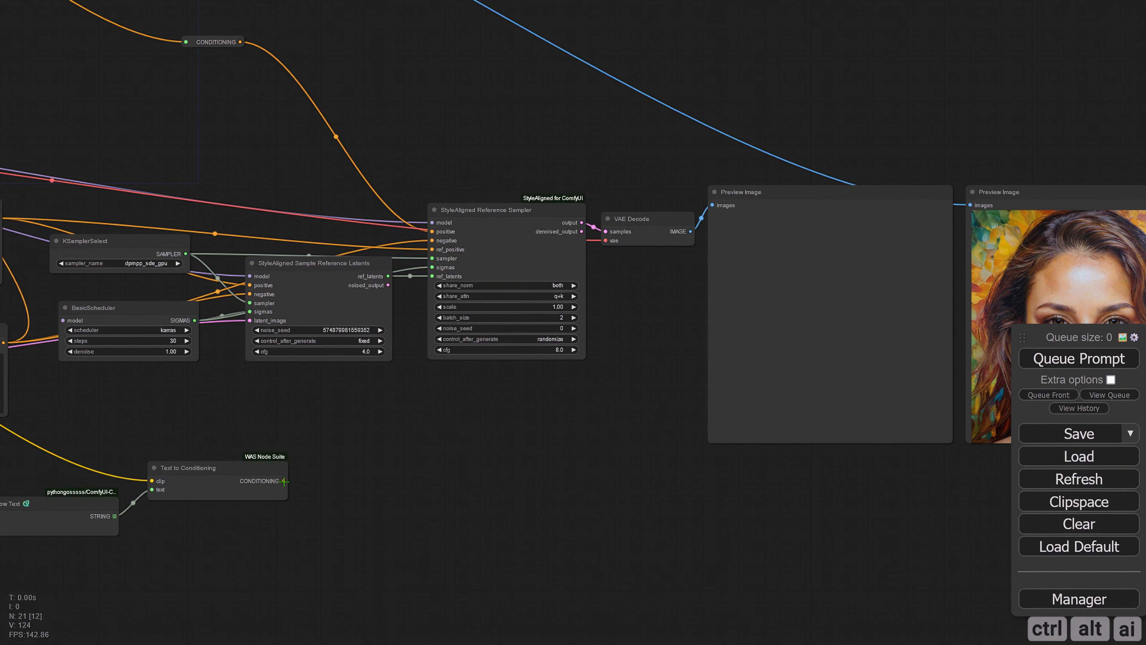
left_click_drag(284, 481, 431, 249)
left_click_drag(238, 471, 250, 285)
scroll(497, 412, "up", 3)
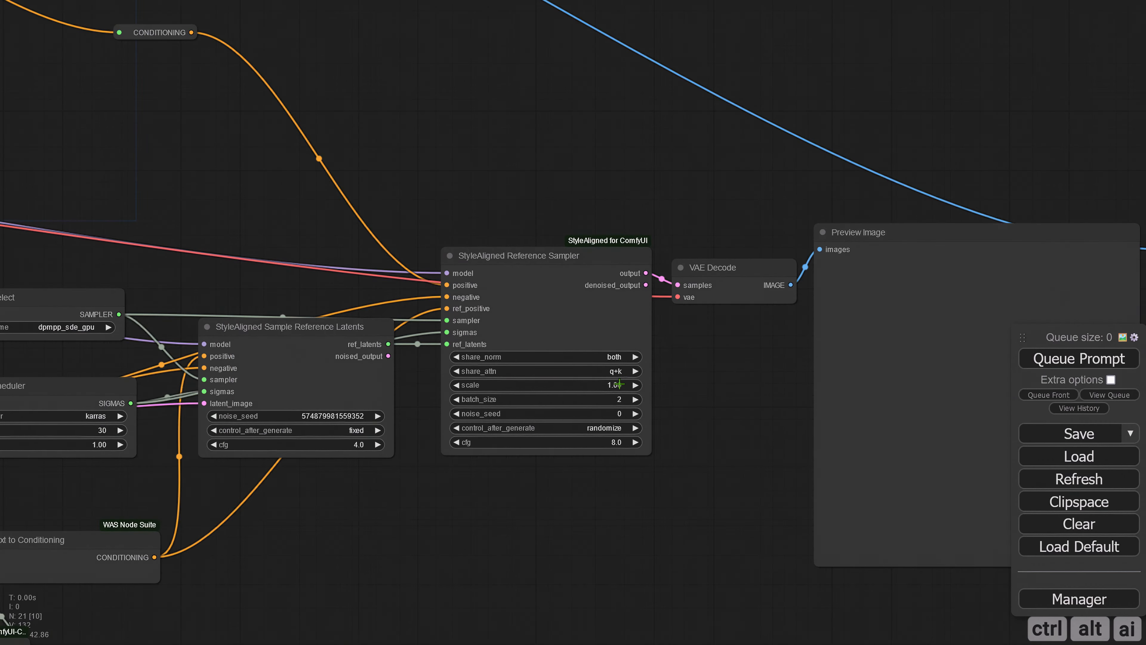
left_click(616, 384)
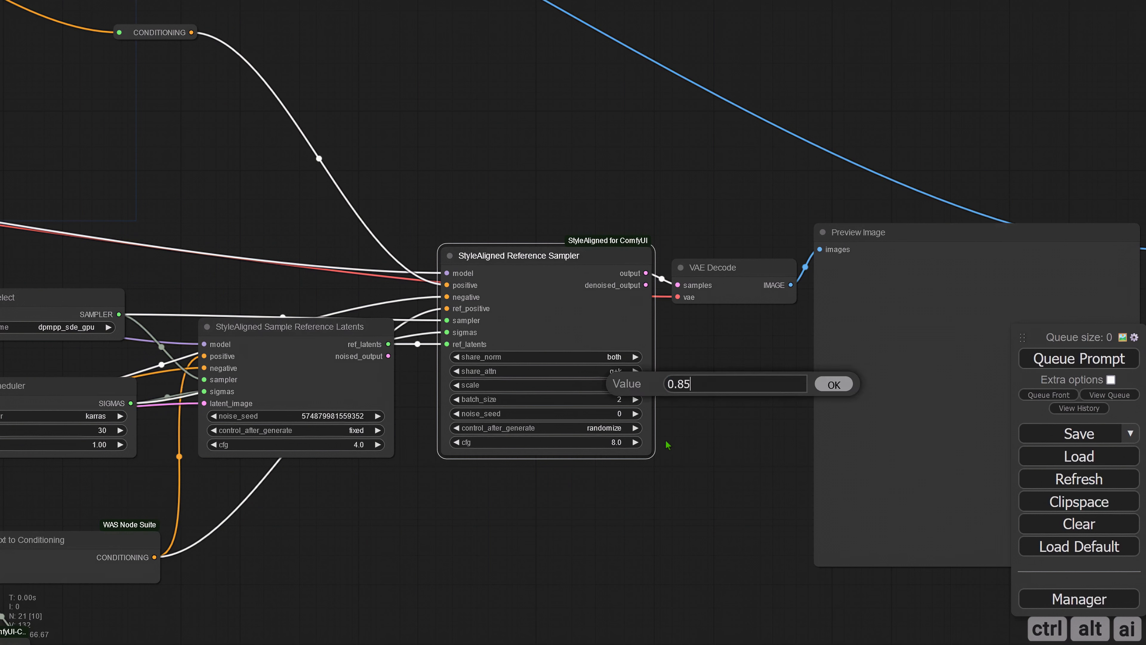
key("Return")
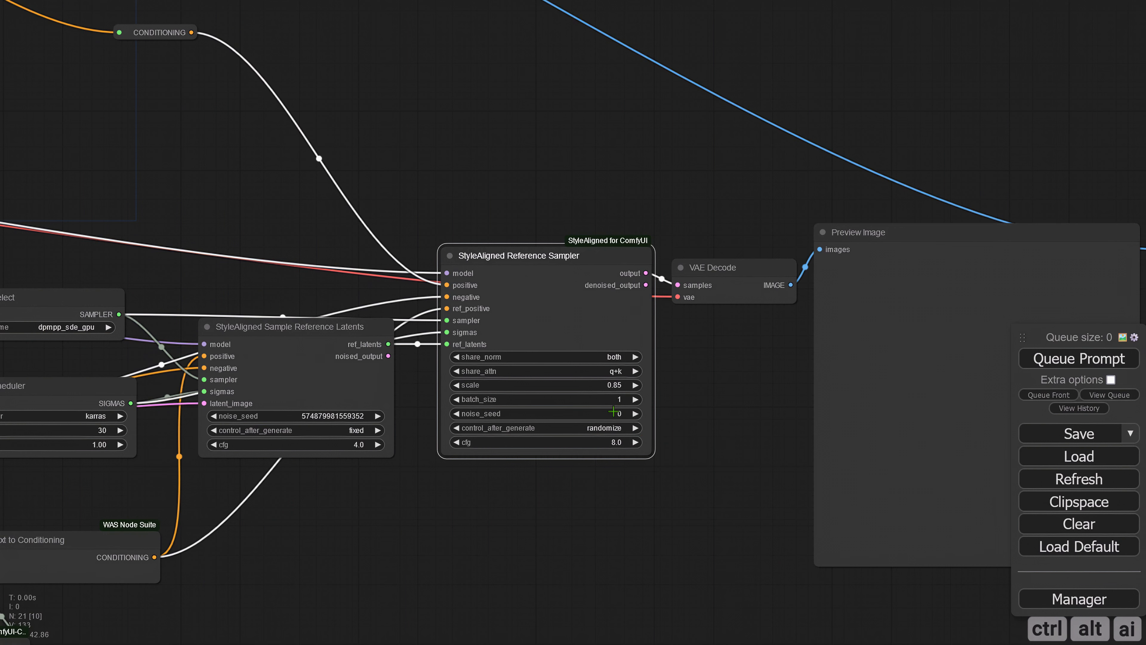
left_click(614, 412)
key("ctrl+v")
key("Return")
left_click(616, 427)
left_click(618, 427)
left_click(616, 441)
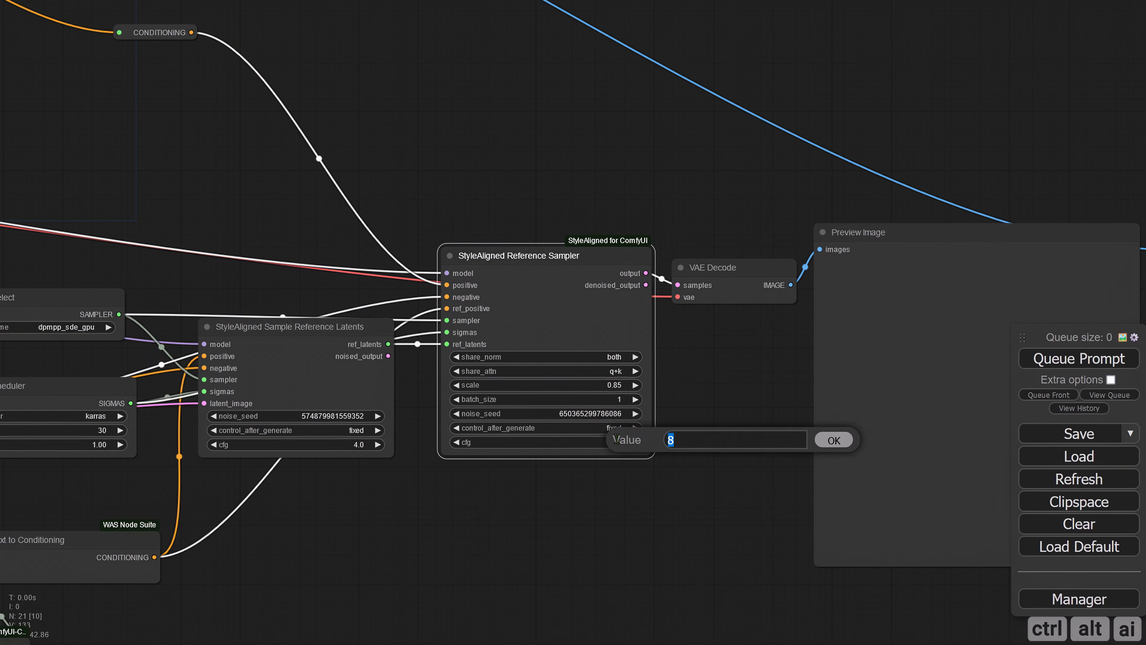
key("Return")
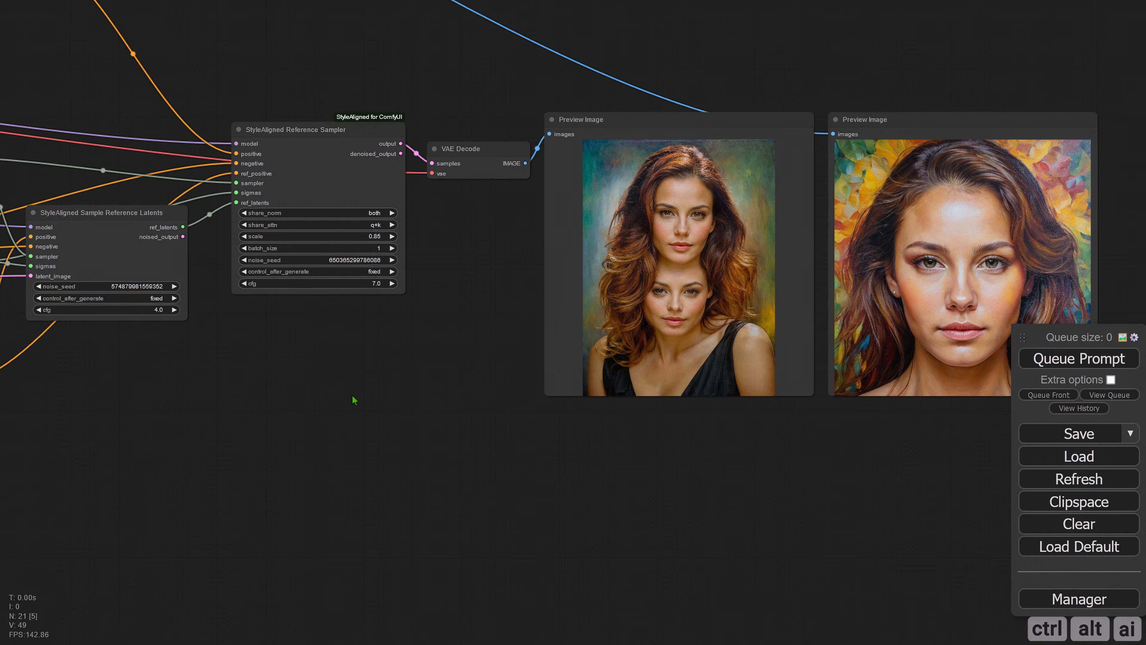
Move Load Image away from VAE Encode and add an Upscale Image node between them
left_click_drag(406, 394, 744, 385)
left_click_drag(518, 417, 1009, 396)
left_click_drag(343, 376, 578, 403)
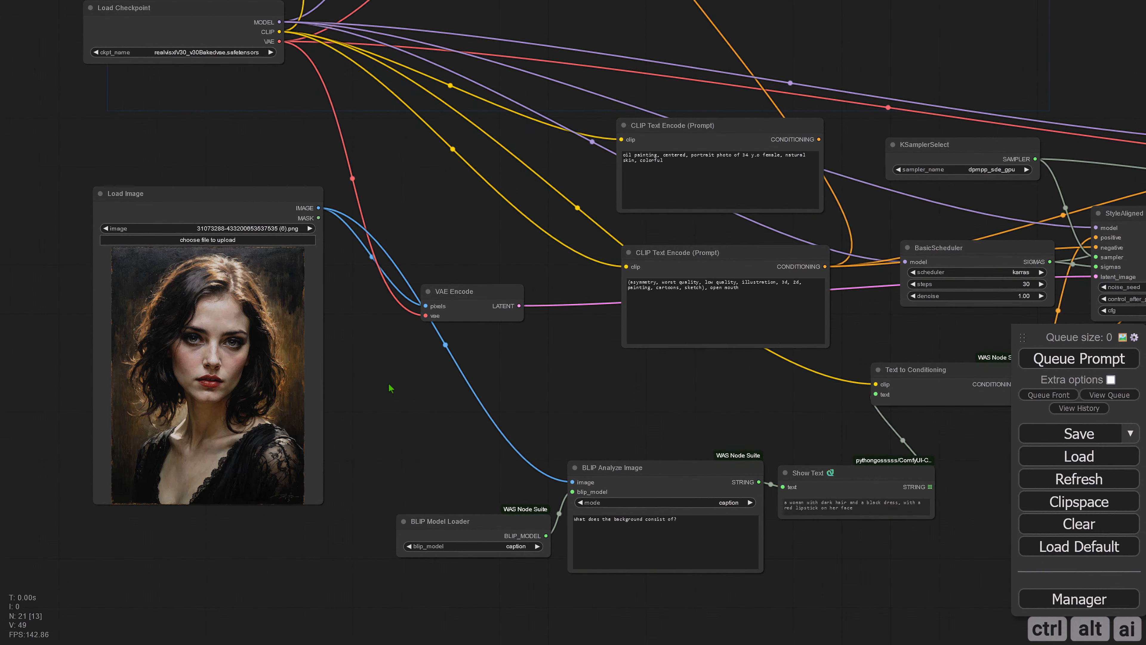
left_click_drag(211, 207, 133, 202)
right_click(270, 282)
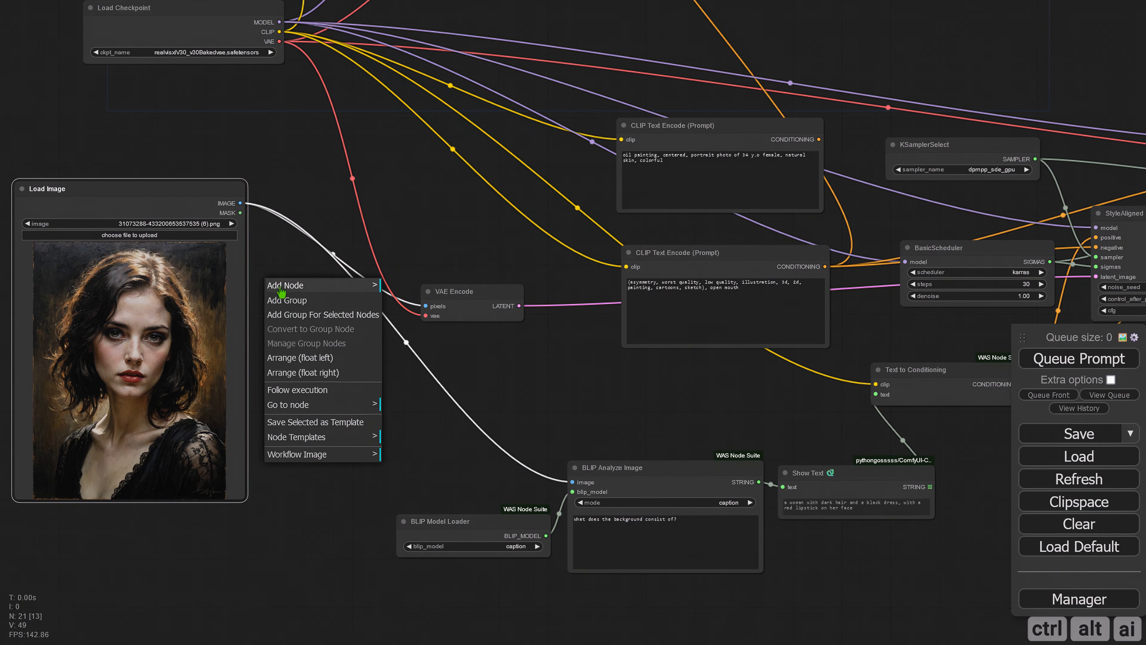
left_click(306, 285)
left_click(414, 383)
left_click(541, 283)
left_click(673, 287)
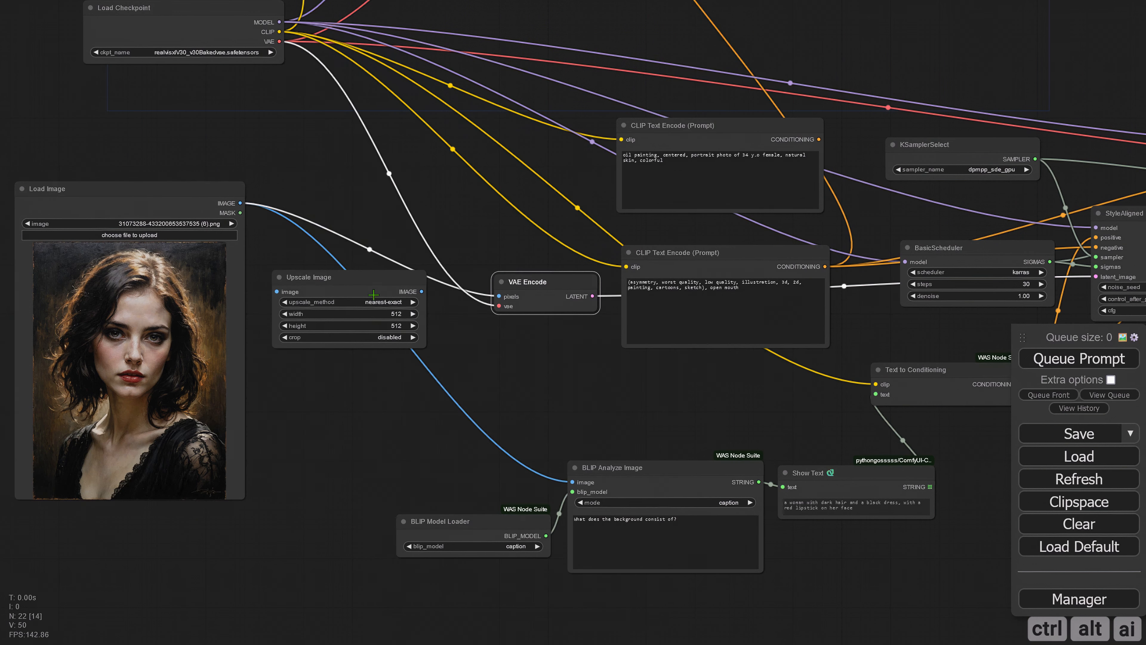
Connect the loaded image to Upscale Image and add a Preview Image node to the upscaler's output
left_click_drag(240, 203, 274, 276)
left_click_drag(360, 232, 292, 250)
left_click_drag(350, 295, 375, 161)
left_click(397, 212)
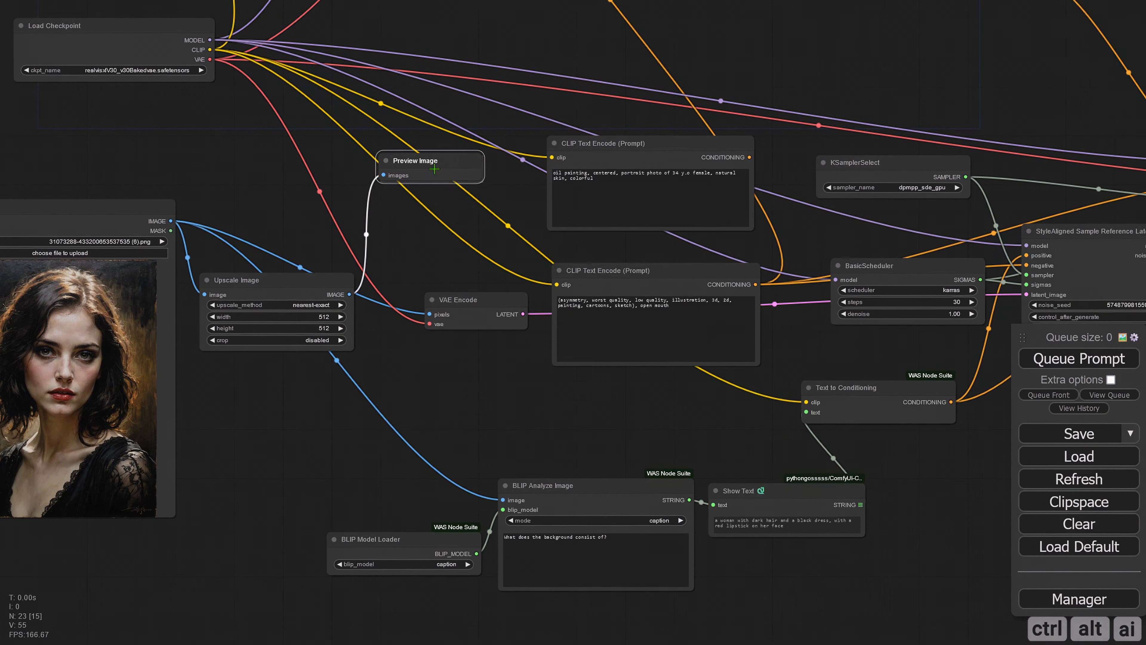
Set Upscale Image to lanczos with width 896 and height 1152, and queue the prompt
left_click_drag(312, 280, 311, 290)
left_click(313, 315)
left_click(325, 380)
key("Return")
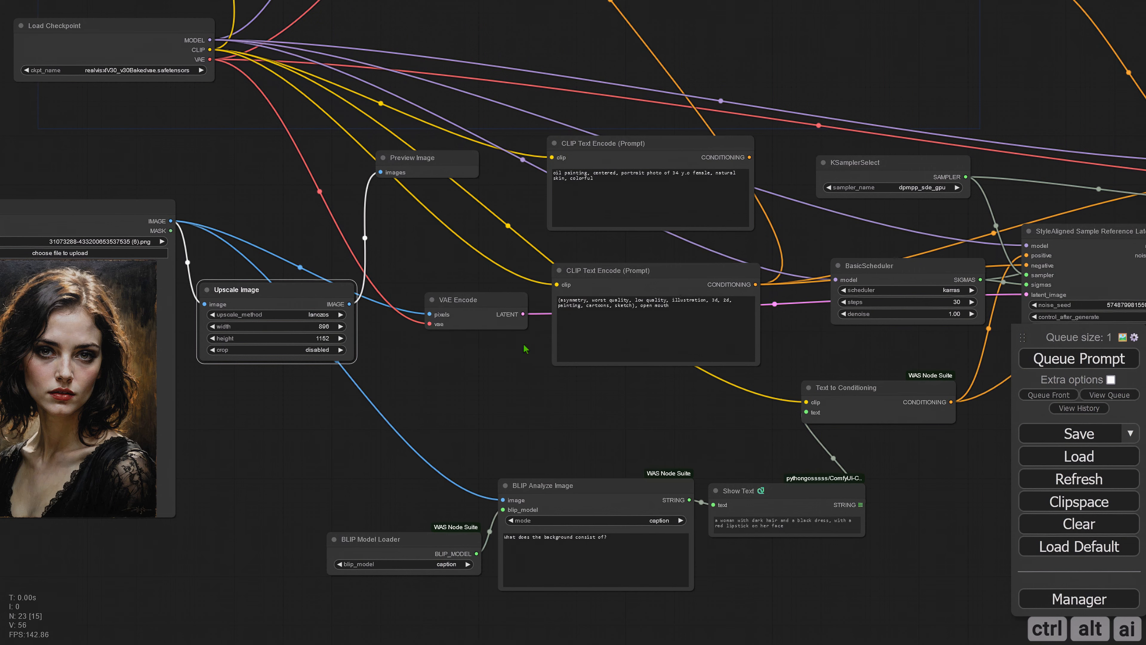
key("ctrl+Return")
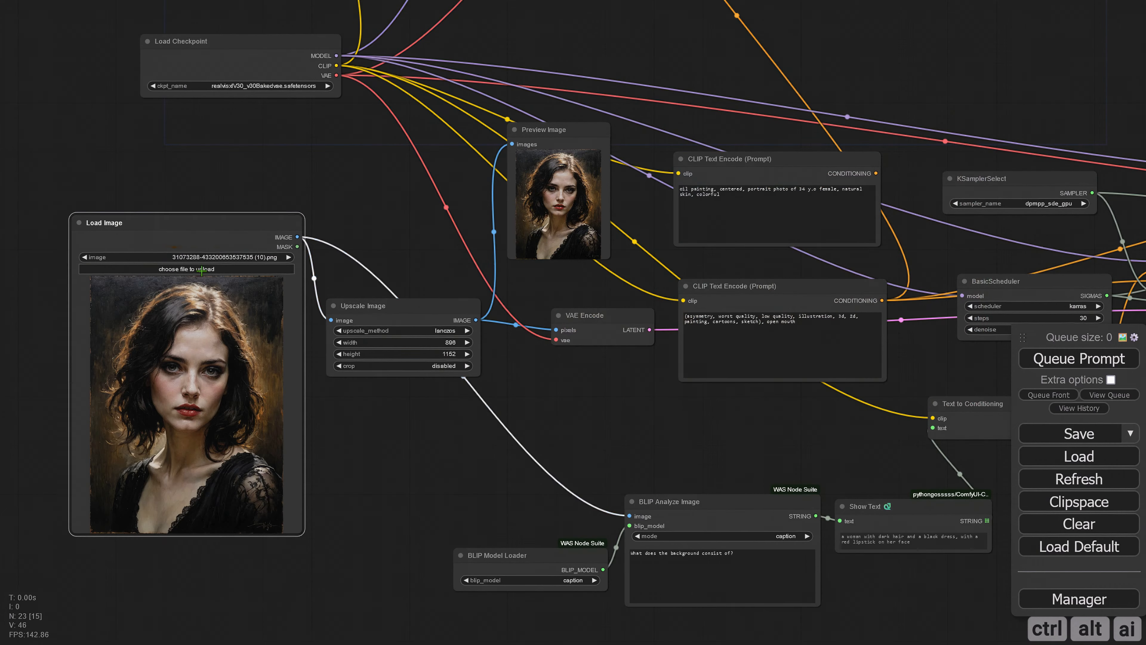
Load the picture of the woman in the floral shirt as reference and set Upscale Image to 1024 by 1024
left_click(251, 268)
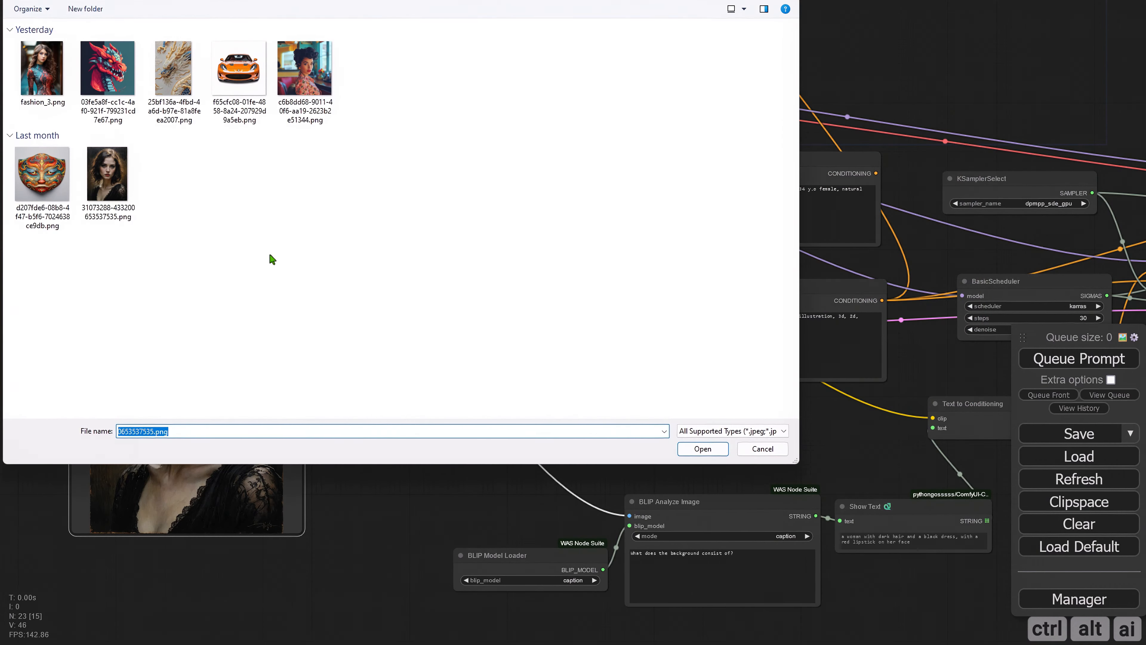
double_click(305, 72)
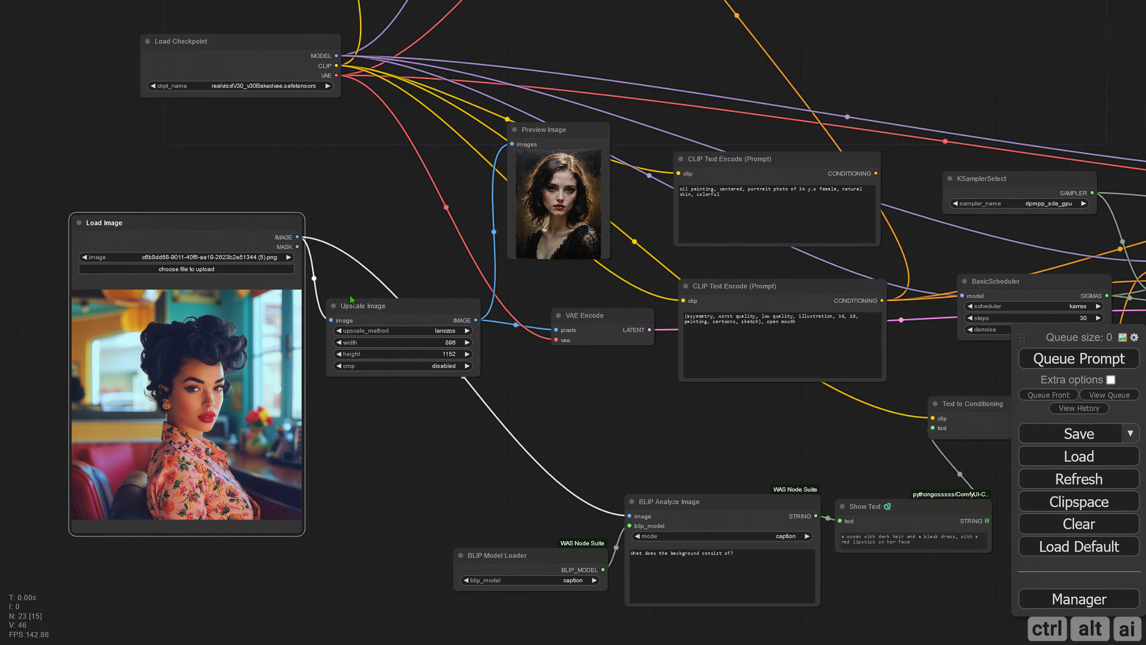
left_click(449, 341)
type("1024")
key("Return")
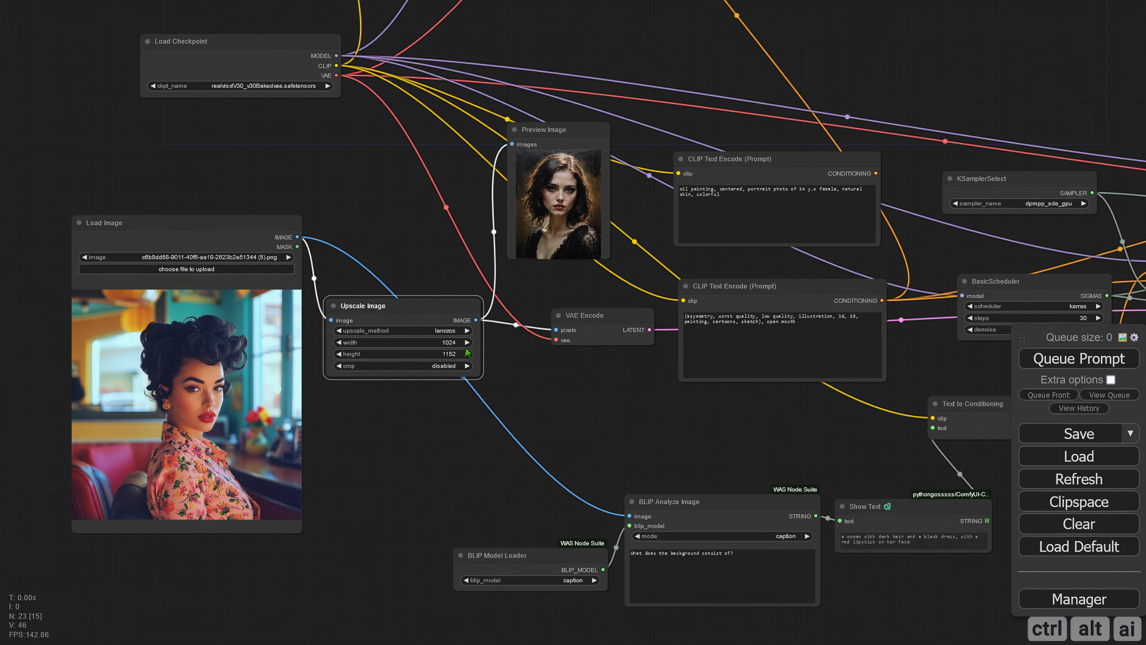
left_click(448, 353)
type("102")
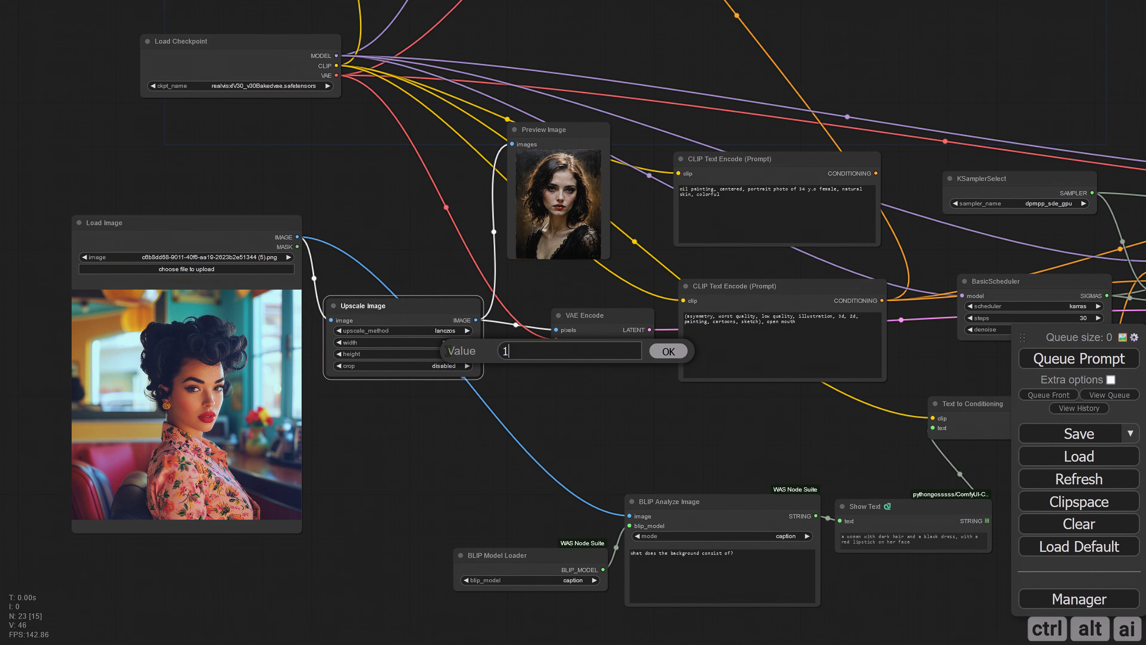
type("4")
key("Return")
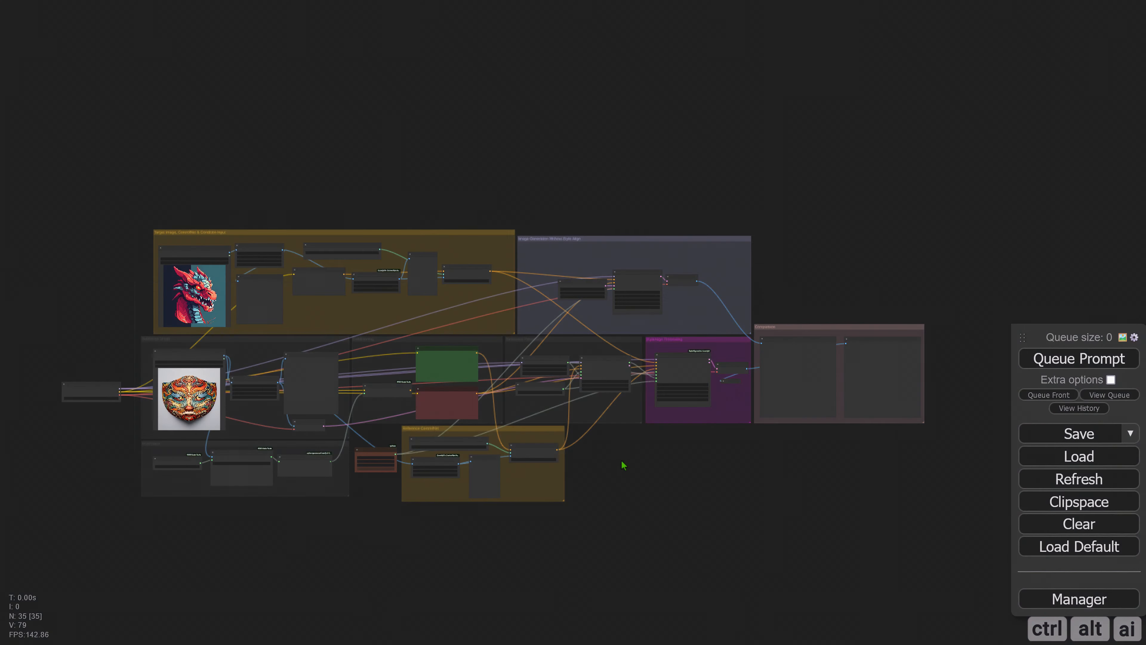
Select the green positive prompt node in the grouped mask workflow to examine its connection to the reference ControlNet
scroll(622, 464, "up", 10)
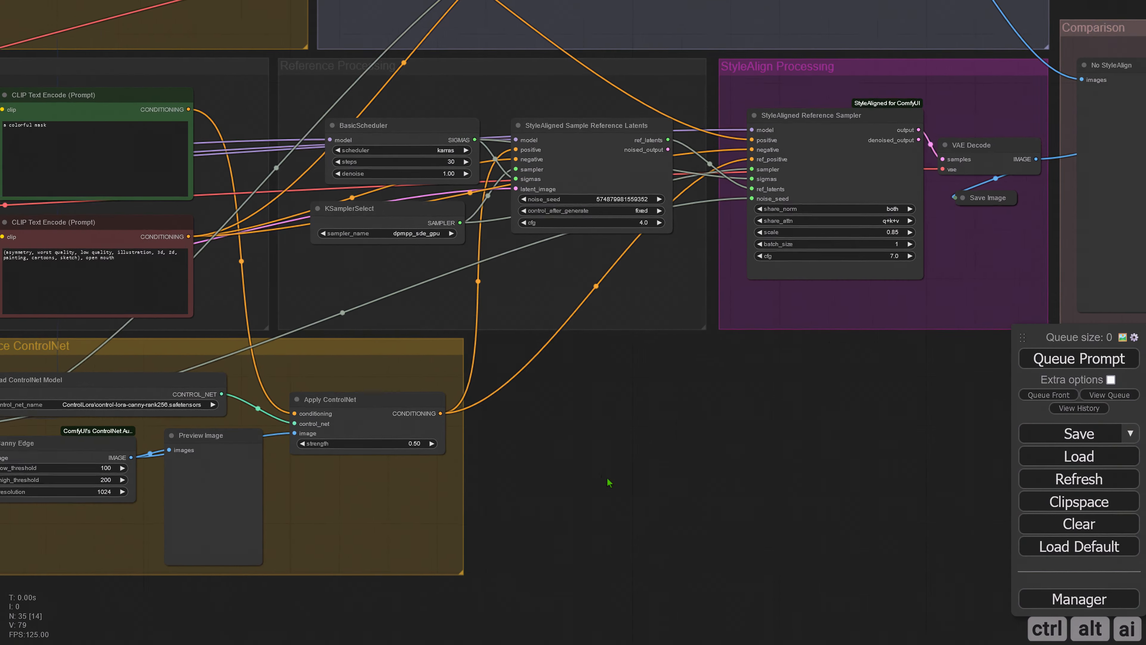
left_click_drag(609, 482, 642, 543)
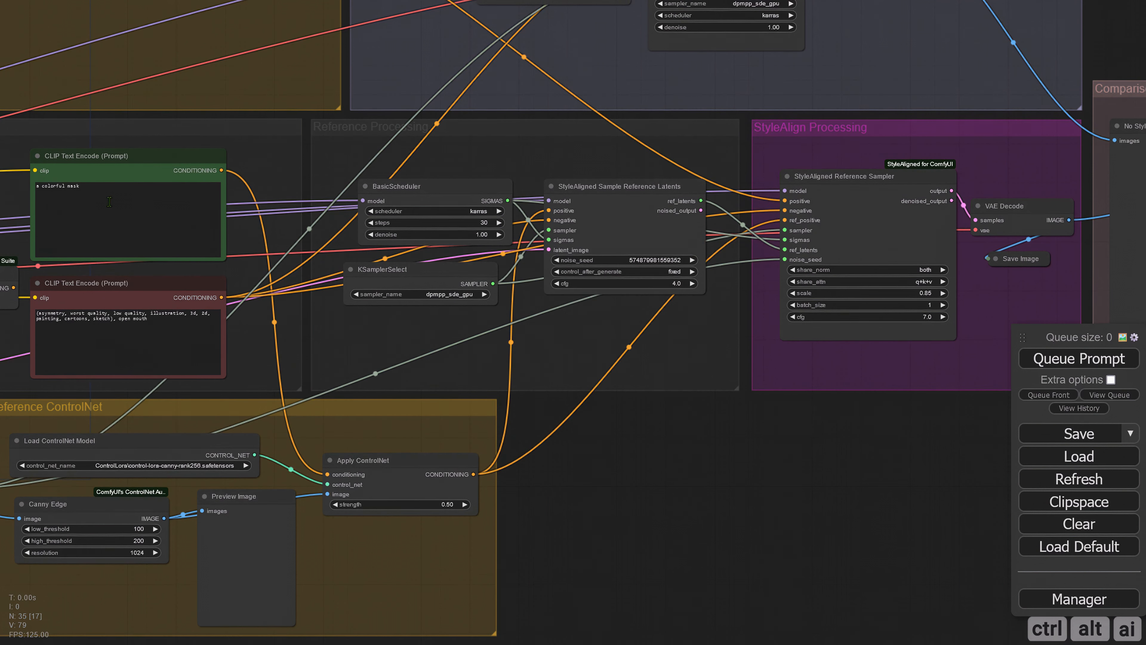
left_click(100, 166)
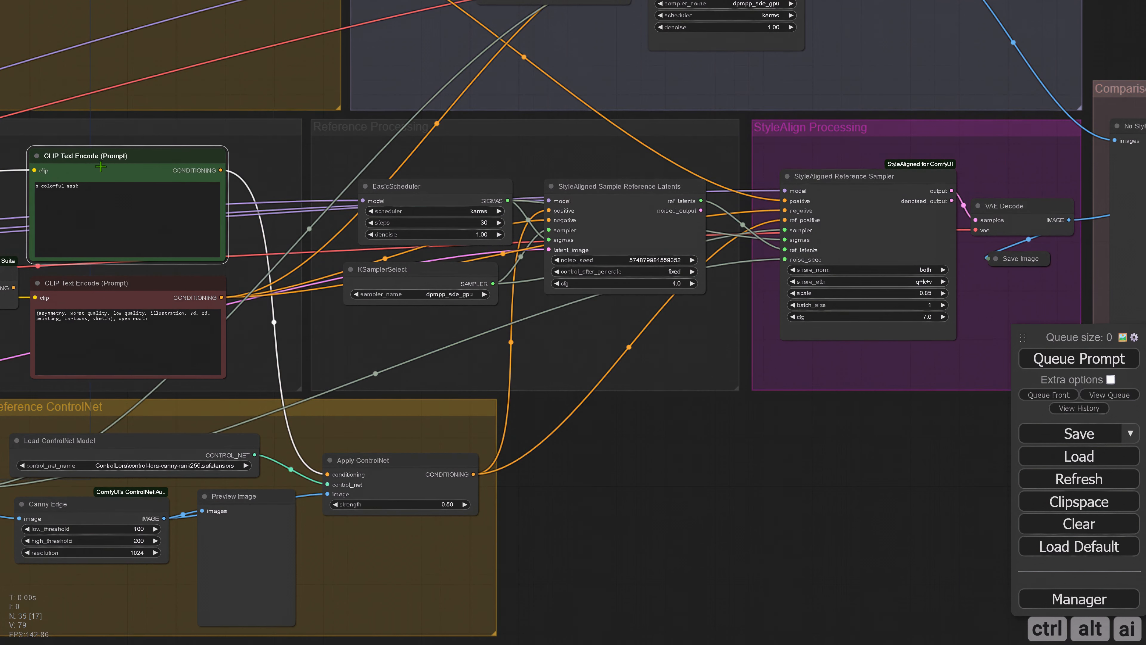
Examine how the prompts, depth and canny preprocessors and ControlNet models feed the Apply ControlNet nodes of the reference and target groups
left_click(407, 468)
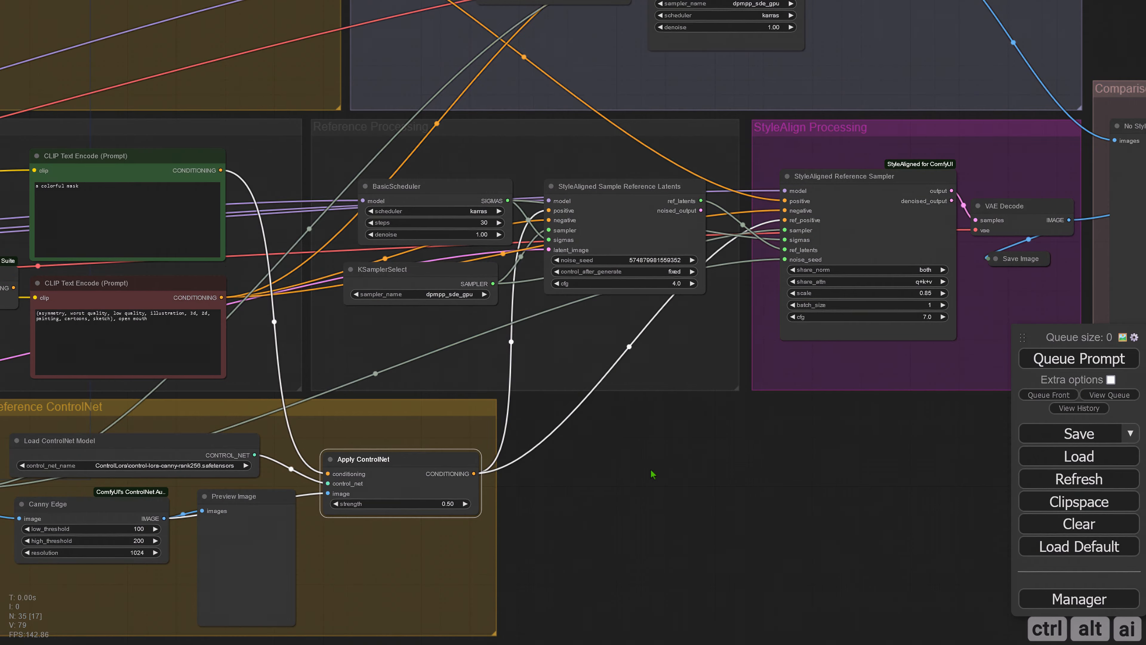
left_click_drag(650, 468, 714, 604)
left_click_drag(450, 220, 611, 354)
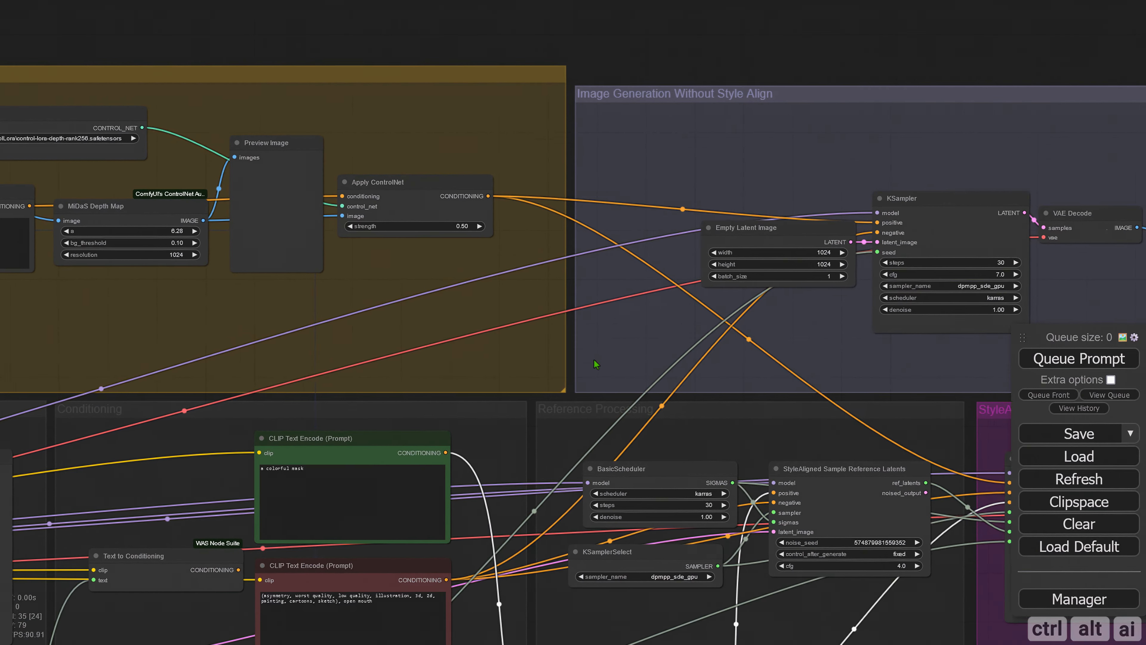
scroll(586, 352, "down", 2)
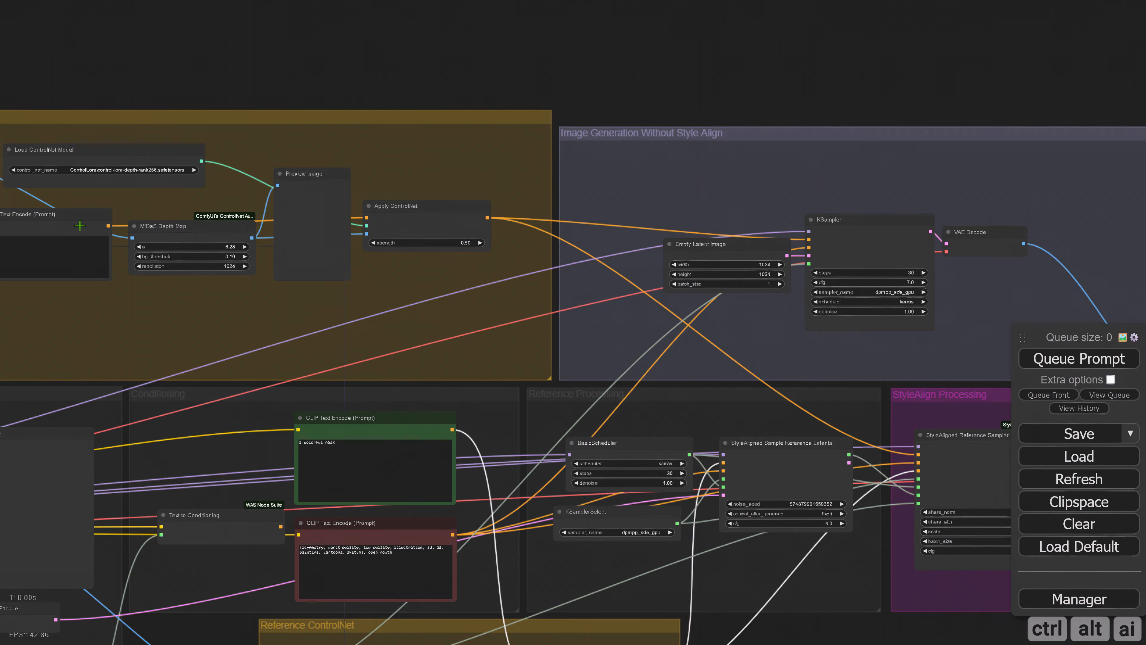
left_click_drag(151, 318, 248, 330)
left_click(137, 229)
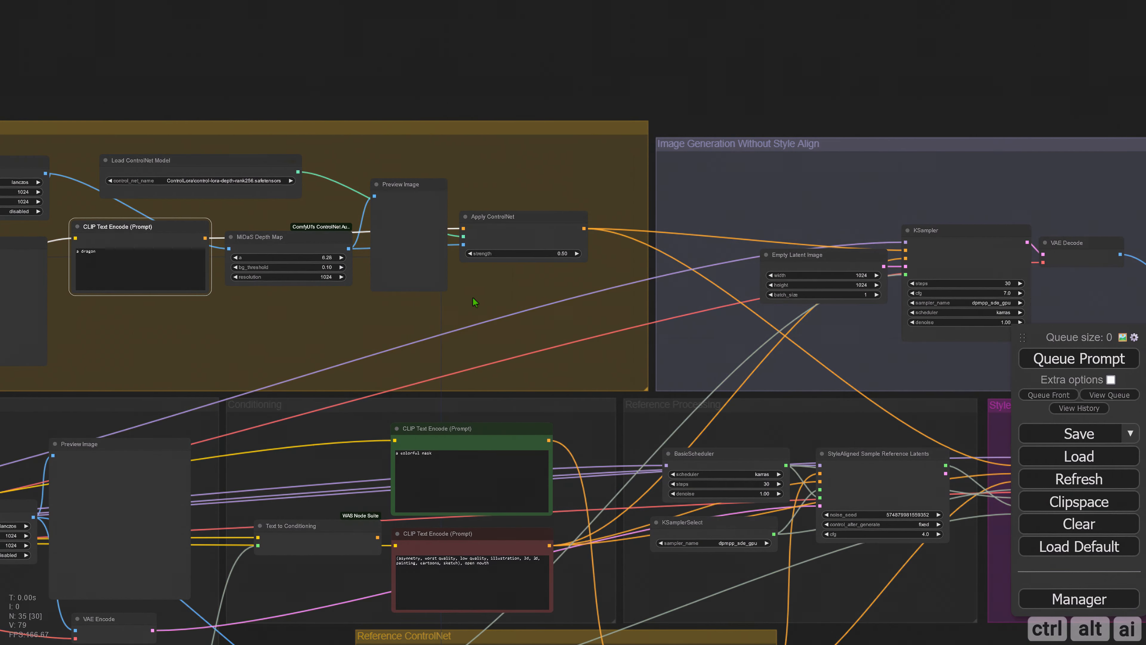
left_click_drag(472, 297, 330, 228)
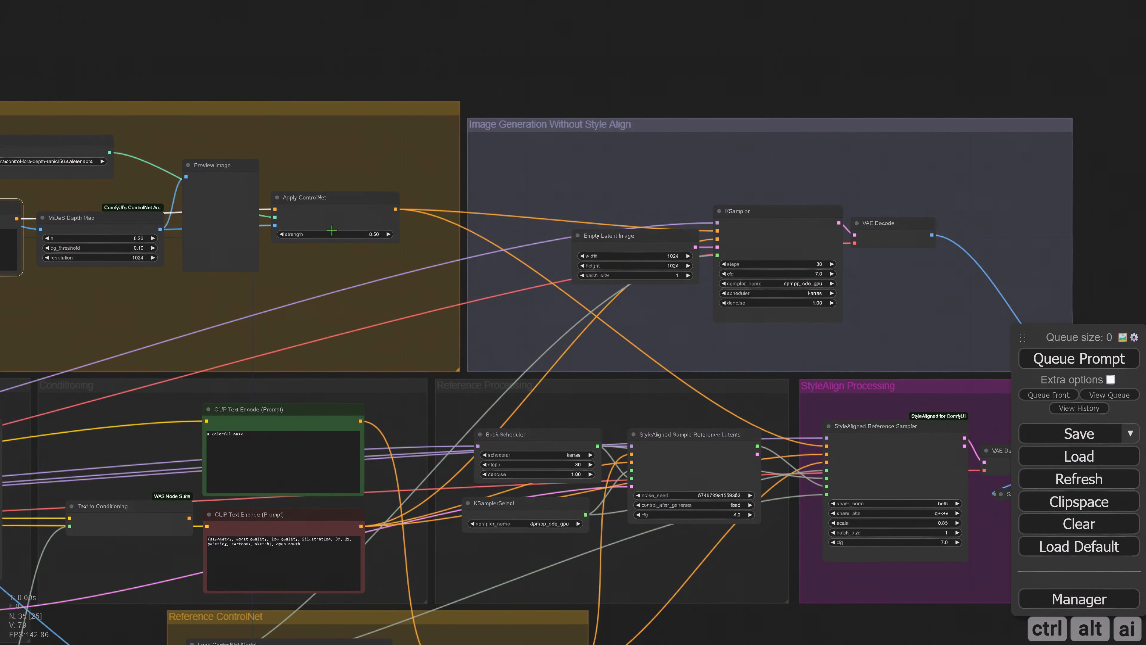
left_click(320, 206)
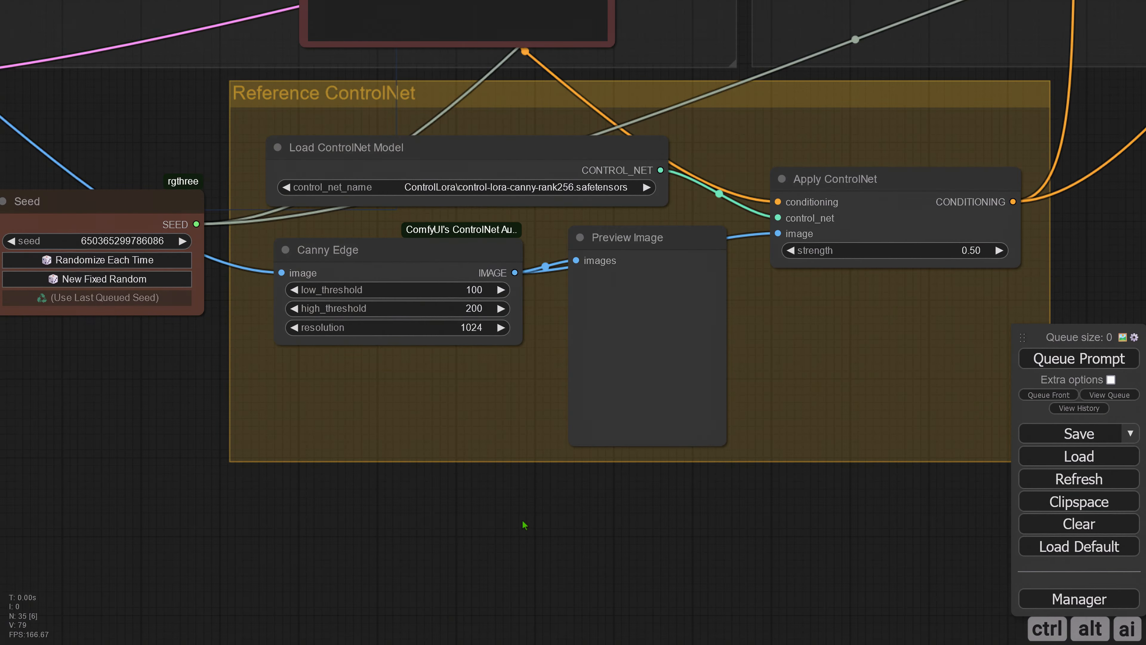
scroll(523, 521, "down", 10)
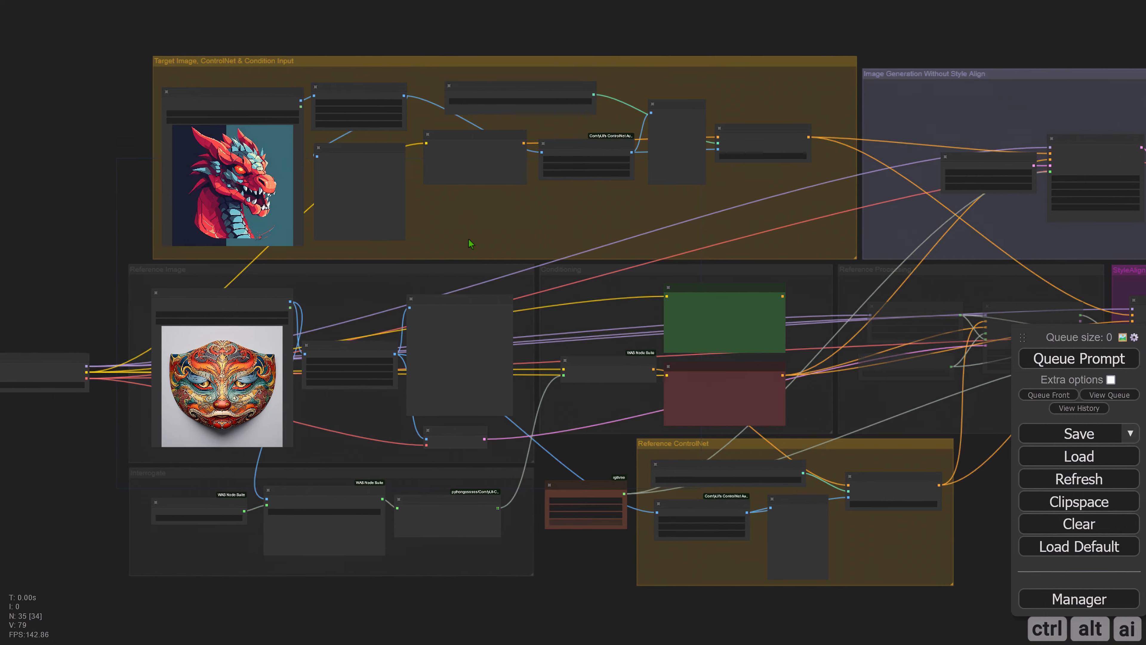
Enter "a dragon" as the prompt in the target image group's CLIP Text Encode node
scroll(514, 274, "up", 8)
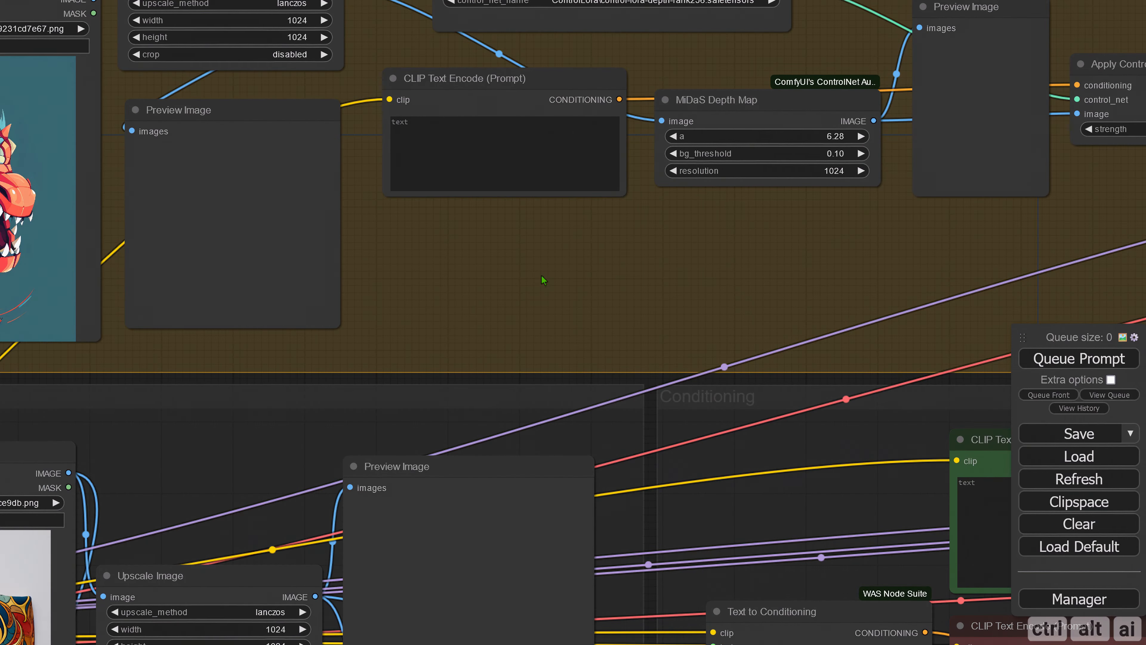
left_click_drag(541, 275, 374, 423)
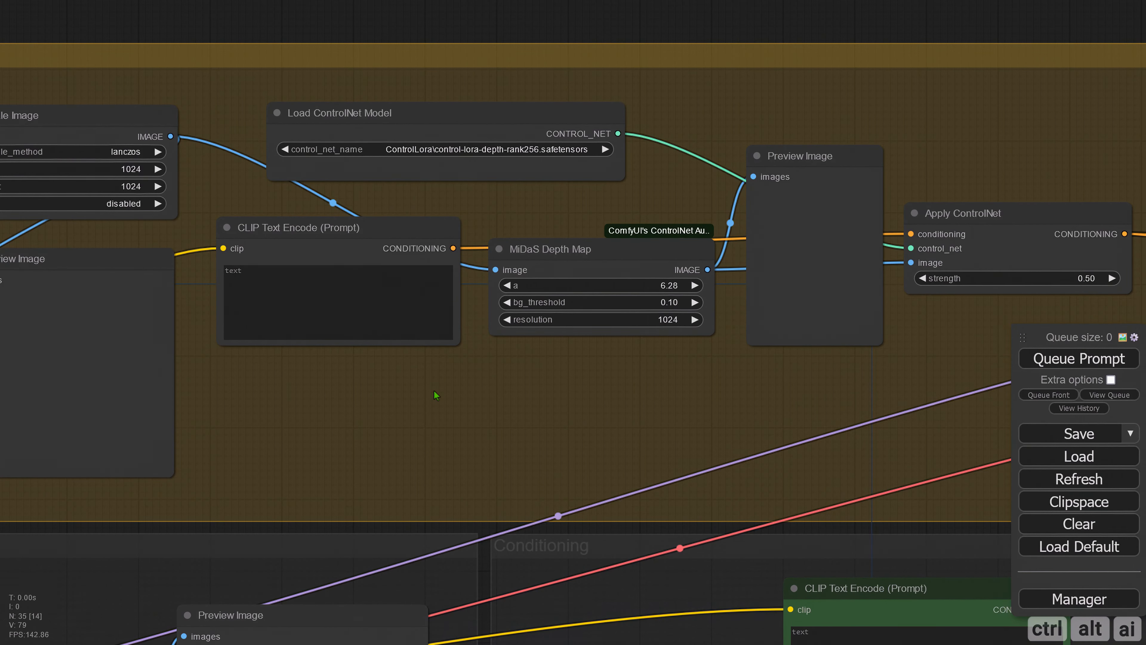
left_click(253, 277)
type("a")
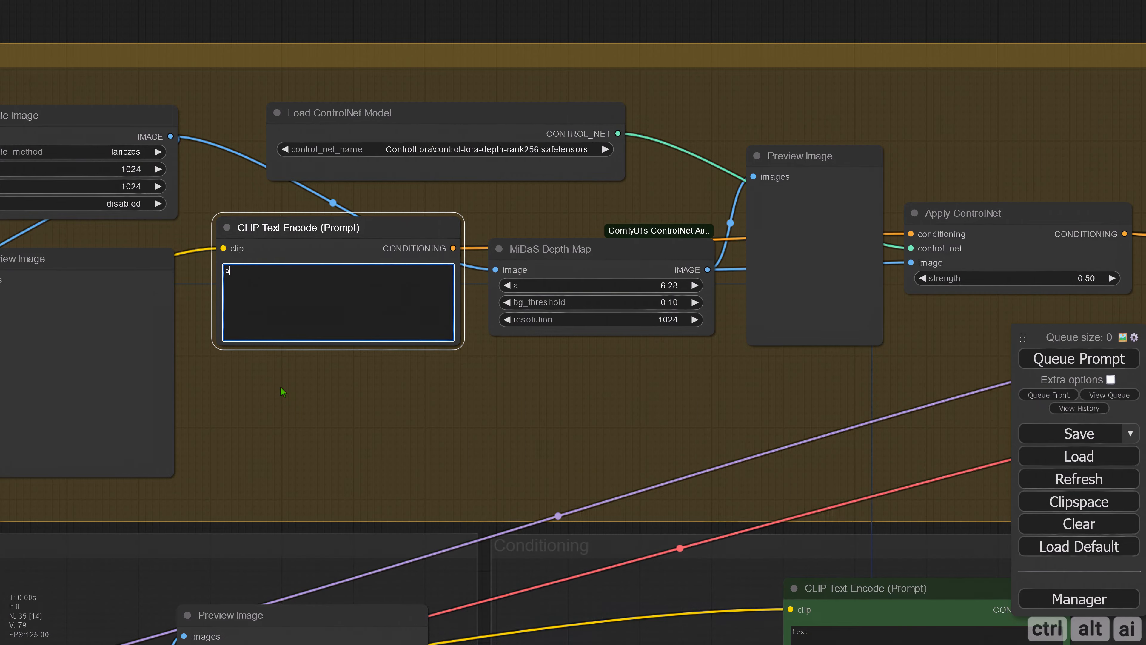
type(" dragon")
left_click(328, 433)
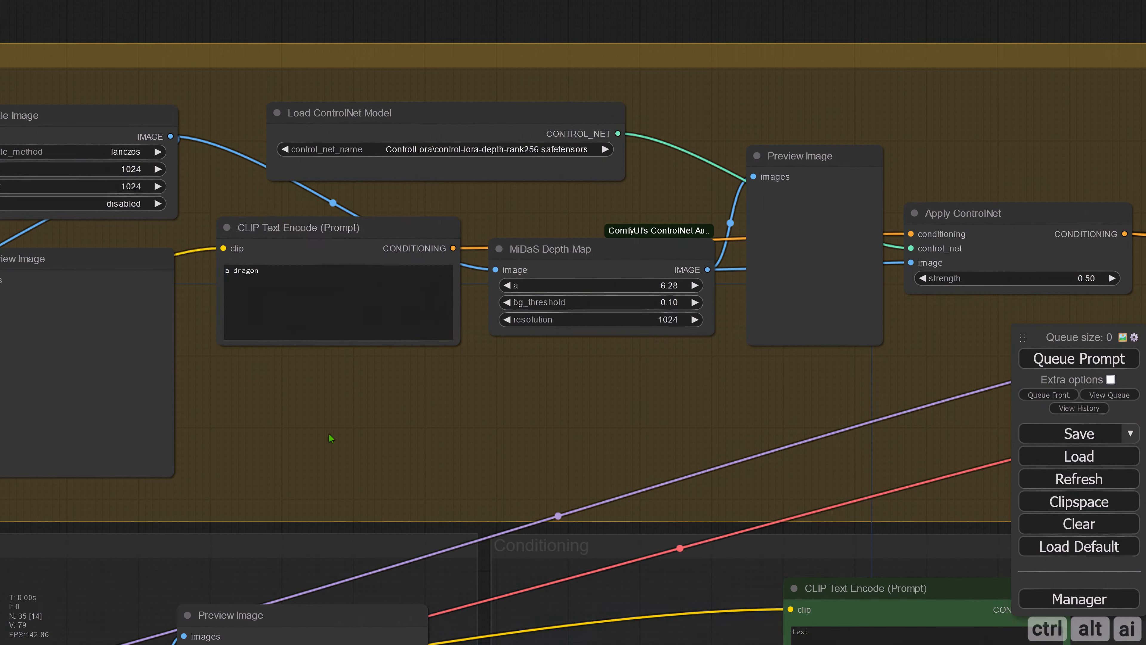
Queue the prompt and inspect the image generated without style alignment in the Comparison group
scroll(439, 421, "down", 9)
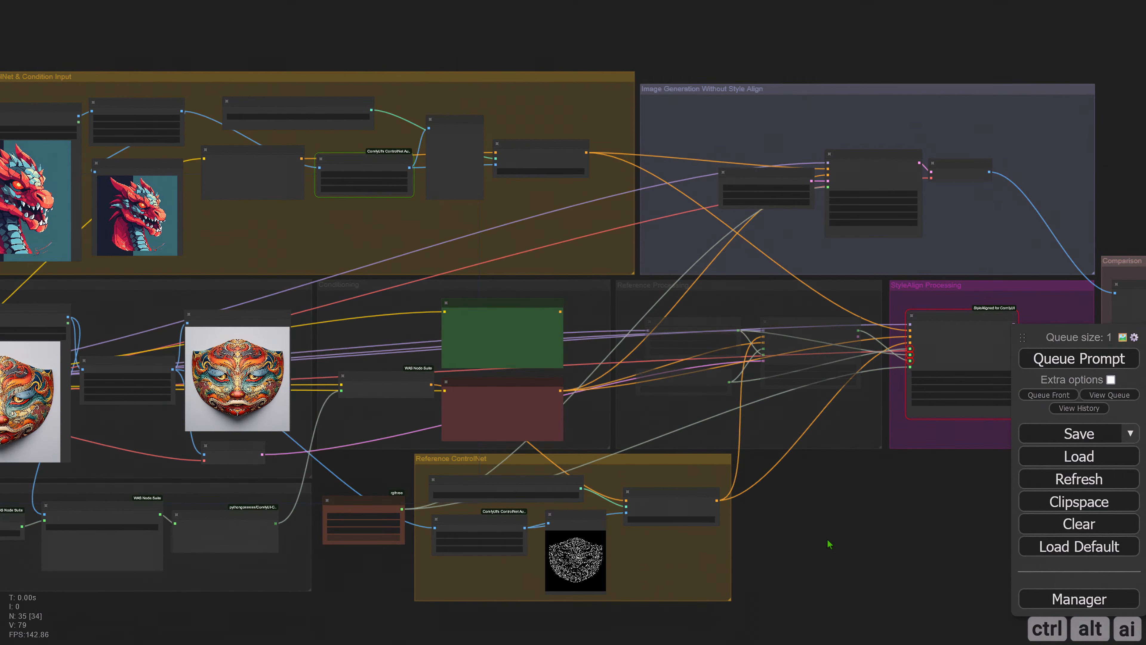
left_click_drag(829, 544, 435, 591)
scroll(436, 582, "up", 4)
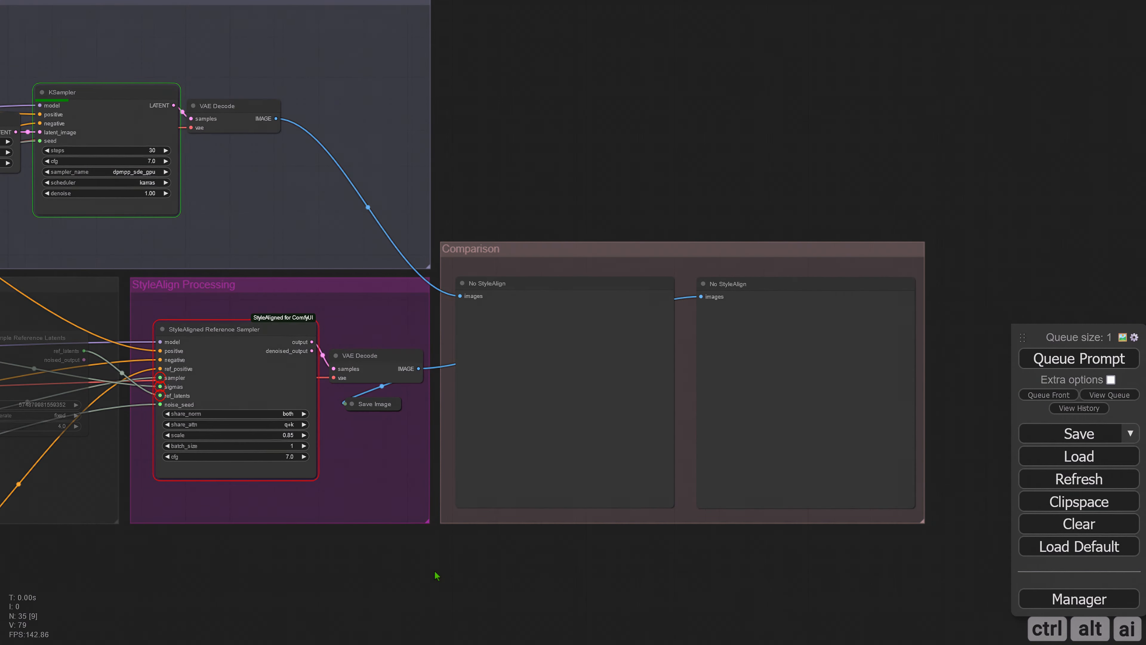
scroll(469, 547, "up", 5)
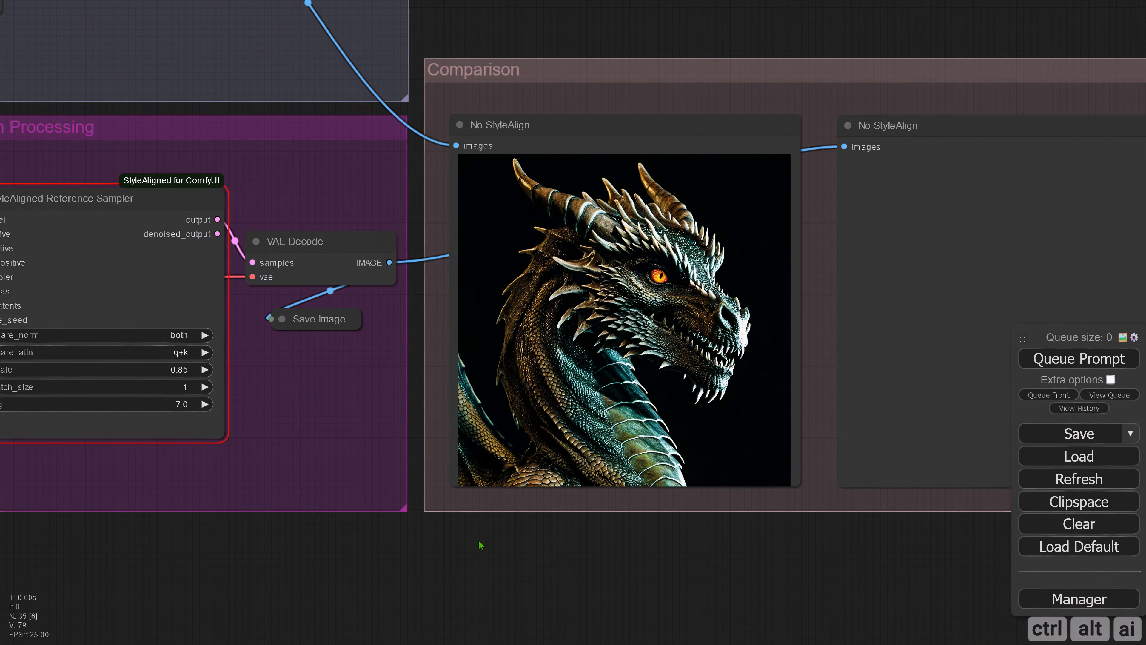
Review the BLIP caption in the Show Text node and select its phrase "a colorful mask"
scroll(458, 551, "down", 11)
left_click_drag(311, 609, 991, 504)
scroll(490, 537, "up", 5)
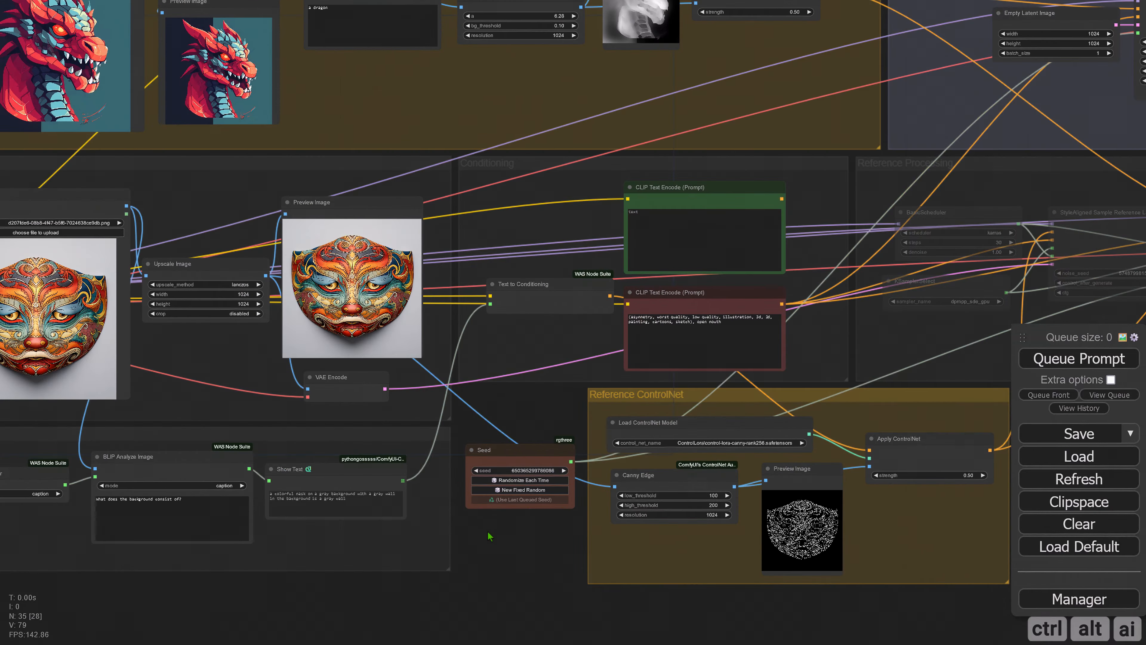
left_click_drag(515, 553, 645, 513)
scroll(395, 550, "up", 9)
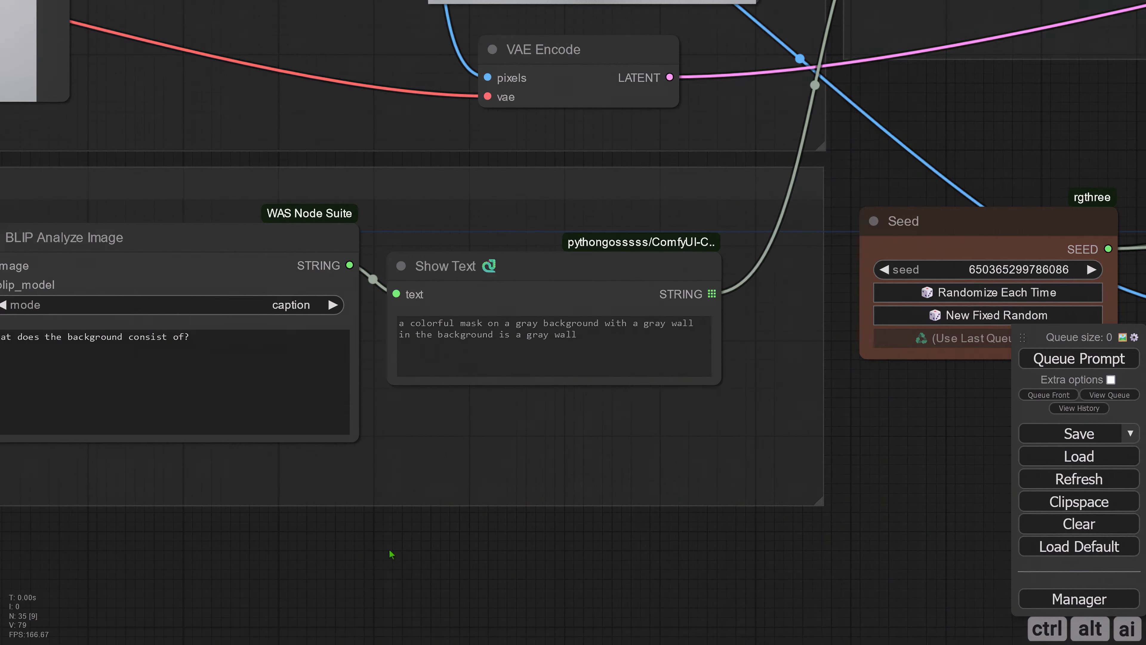
left_click_drag(391, 555, 457, 583)
left_click_drag(604, 379, 476, 350)
left_click(629, 361)
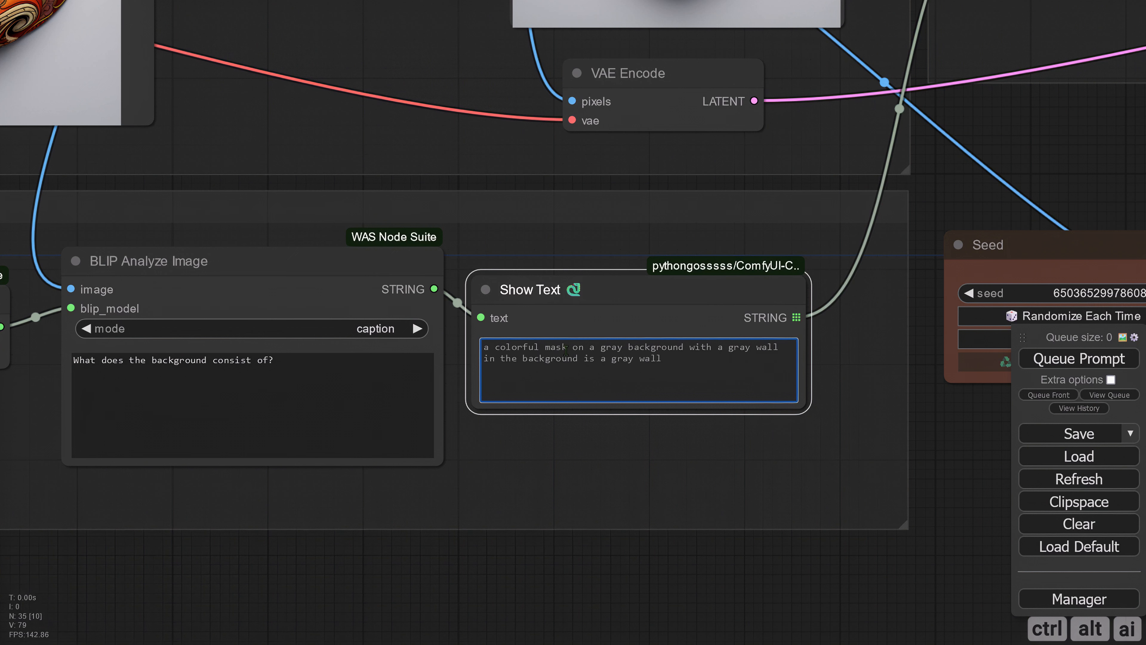
left_click_drag(568, 348, 482, 348)
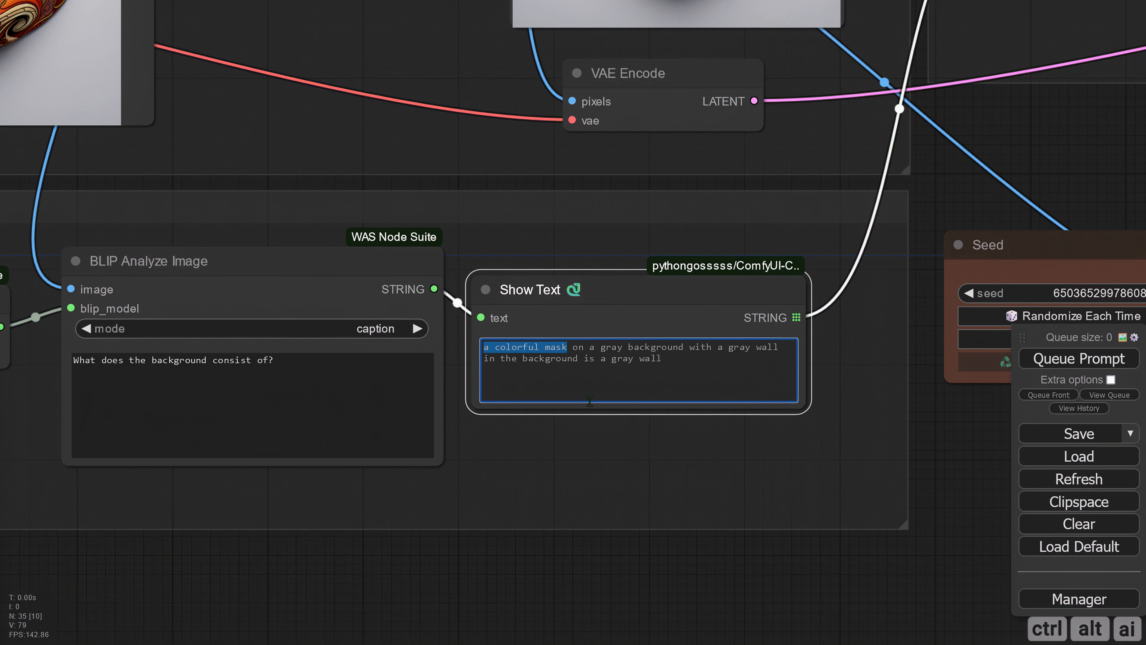
Connect the green prompt node's conditioning to the reference Apply ControlNet and enter "a colorful mask" as its text
scroll(578, 460, "down", 5)
left_click_drag(816, 457, 640, 625)
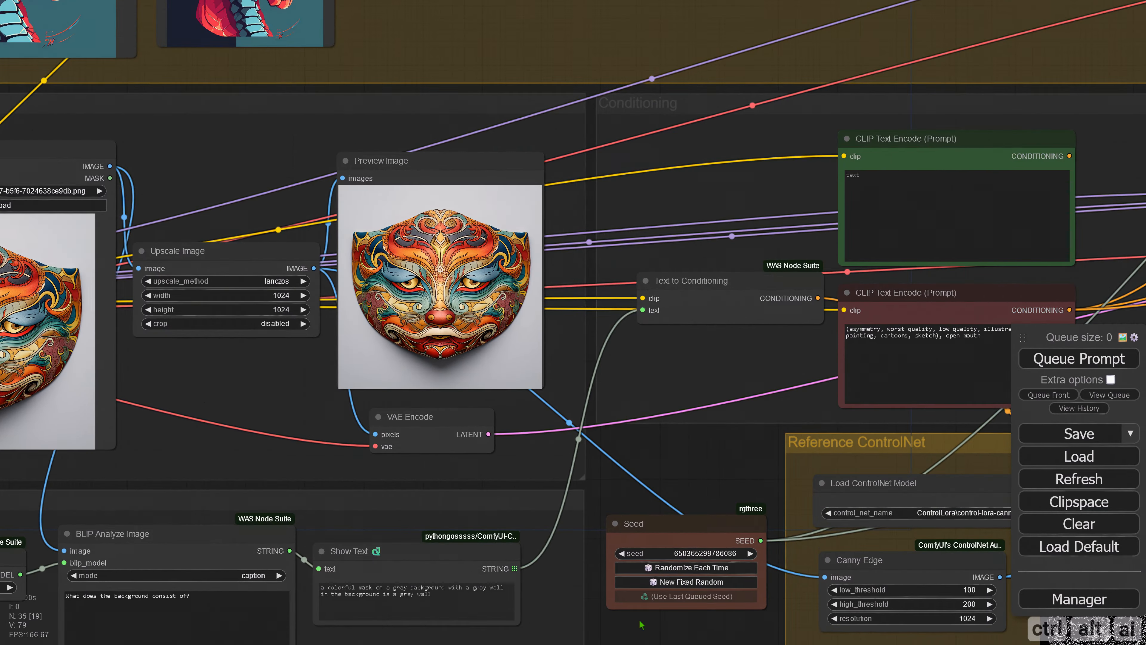
left_click_drag(707, 369, 184, 377)
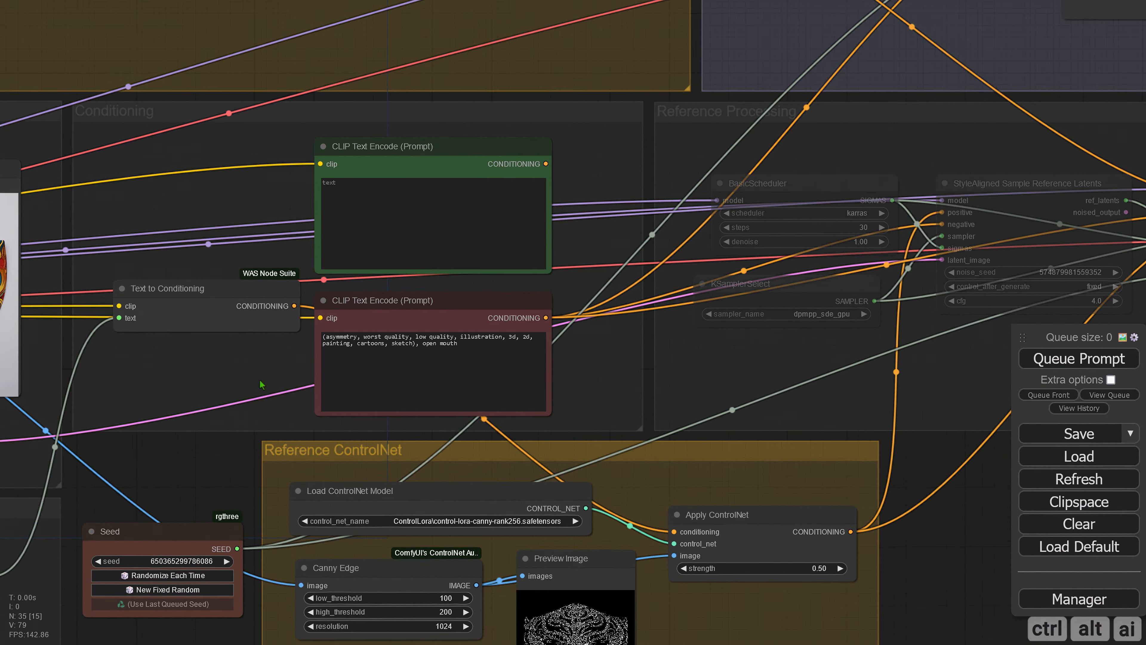
left_click_drag(545, 165, 675, 532)
left_click(352, 253)
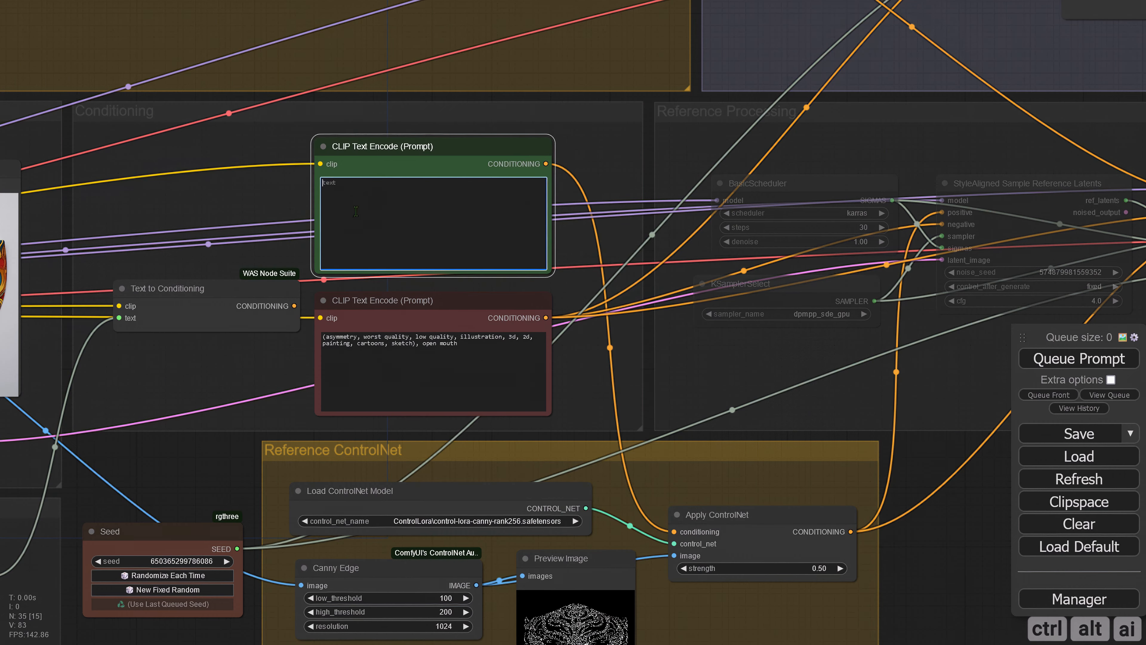
type("a colorful mask")
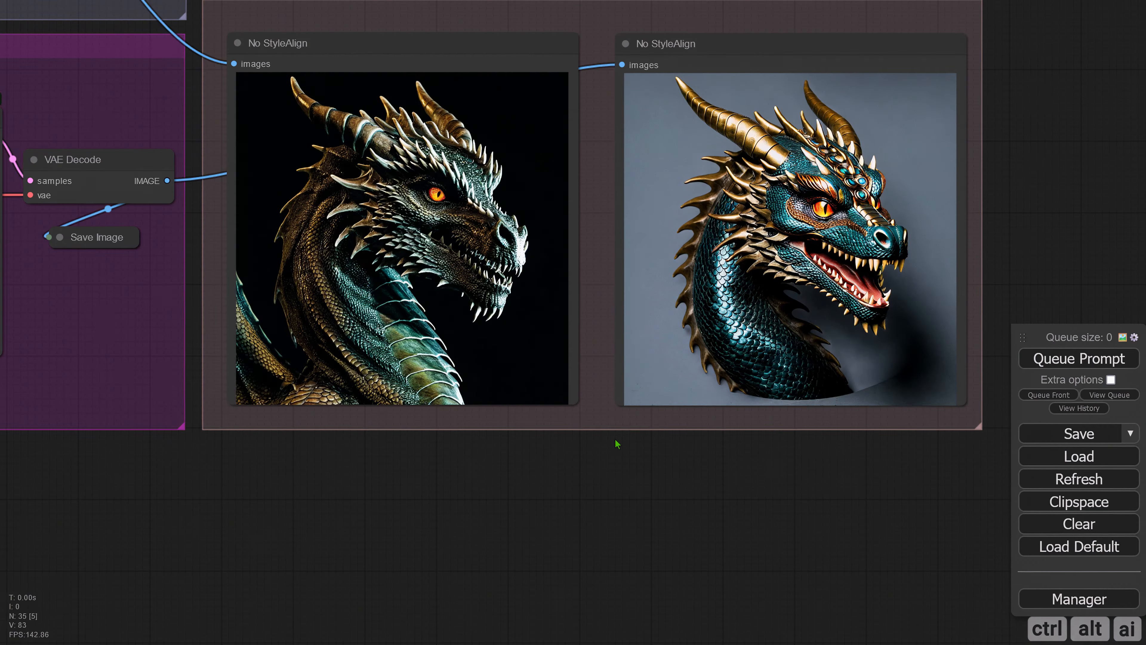
Set share_attn to q+k+v on the StyleAligned Reference Sampler and queue the prompt
scroll(615, 439, "down", 4)
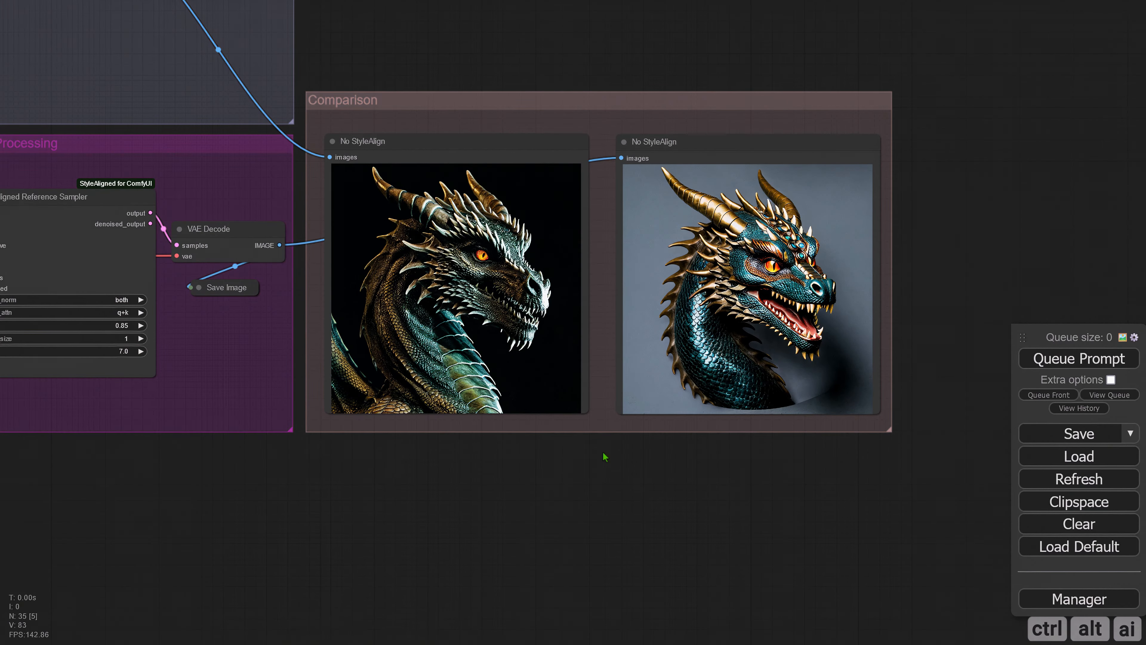
left_click_drag(416, 477, 646, 496)
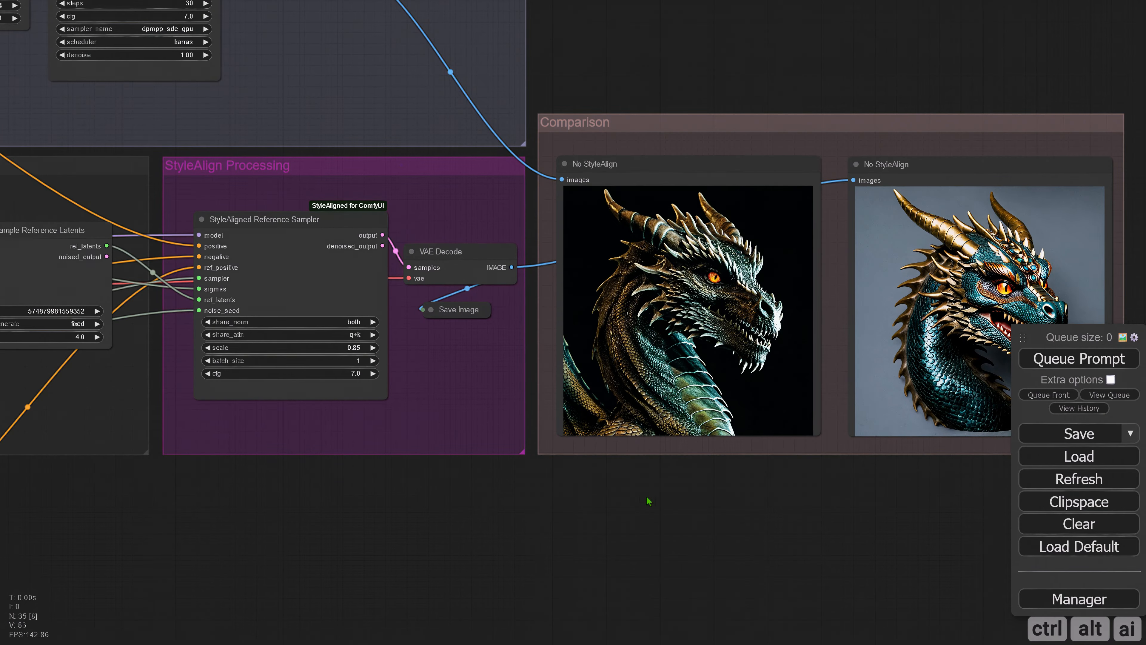
scroll(484, 475, "up", 3)
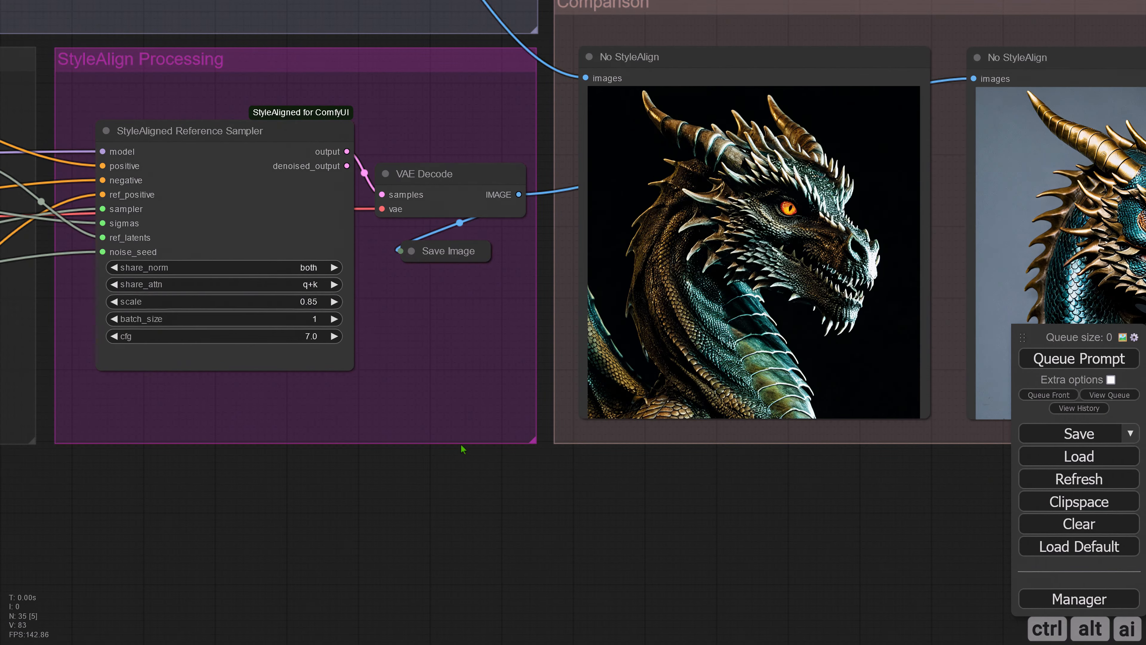
left_click(316, 285)
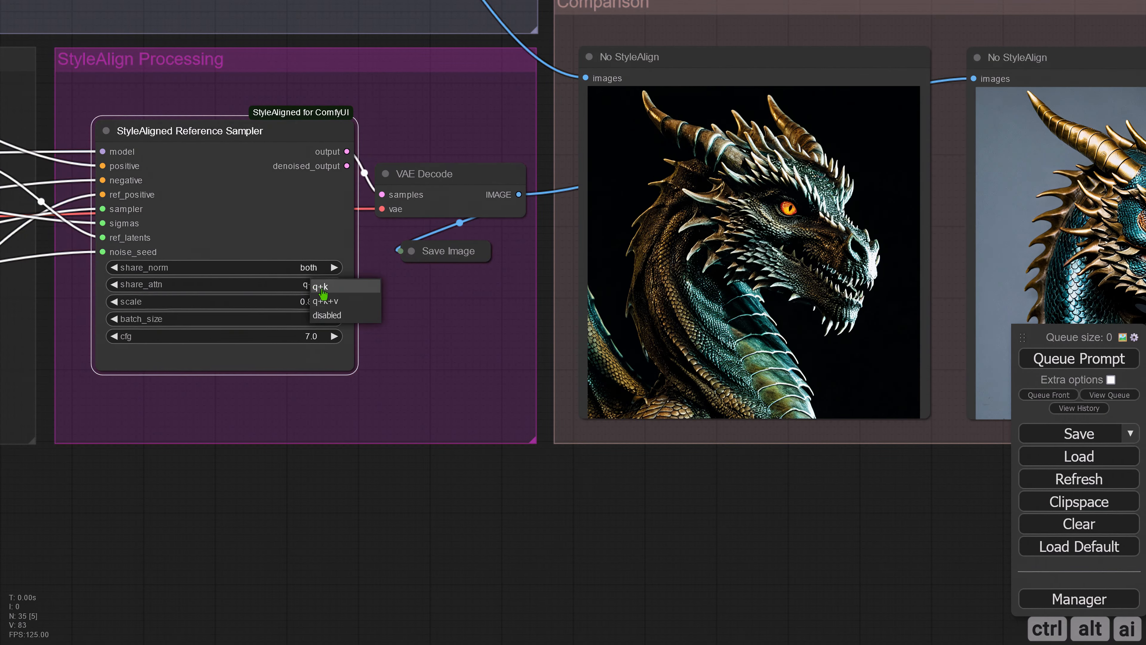
left_click(339, 301)
left_click(1072, 361)
Compare the dragon images generated with and without style alignment in the Comparison group
scroll(831, 472, "down", 4)
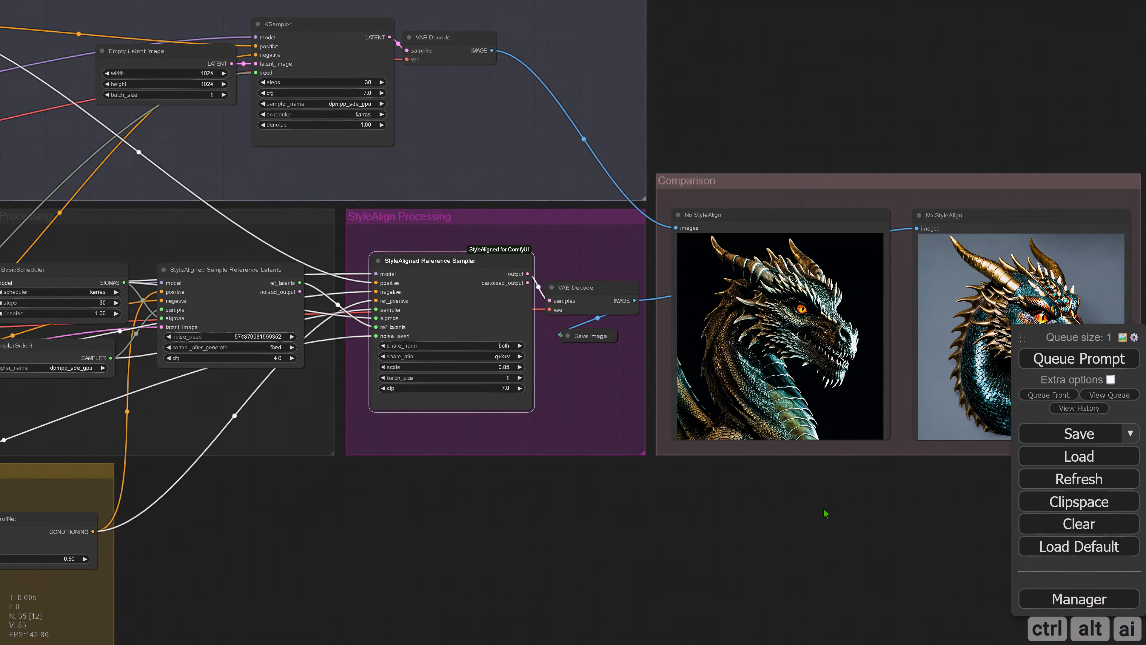
left_click_drag(824, 508, 668, 502)
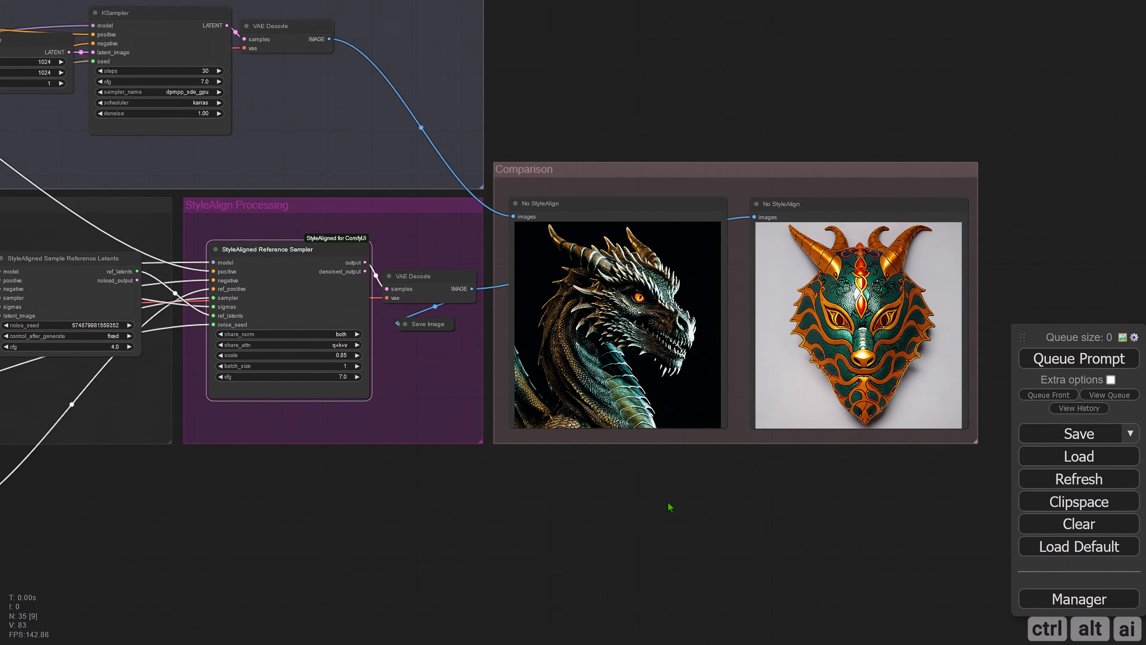
scroll(847, 473, "up", 7)
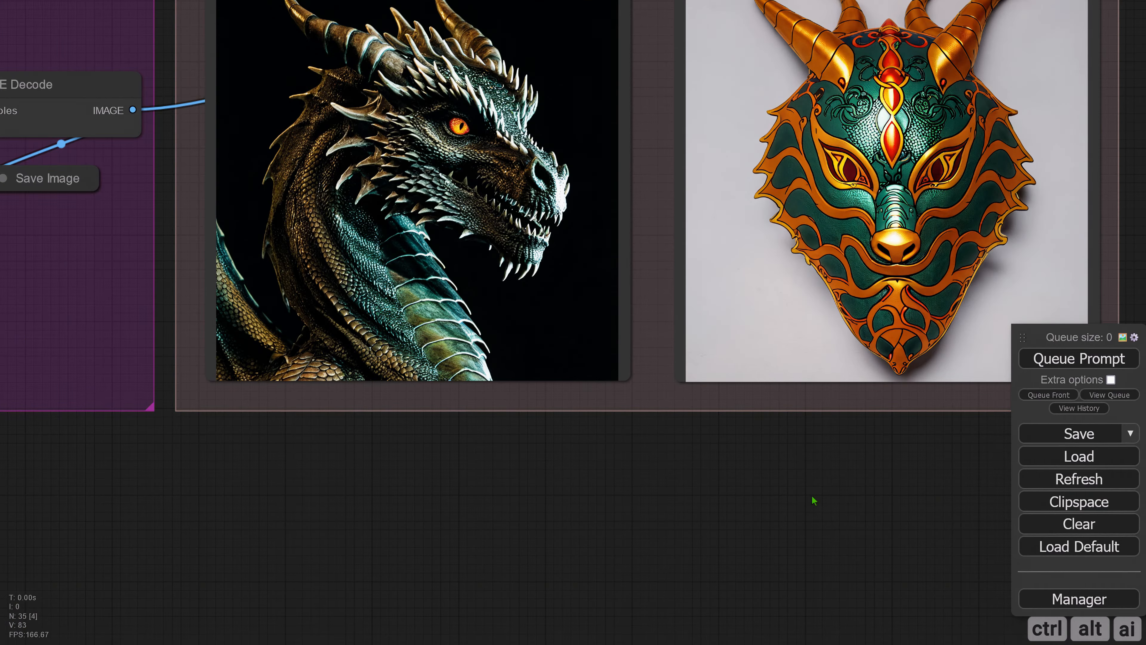
left_click_drag(814, 499, 486, 556)
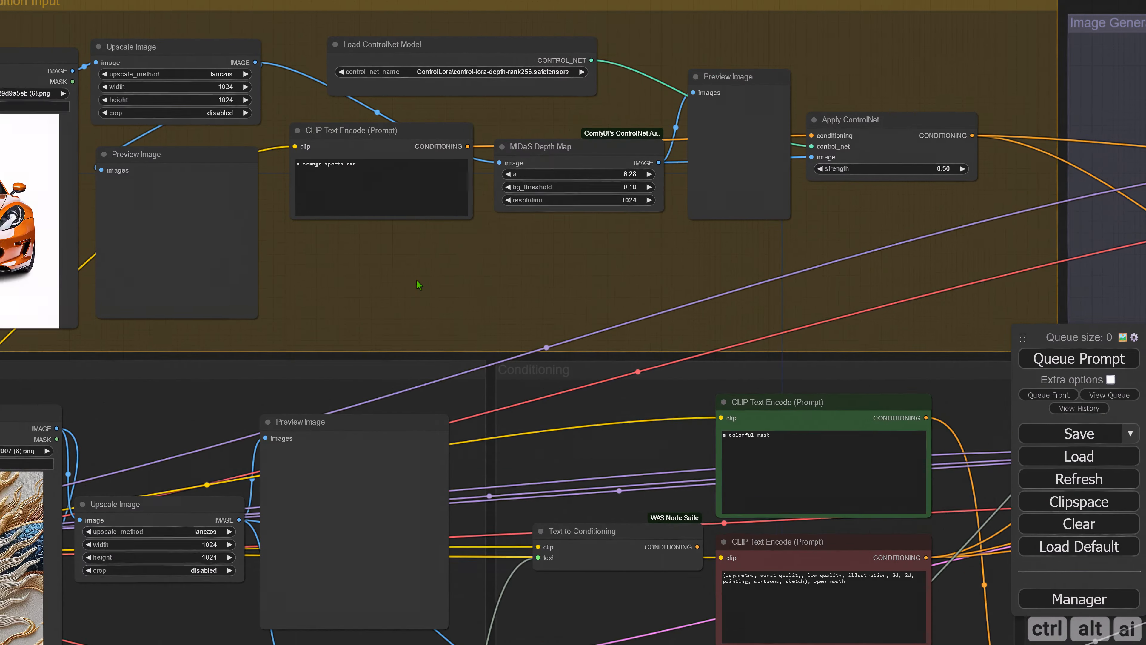
Replace the target group's MiDaS Depth Map with a Canny Edge preprocessor fed by Upscale Image, and open the ControlNet model choices
scroll(418, 286, "up", 2)
left_click(514, 177)
key("Delete")
double_click(501, 206)
type("canny")
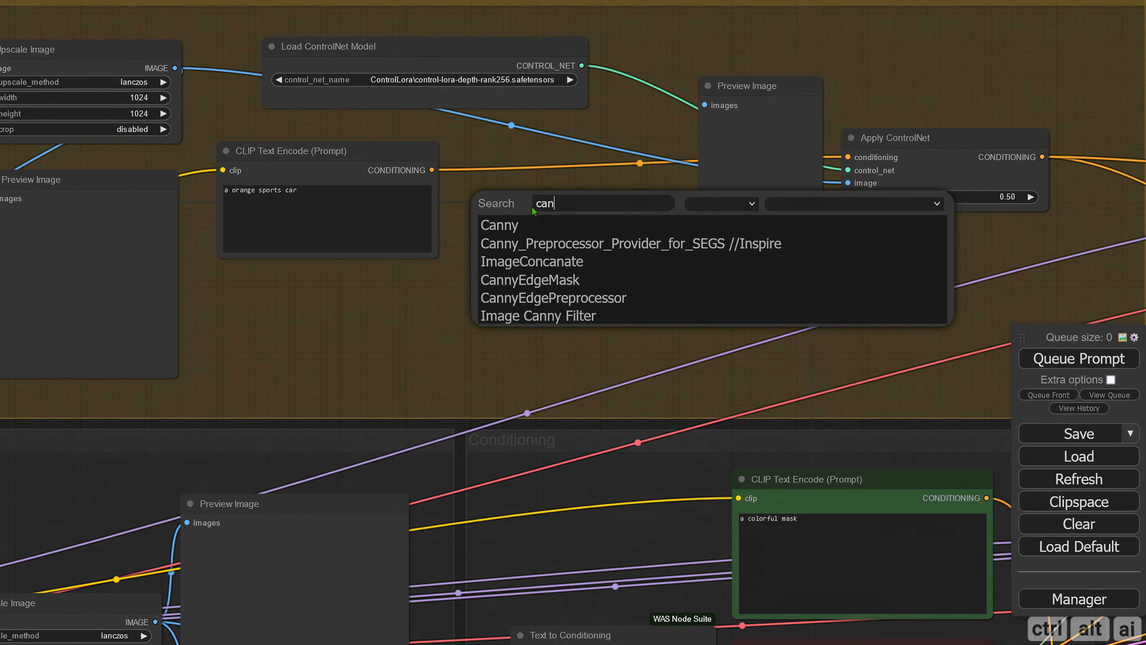
left_click(548, 279)
left_click_drag(175, 69, 476, 225)
left_click(649, 269)
left_click(560, 80)
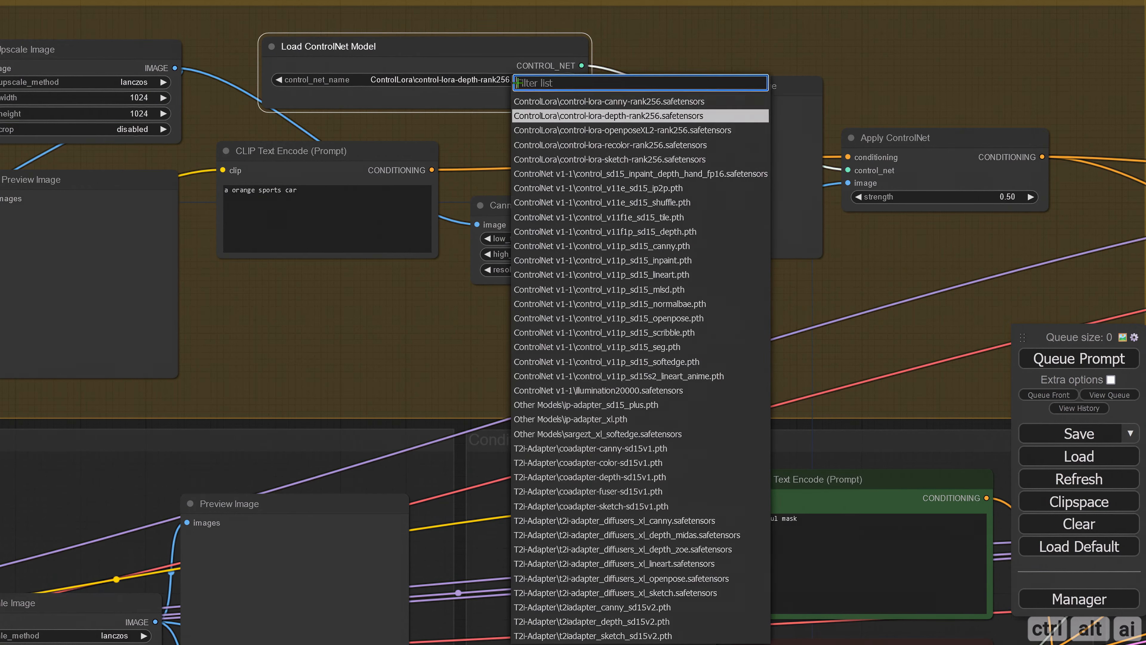
left_click(735, 312)
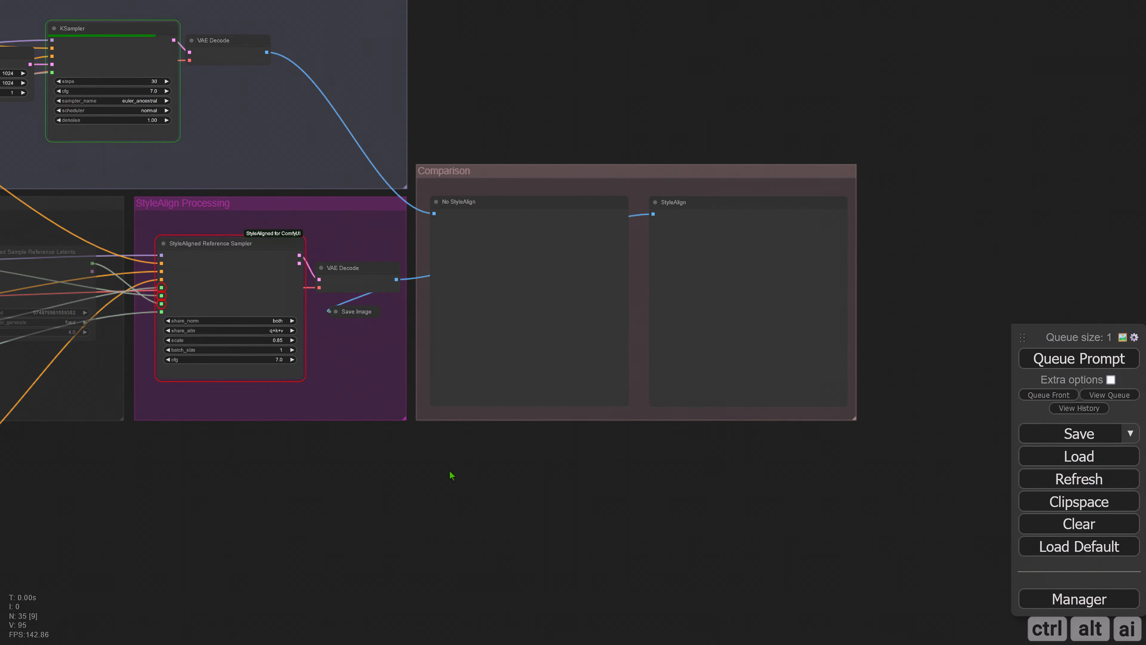
Reactivate the muted nodes in the Reference Processing group
scroll(354, 459, "down", 1)
left_click_drag(354, 459, 494, 538)
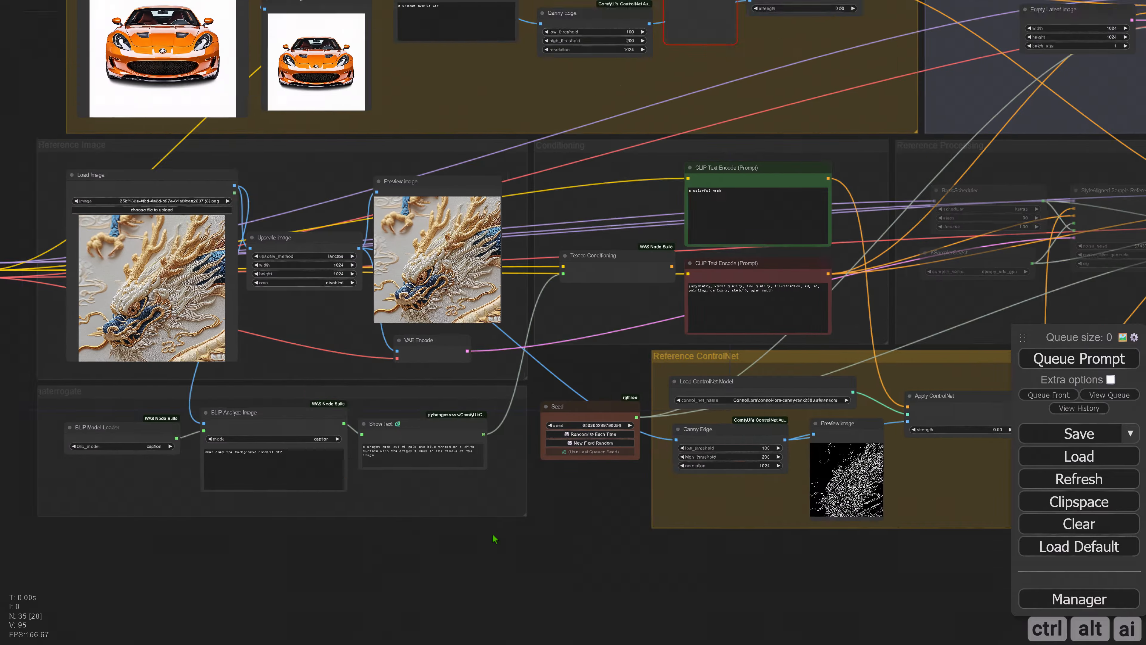
scroll(778, 498, "up", 3)
left_click_drag(778, 498, 220, 552)
right_click(688, 284)
left_click(718, 446)
Set KSamplerSelect to euler_ancestral and BasicScheduler's scheduler to normal in the Reference Processing group
scroll(719, 450, "up", 4)
left_click_drag(685, 375, 825, 558)
left_click(572, 345)
left_click(596, 363)
left_click(605, 223)
left_click(616, 246)
scroll(727, 447, "down", 4)
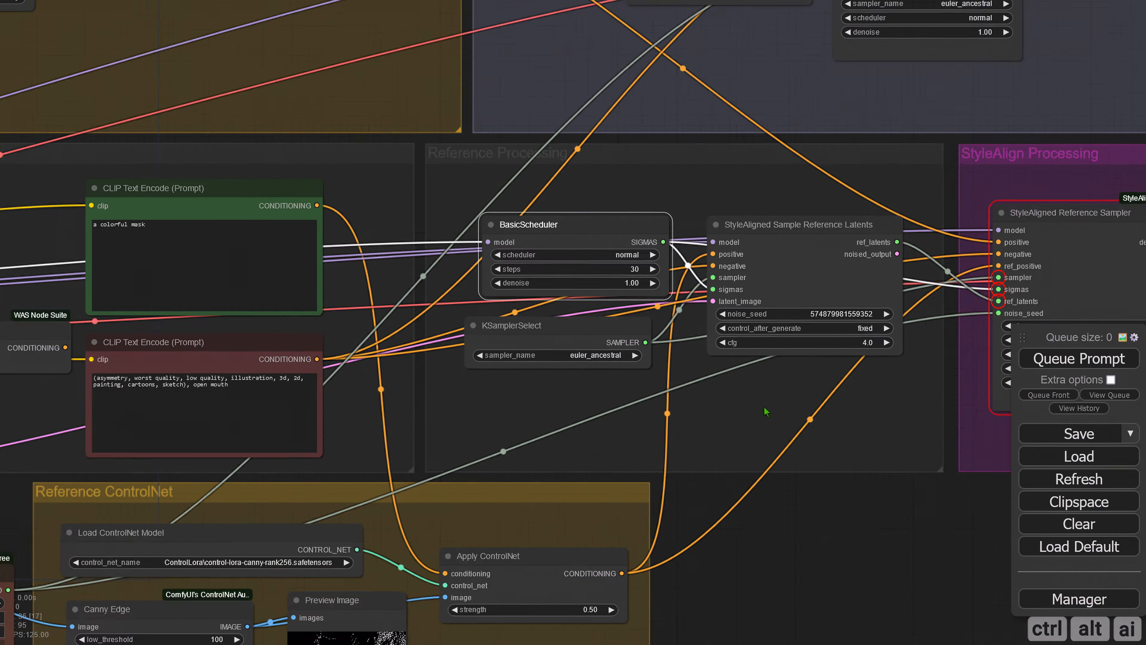
Inspect the Reference ControlNet's Canny chain and the conditioning nodes, and examine the images in the Comparison group
left_click_drag(658, 492, 986, 409)
scroll(343, 521, "up", 4)
left_click_drag(343, 521, 551, 519)
scroll(310, 521, "down", 4)
mouse_move(351, 448)
left_mouse_down()
mouse_move(824, 445)
mouse_move(913, 412)
mouse_move(344, 447)
left_mouse_up()
left_click_drag(602, 224, 916, 412)
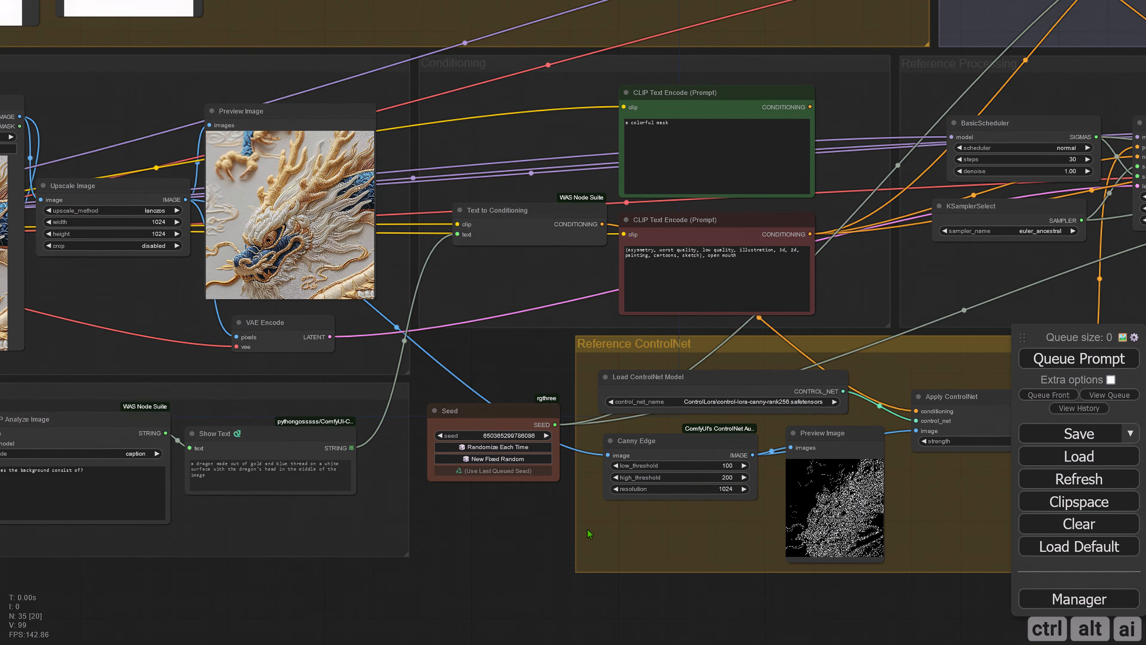
scroll(586, 530, "down", 5)
left_click_drag(586, 529, 343, 537)
left_click_drag(947, 451, 952, 509)
scroll(390, 478, "up", 5)
scroll(499, 493, "down", 3)
left_click_drag(28, 219, 452, 375)
scroll(451, 376, "up", 9)
scroll(533, 381, "down", 6)
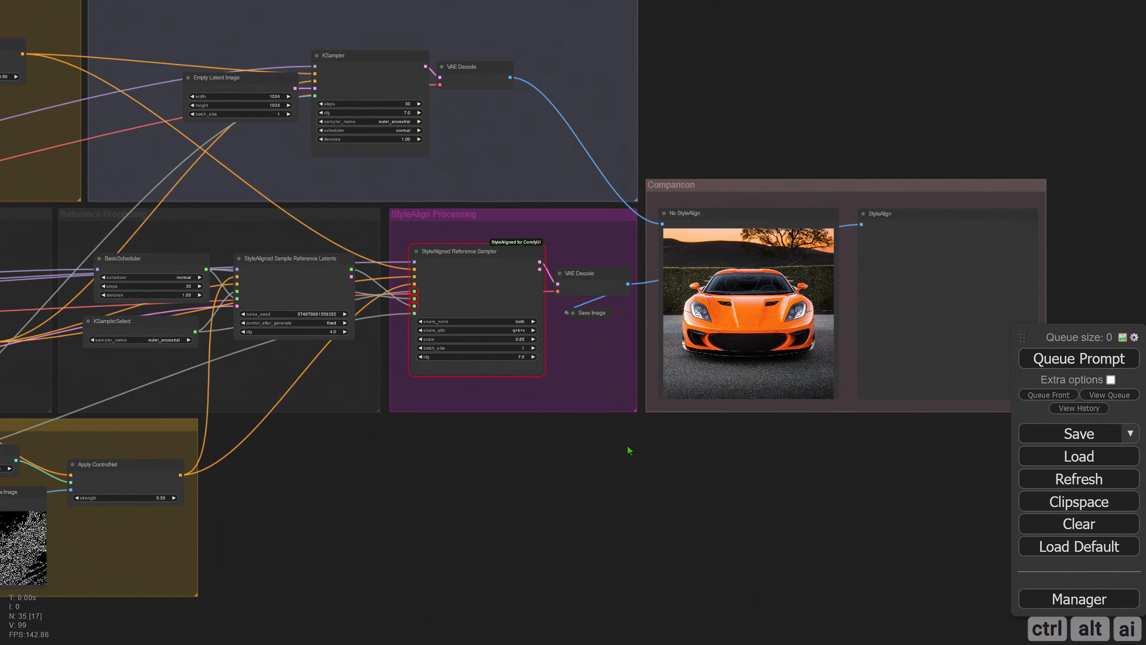
left_click_drag(628, 451, 611, 444)
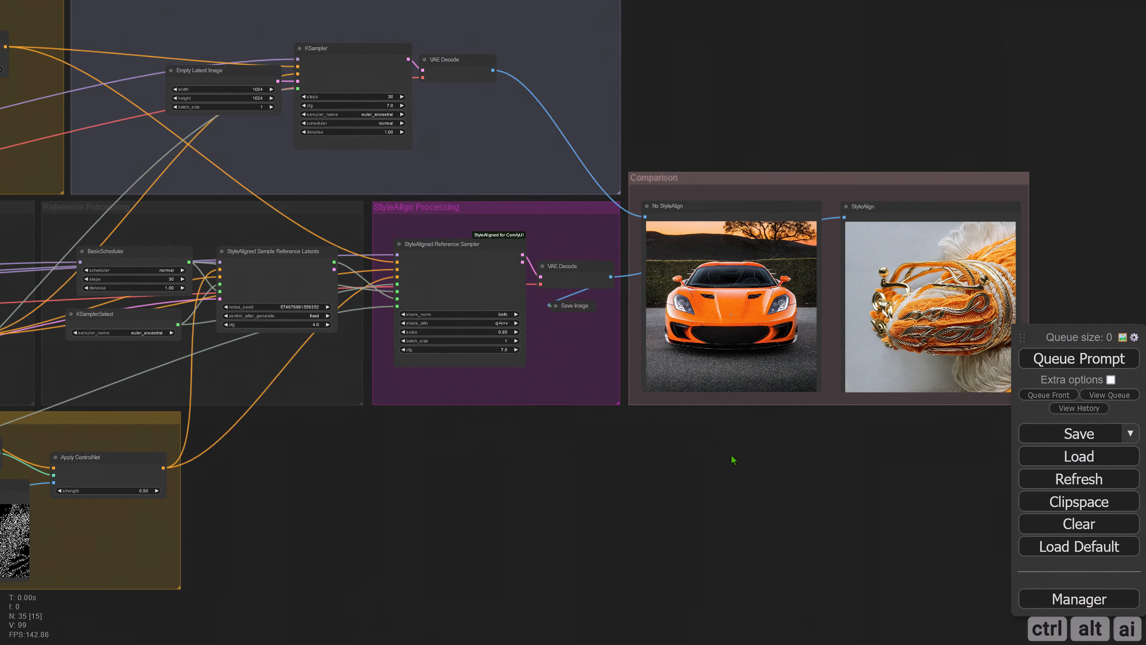
Set the StyleAligned Reference Sampler's share_attn to q+k and run the workflow to regenerate the comparison images
left_click_drag(734, 461, 586, 427)
scroll(586, 427, "down", 3)
left_click(385, 268)
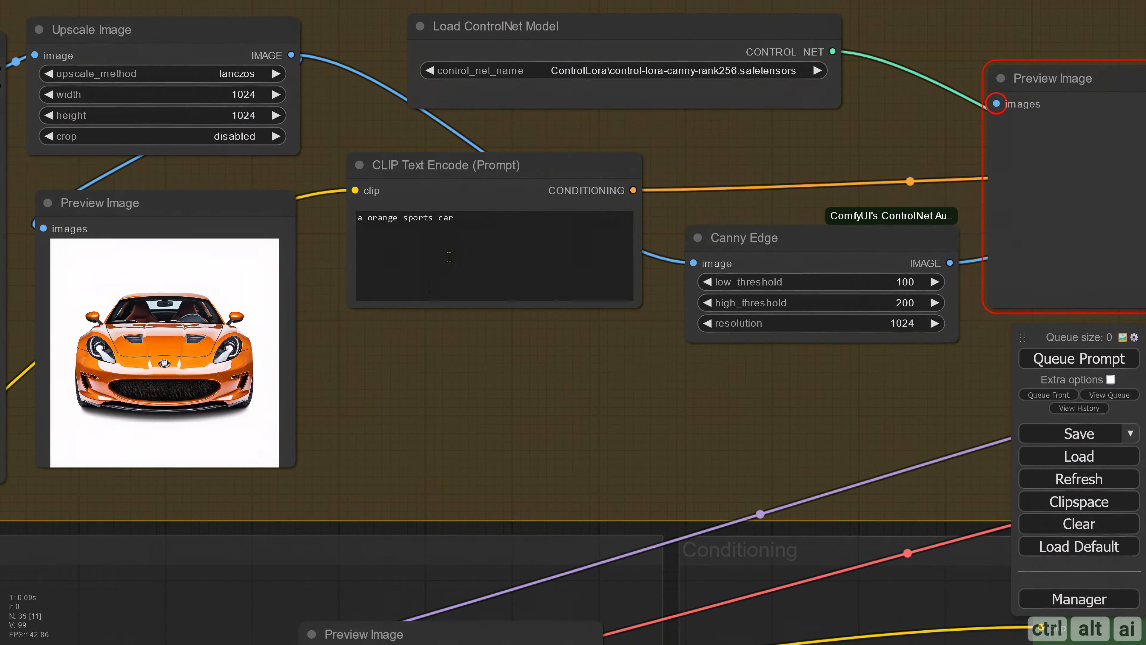
scroll(607, 378, "down", 10)
left_click(845, 333)
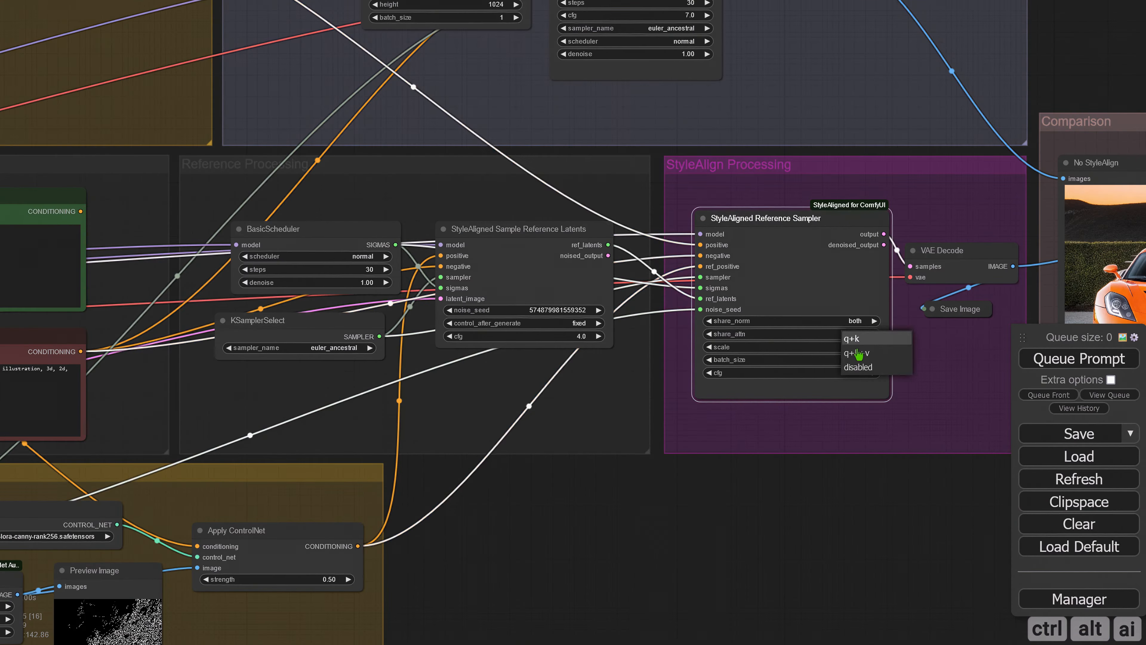
left_click(858, 346)
scroll(798, 431, "down", 4)
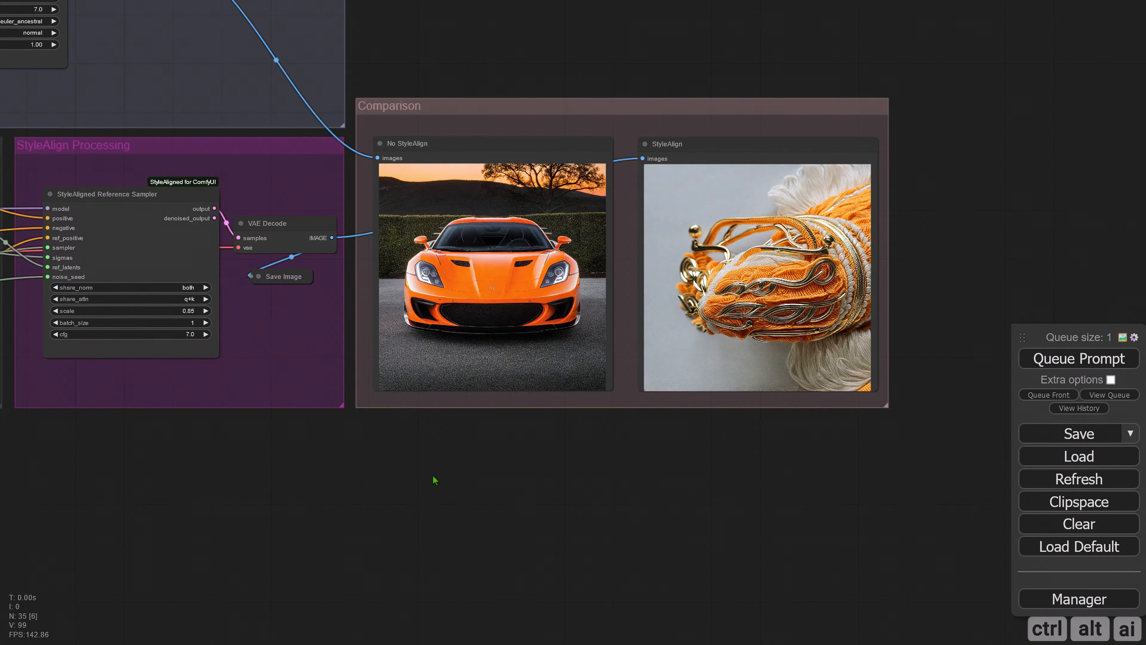
scroll(537, 499, "down", 2)
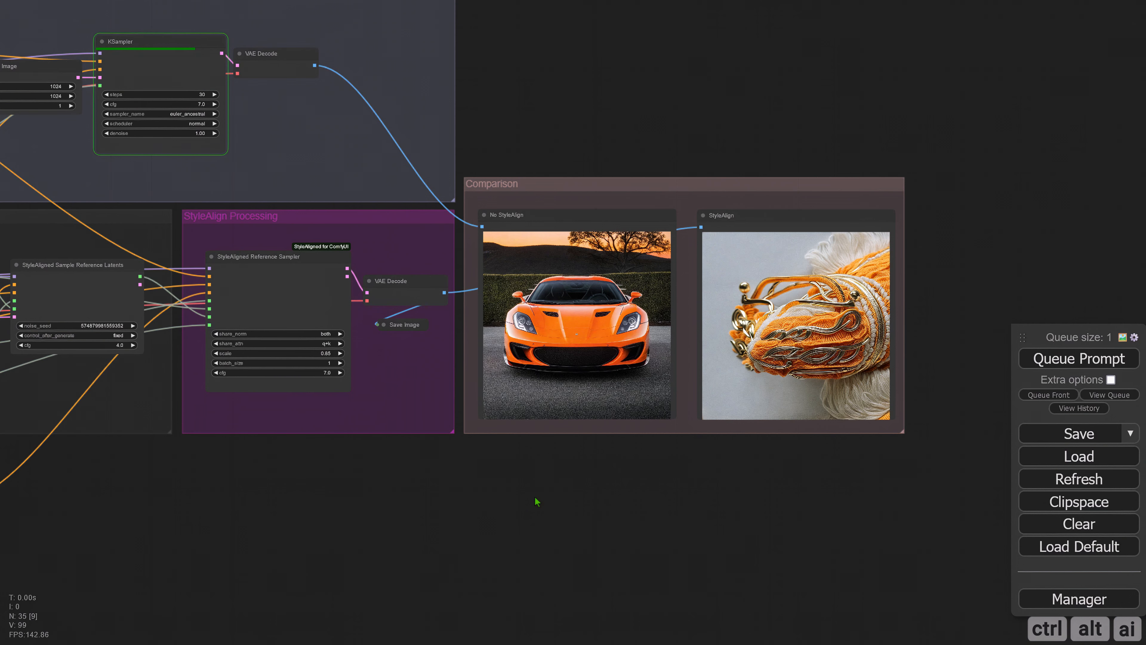
scroll(537, 501, "up", 5)
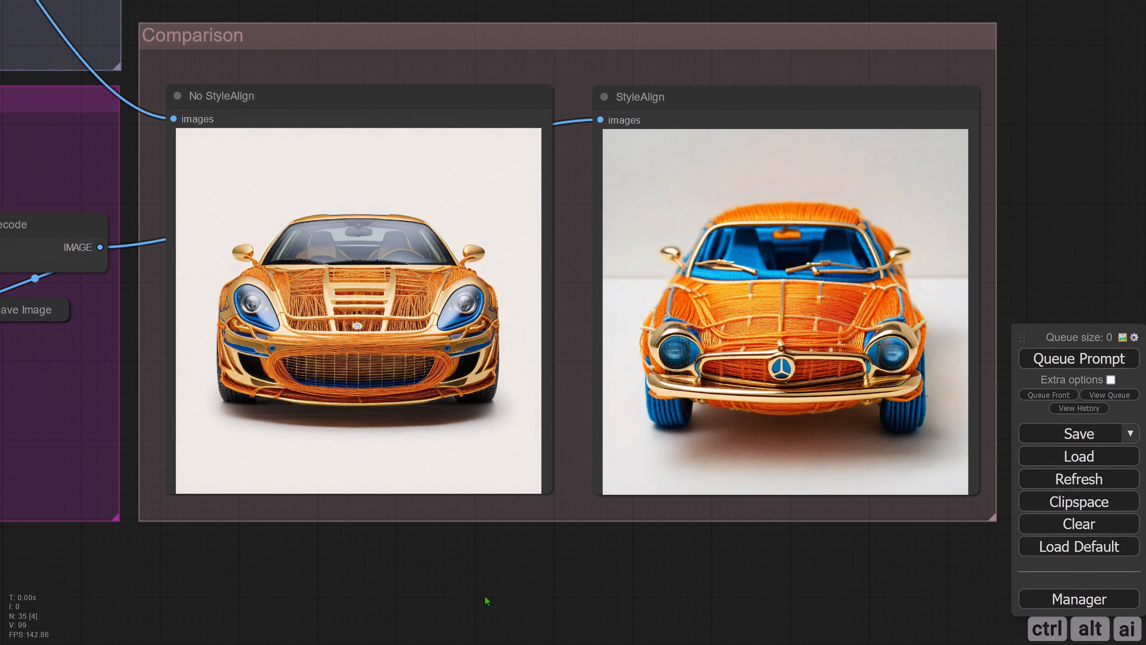
Increase the strength of the target group's Apply ControlNet and run the workflow again to compare the car images
scroll(619, 538, "down", 5)
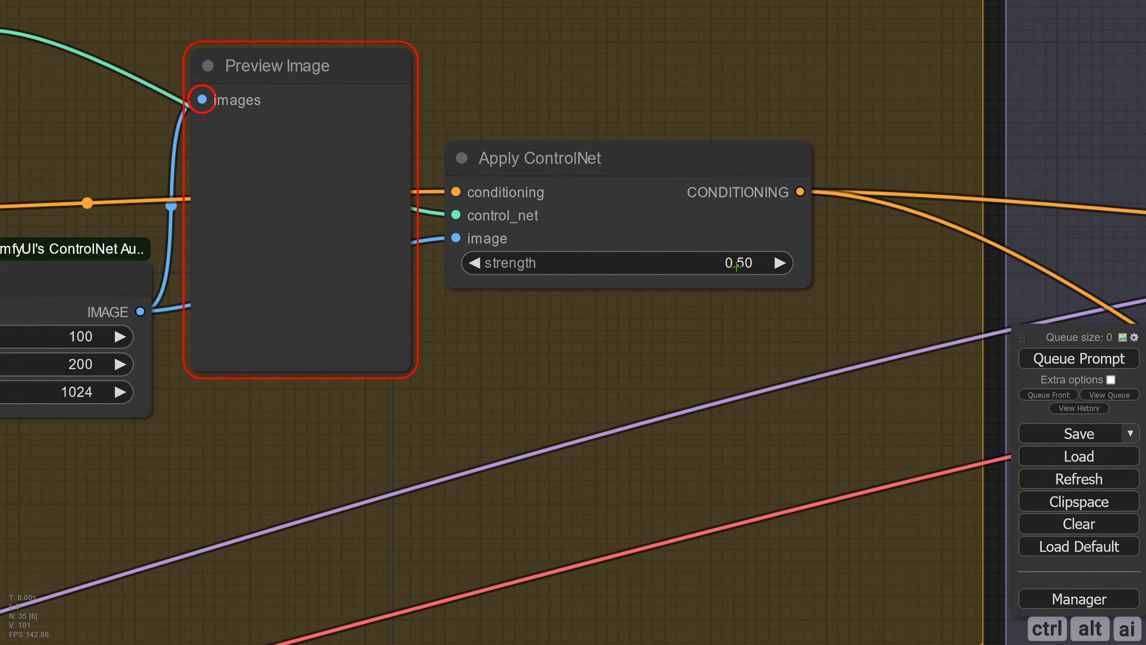
left_click(779, 262)
key("ctrl+Return")
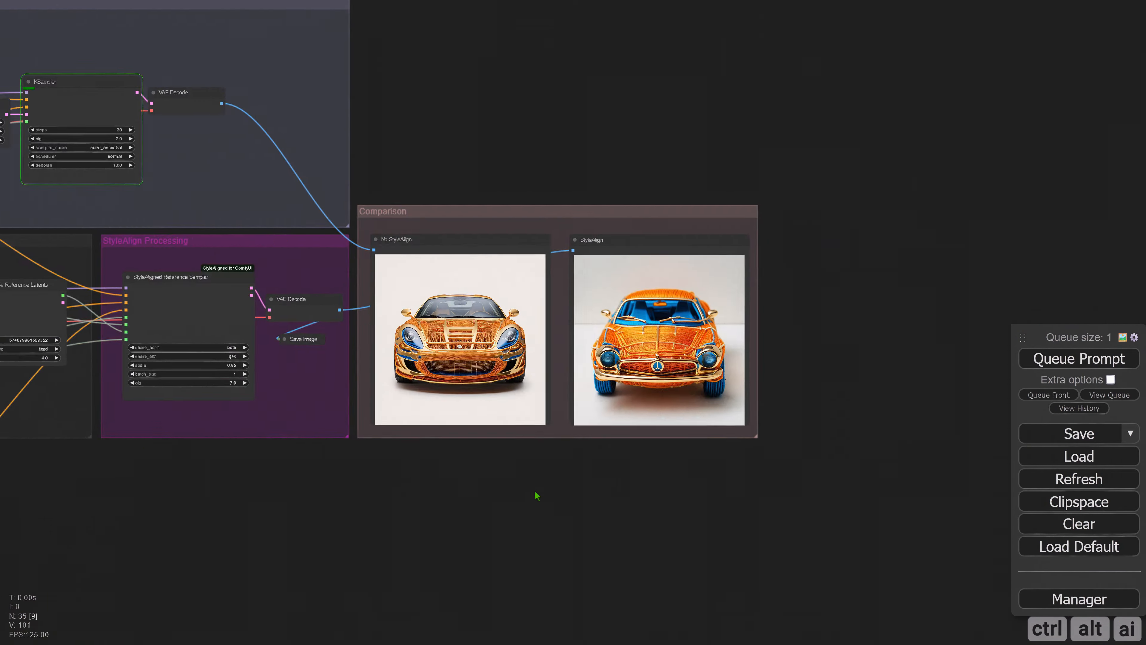
scroll(573, 530, "up", 4)
left_click_drag(512, 540, 523, 576)
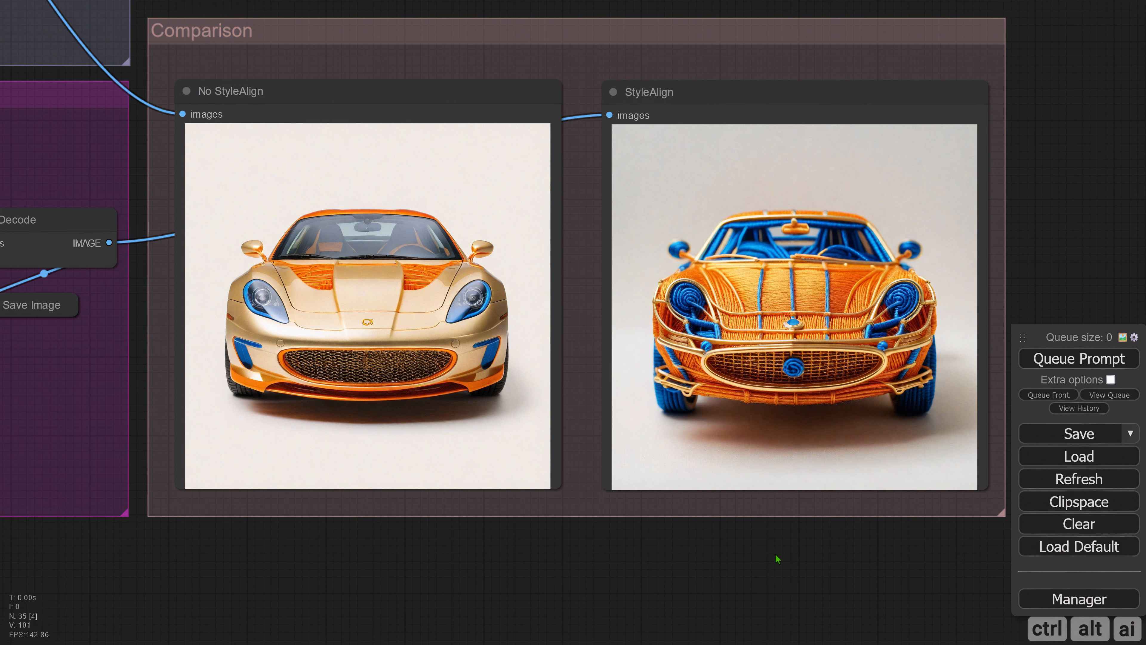
scroll(777, 559, "up", 3)
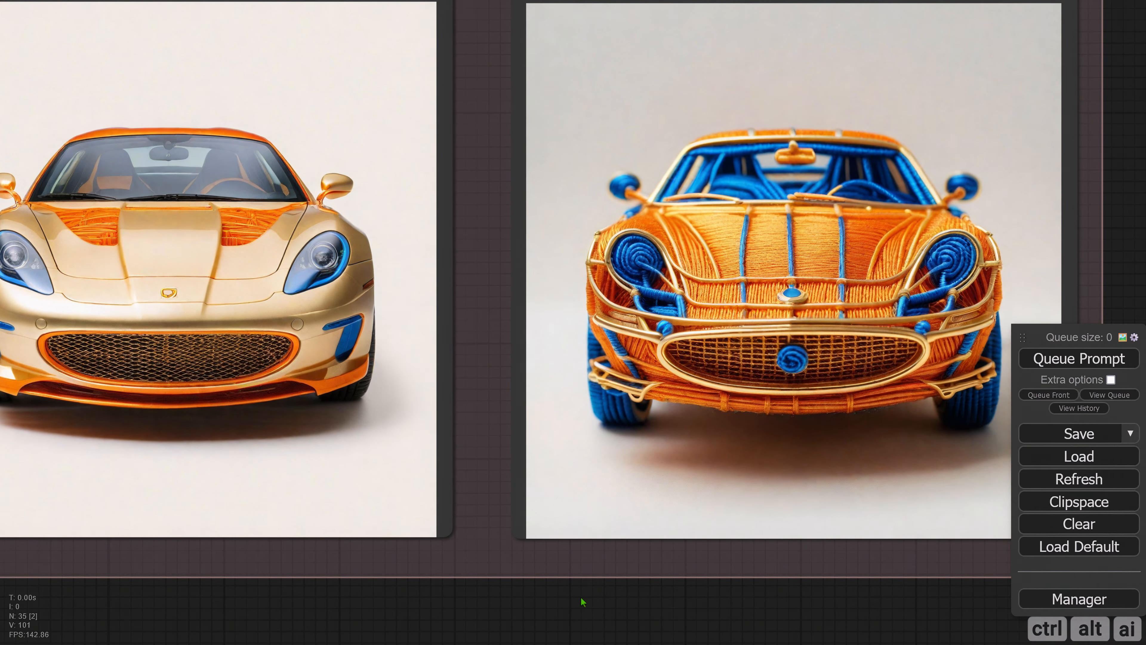